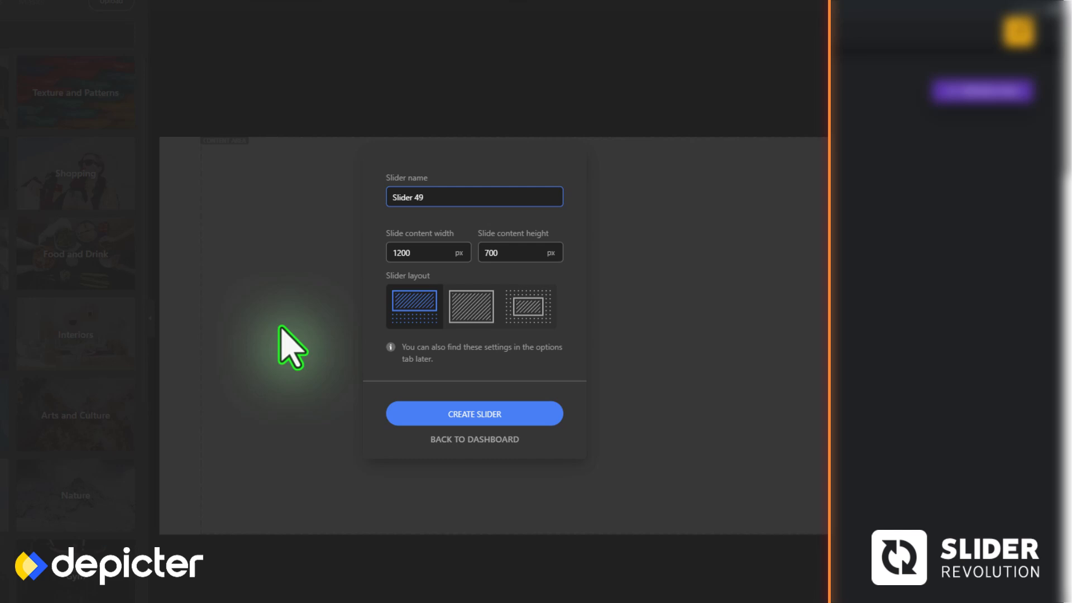
Create a slider named "Depicter Image Slider" with a content width of 1300 px and a content height of 730 px
key(BackSpace)
key(BackSpace)
key(BackSpace)
key(BackSpace)
key(BackSpace)
key(BackSpace)
key(BackSpace)
key(BackSpace)
key(BackSpace)
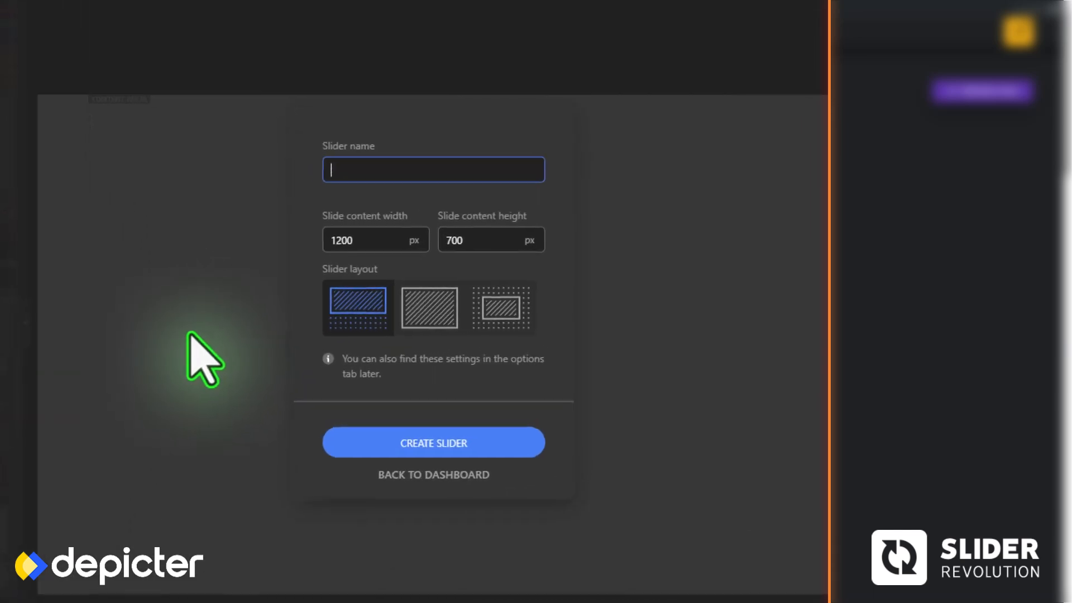
text(Depicter Image Slider)
click(354, 240)
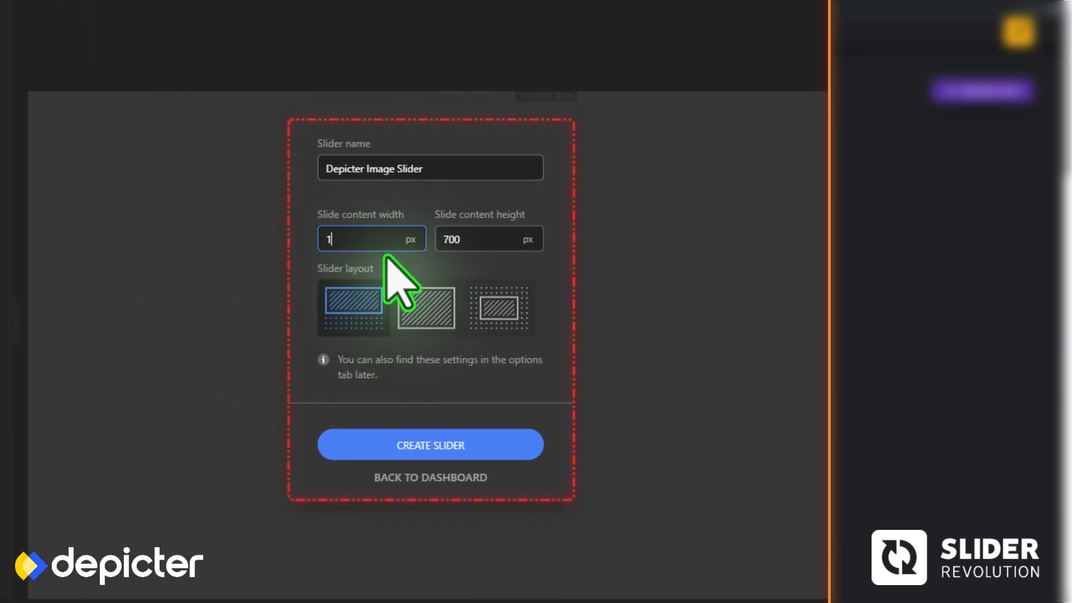
key(Tab)
text(730)
click(379, 442)
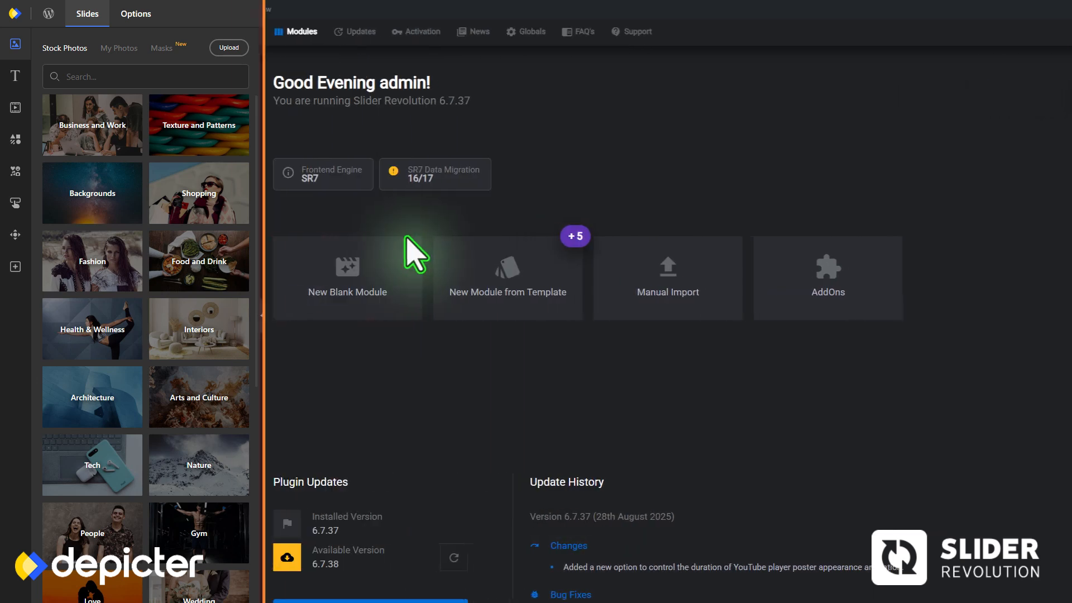
Switch to Slider Revolution, create a new blank module and set its layer area size to 1300 by 730 px
click(333, 290)
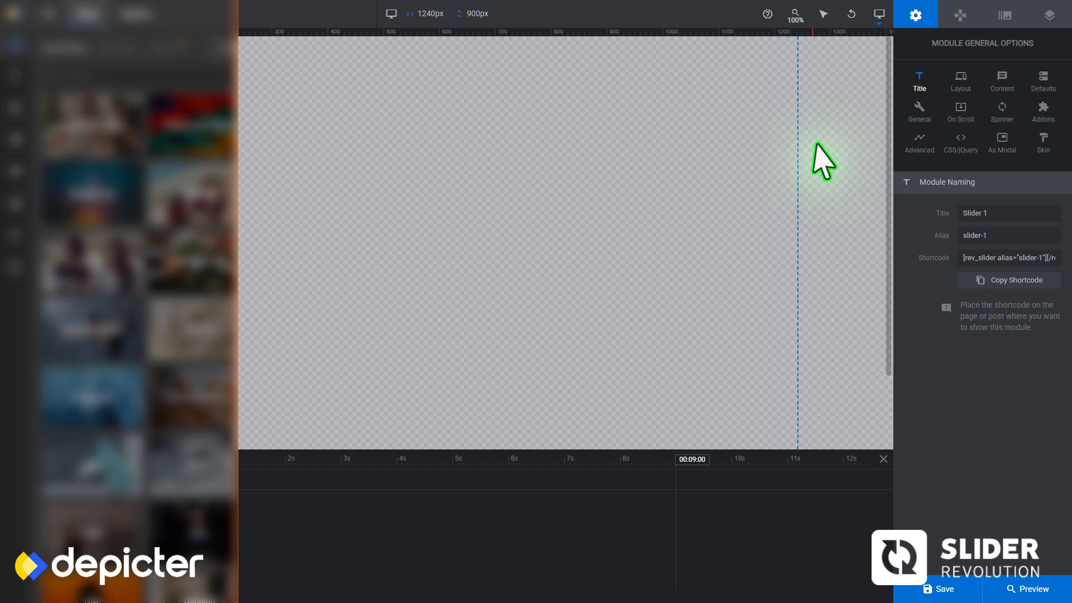
click(960, 81)
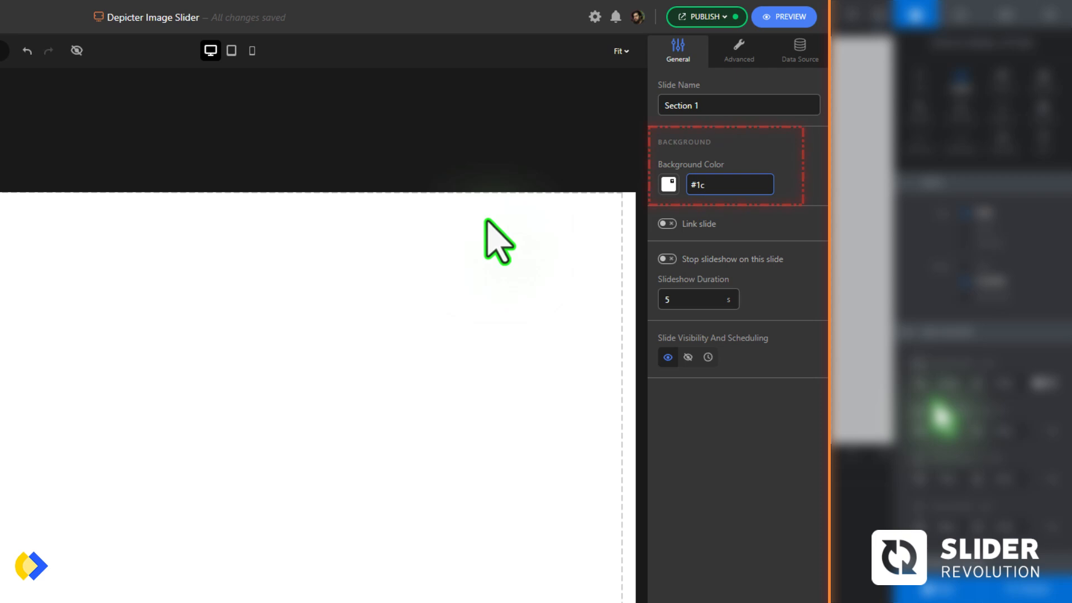
Switch to Depicter and set the background color of Section 1 to #1c5f5e
text(5f5e)
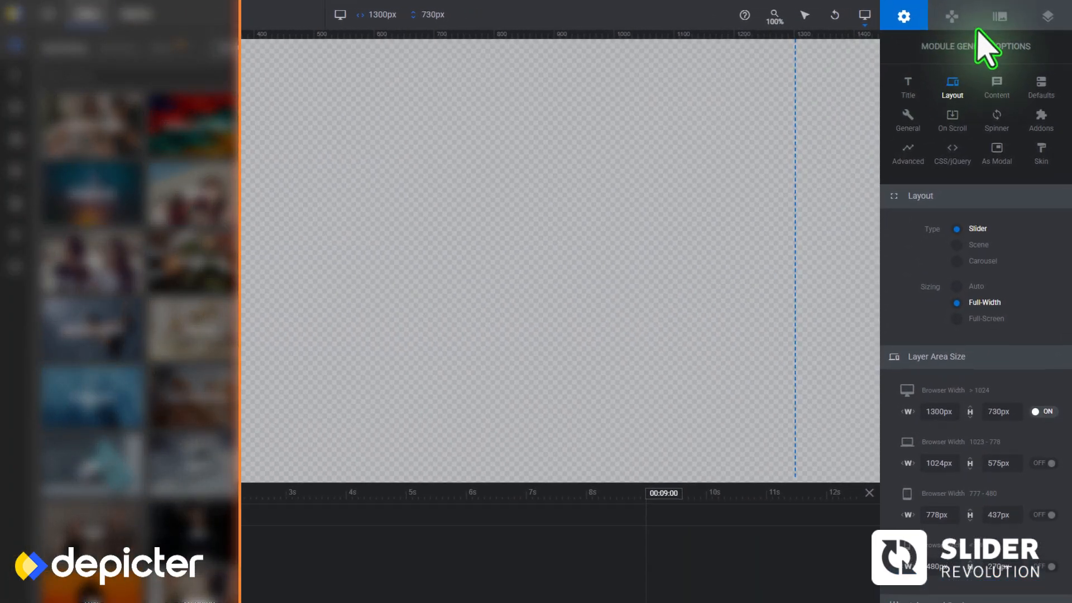
Switch to Slider Revolution and give the slide a Colored background with the color #1c605e
click(1002, 16)
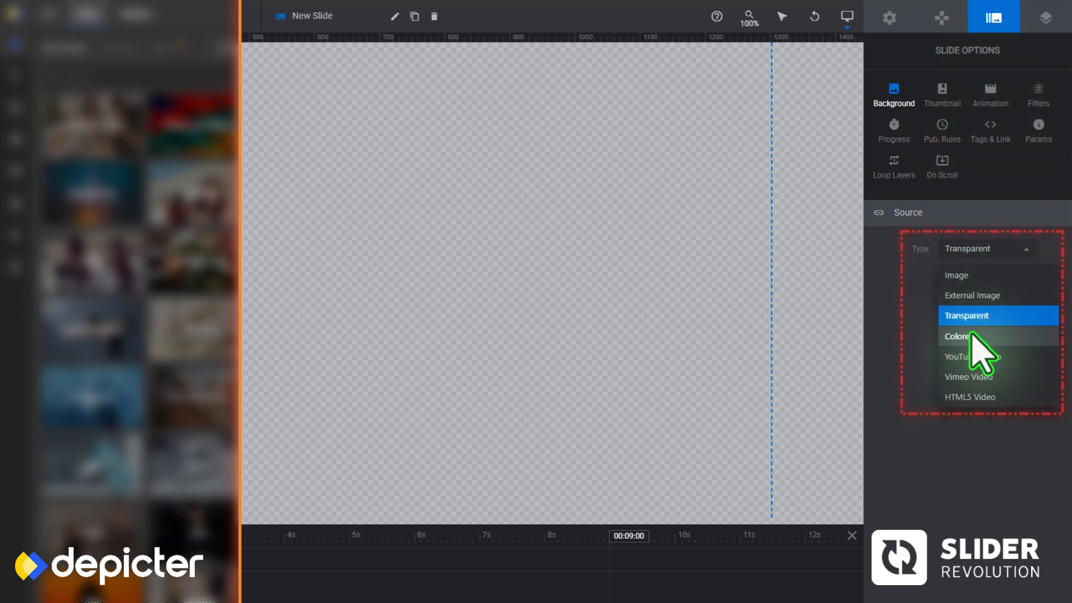
click(971, 334)
click(973, 275)
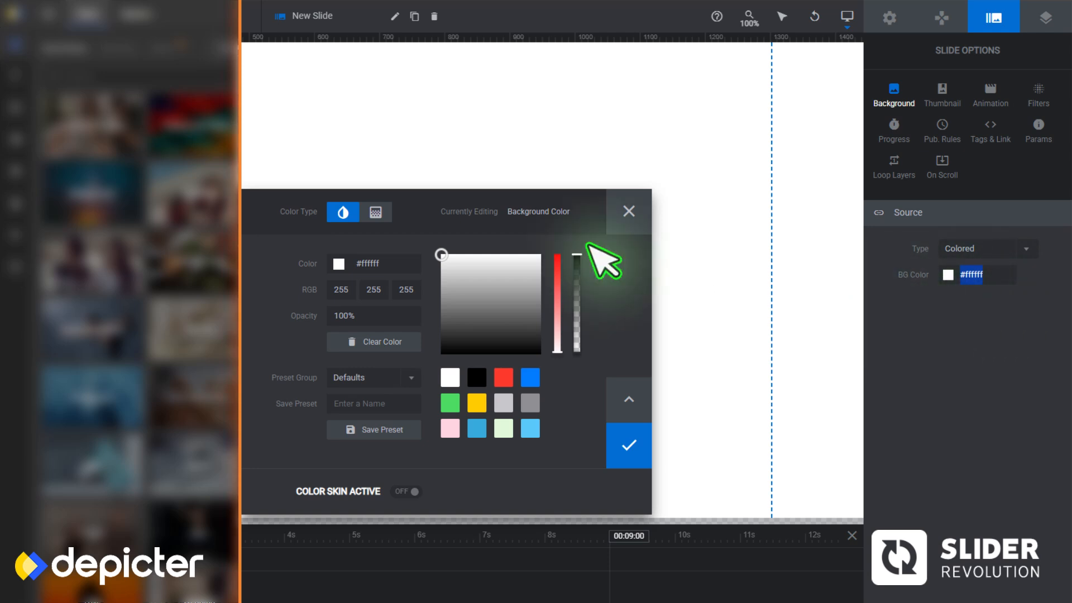
click(369, 269)
key(BackSpace)
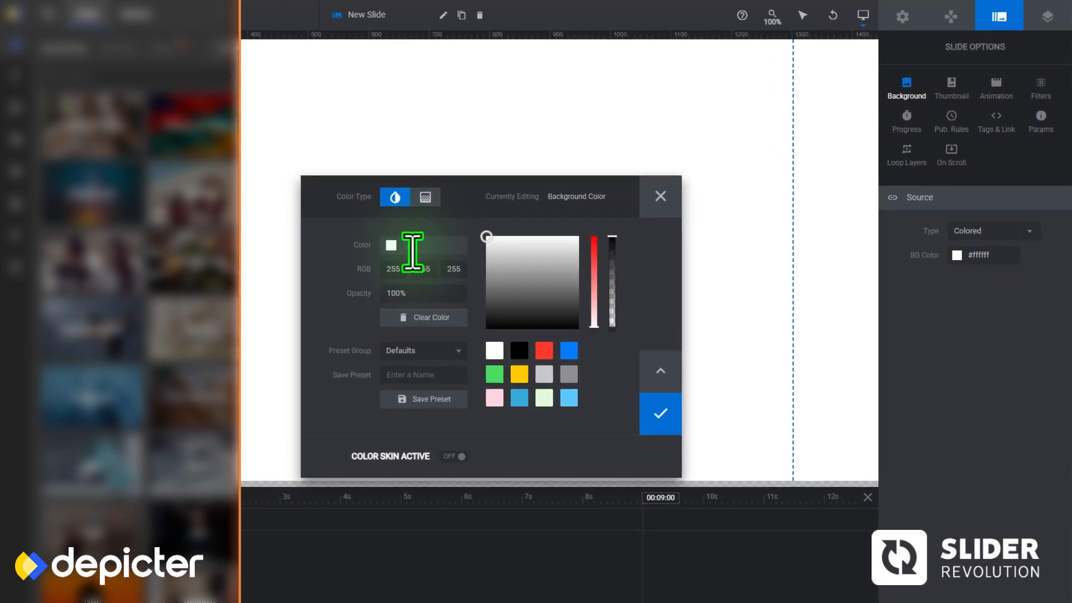
text(#1c605e)
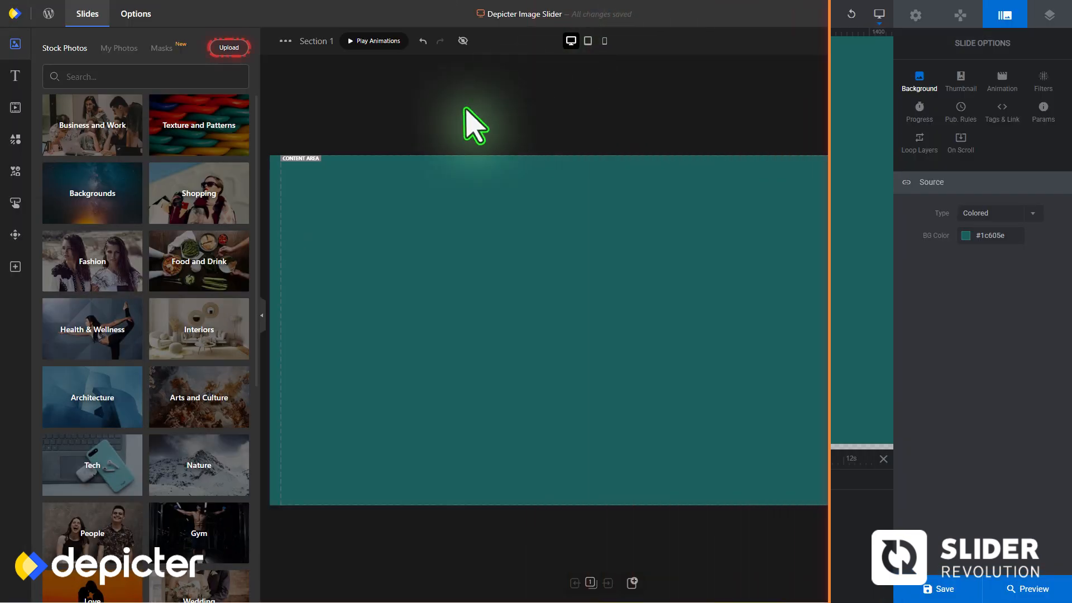
Switch to Depicter, upload the three model photos and insert them into the slide
click(229, 48)
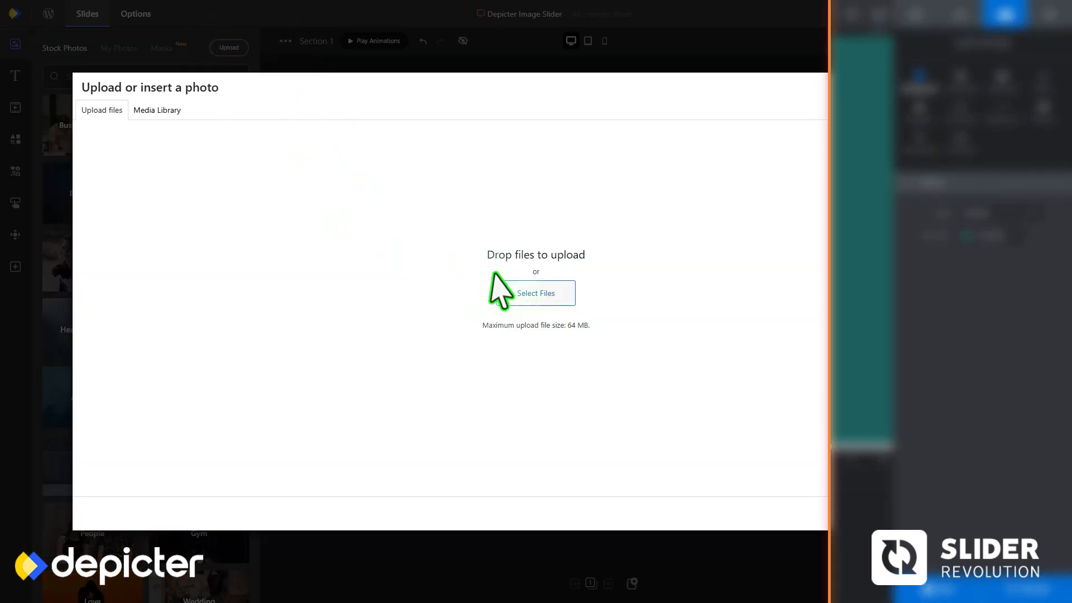
click(524, 300)
click(50, 164)
double_click(130, 107)
drag(288, 166, 120, 92)
click(446, 283)
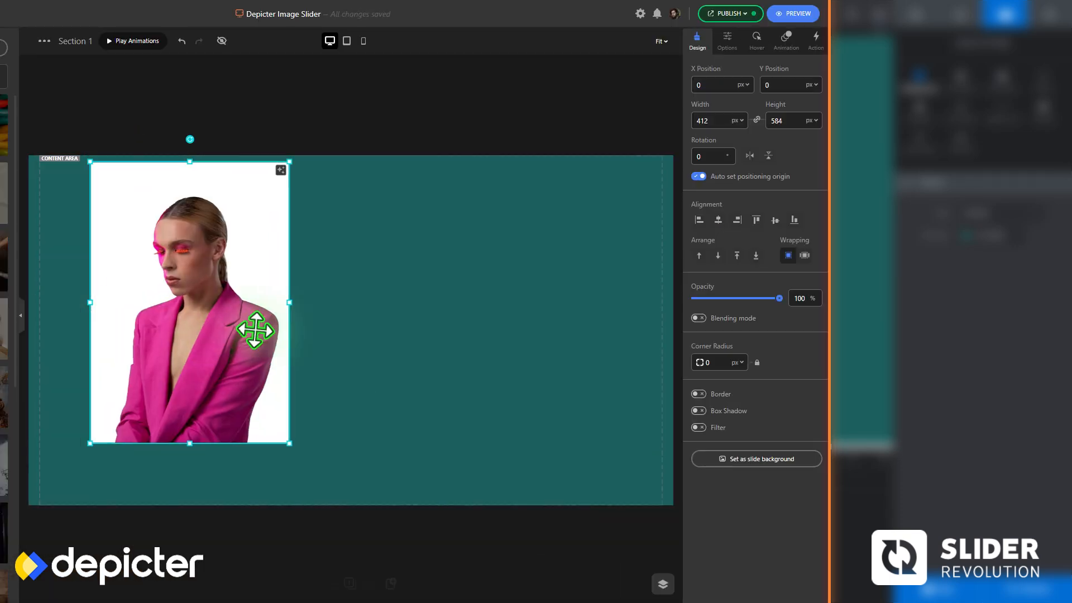
Enlarge the pink-blazer photo to 515 by 730 px centred at X 392, Y 0, and remove its background
drag(256, 330, 359, 313)
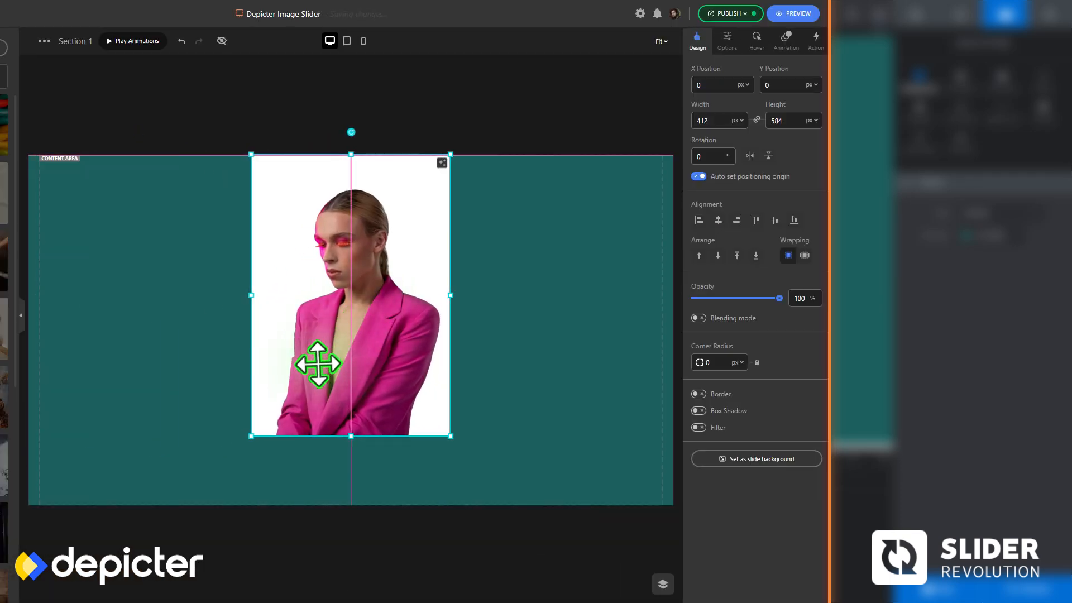
drag(251, 436, 206, 513)
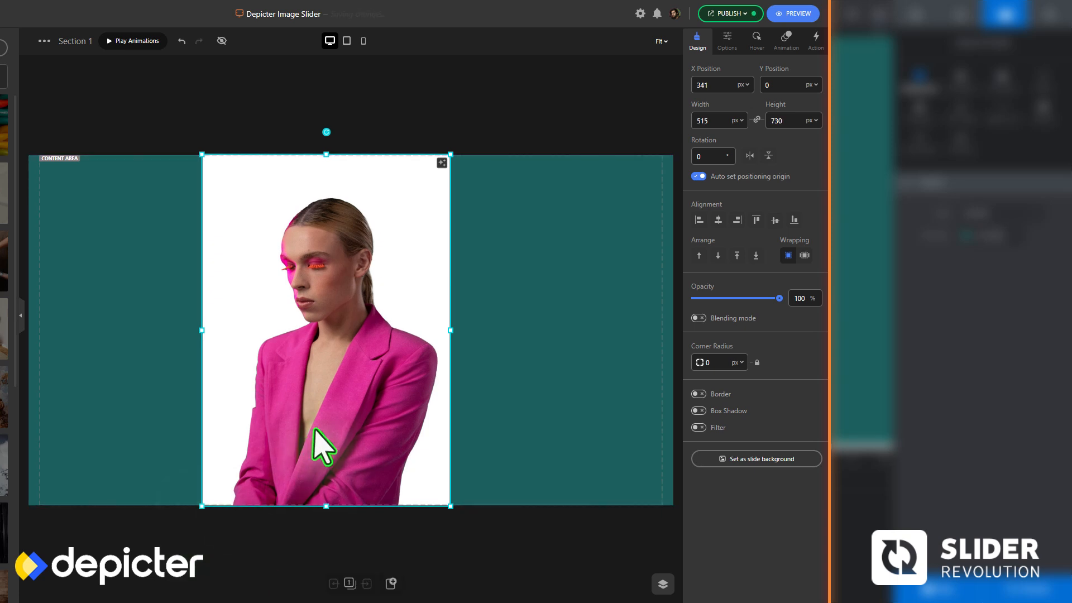
drag(315, 429, 336, 428)
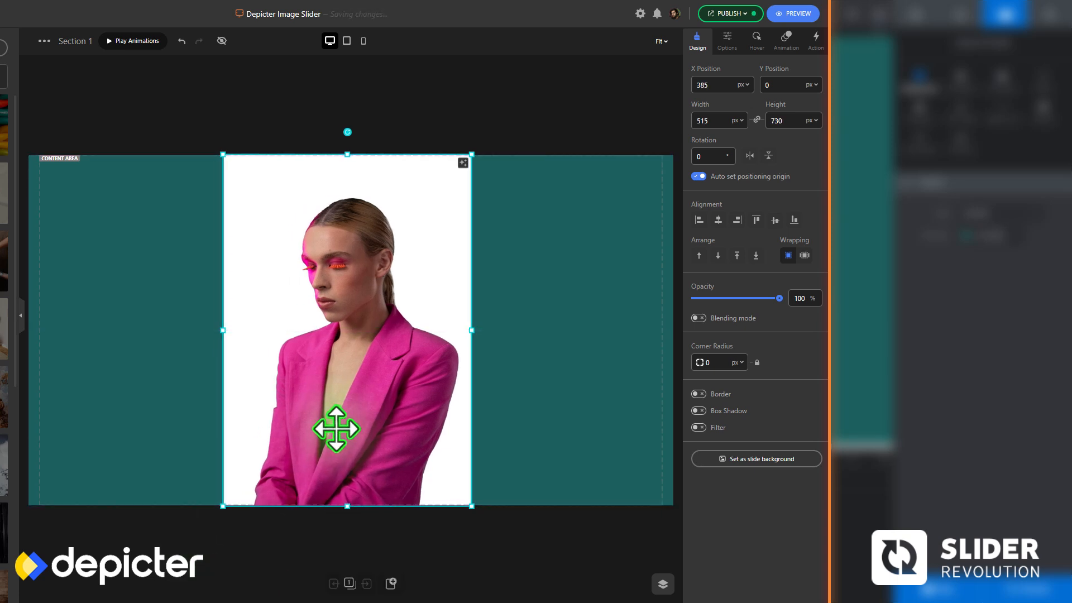
key(shift+Right)
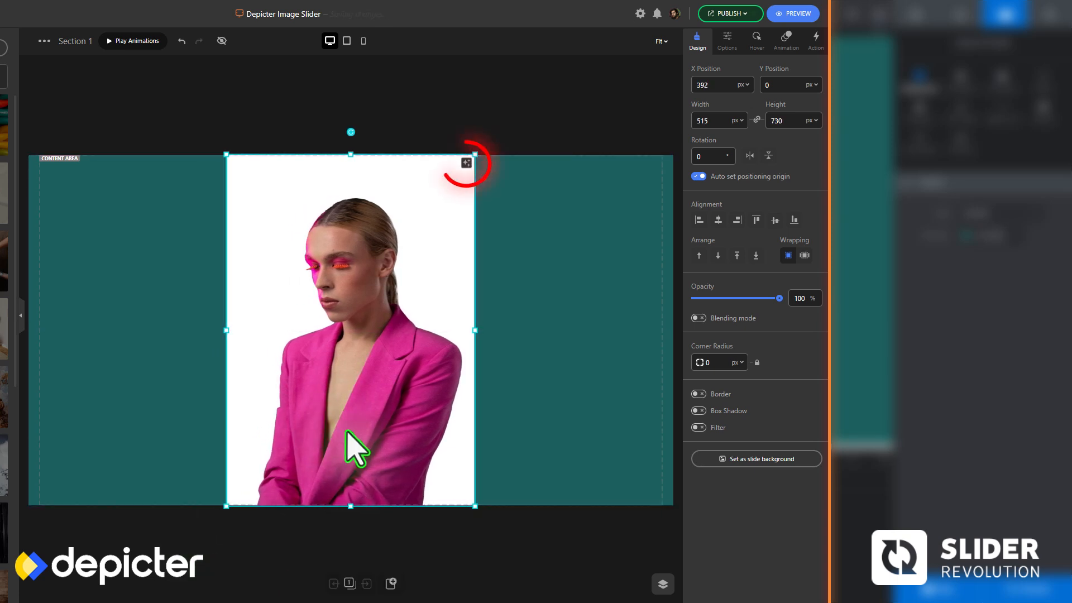
click(466, 163)
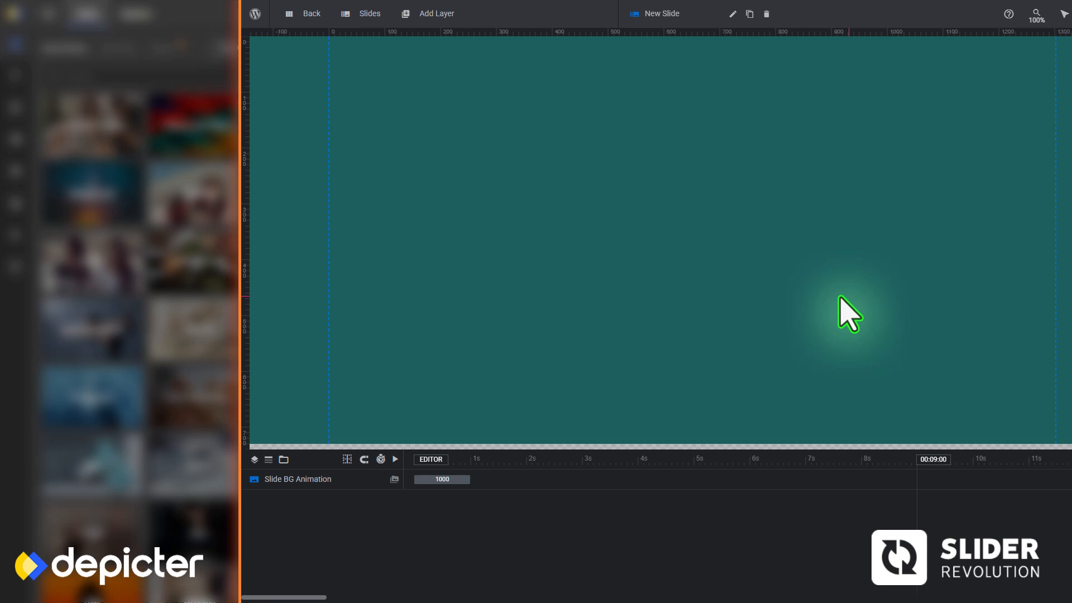
Switch to Slider Revolution, add an image layer, upload the three model photos and insert the one with raised pink gloves
click(436, 16)
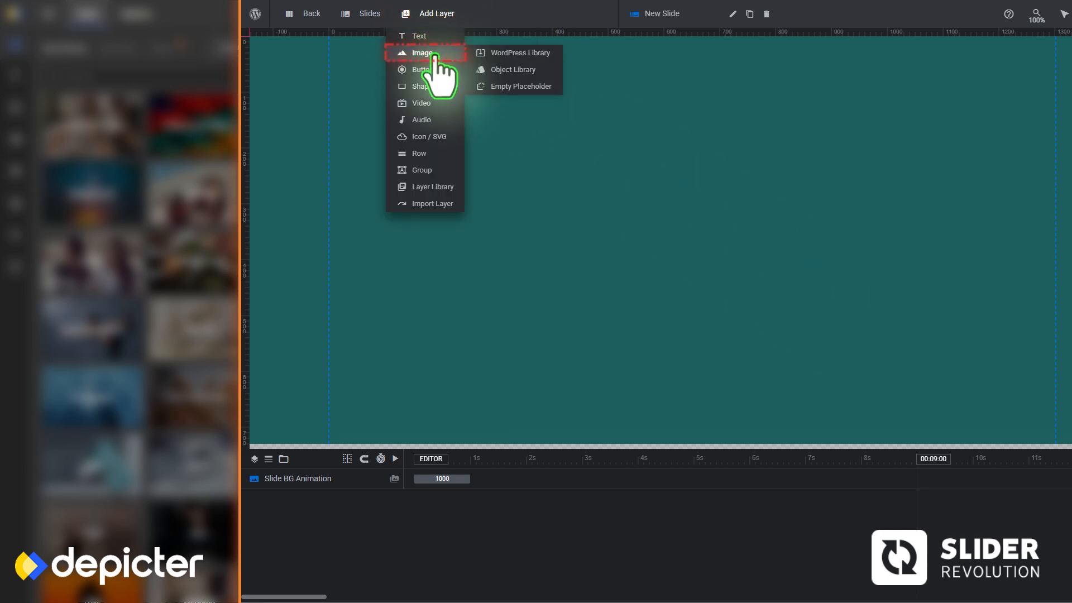
click(438, 54)
drag(476, 119, 732, 230)
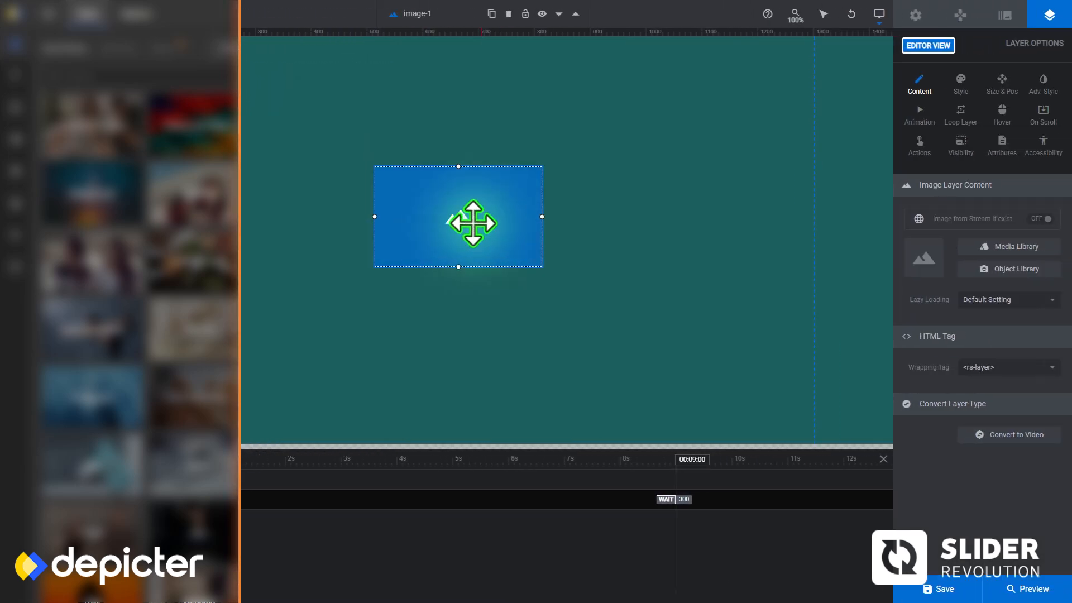
click(999, 248)
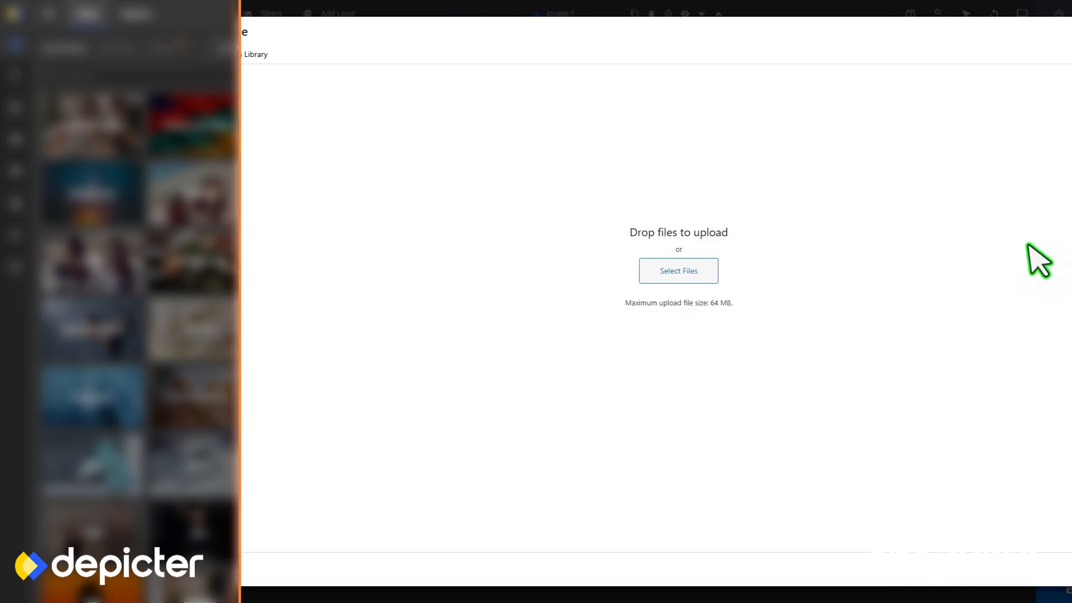
click(788, 274)
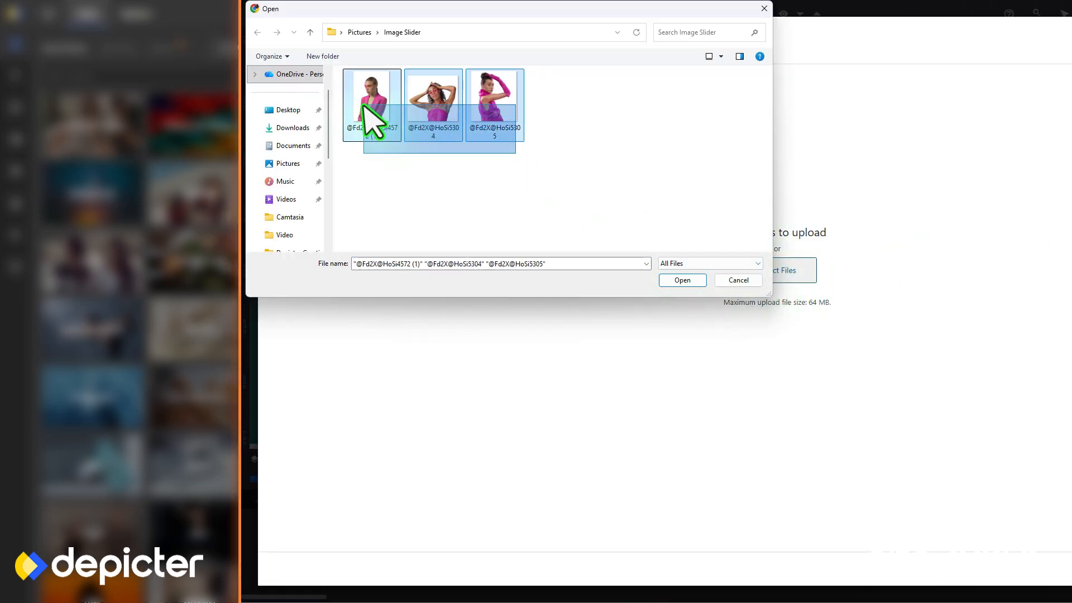
click(682, 281)
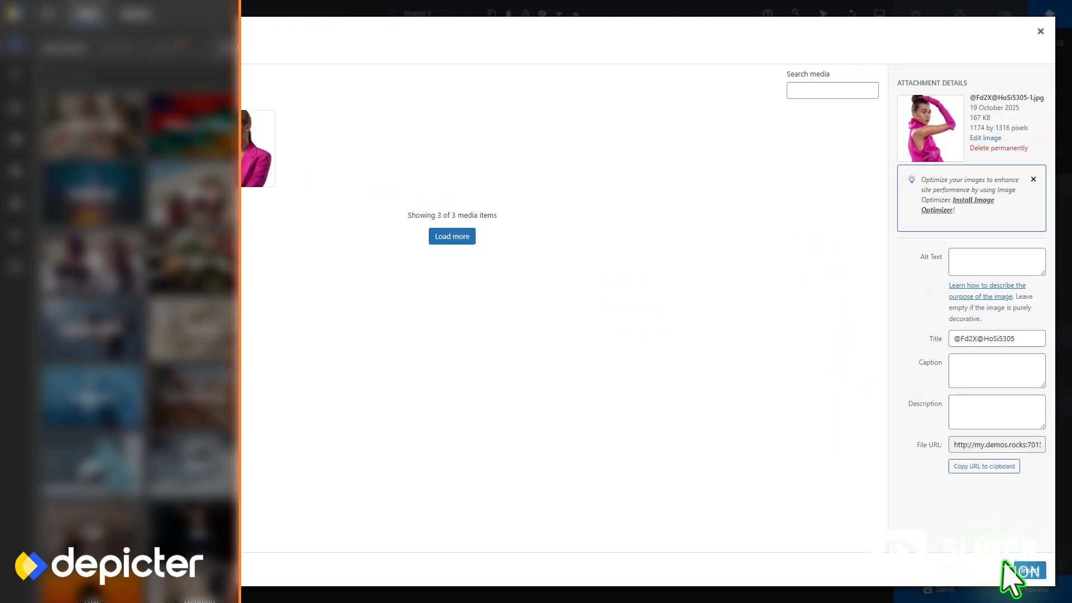
click(1020, 570)
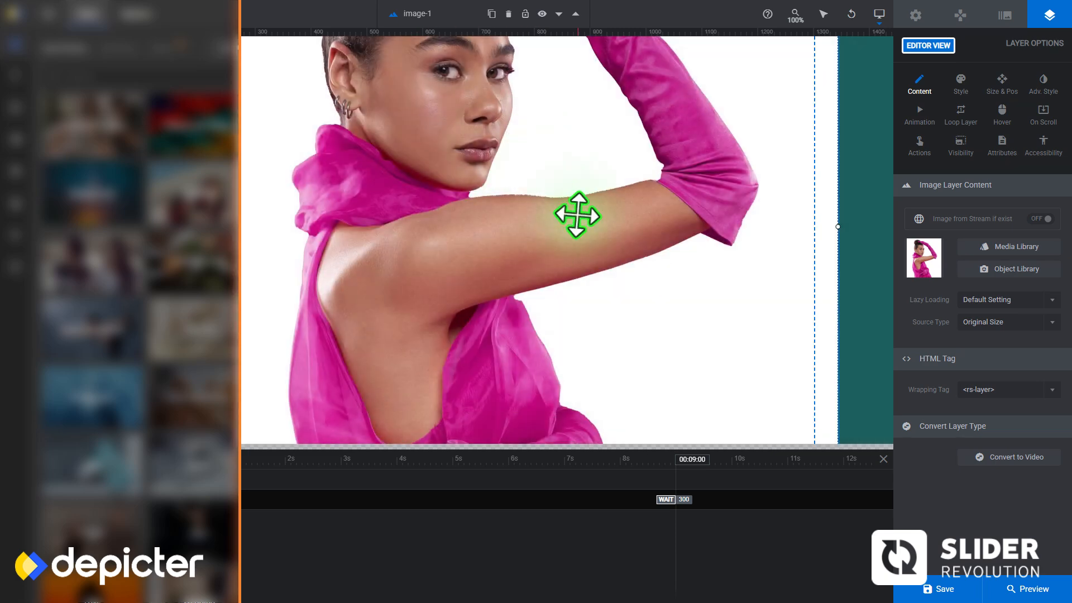
Delete the image layer showing the model with pink gloves from the slide
drag(577, 215, 444, 209)
right_click(445, 209)
click(502, 287)
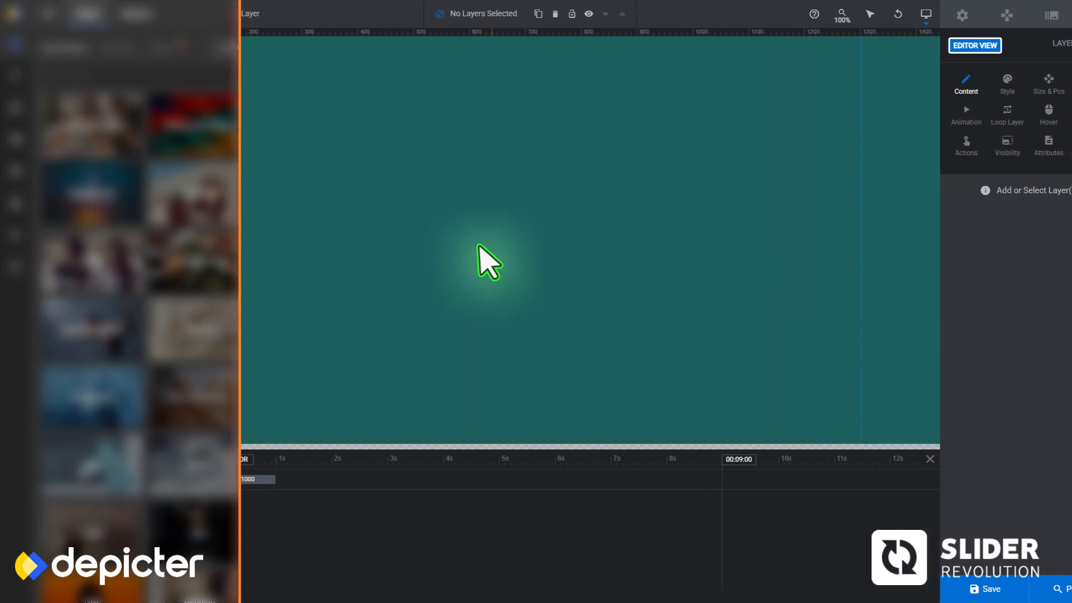
Add a new image layer and fill it with the uploaded background-free photo of the pink-blazer model
mouse_move(437, 18)
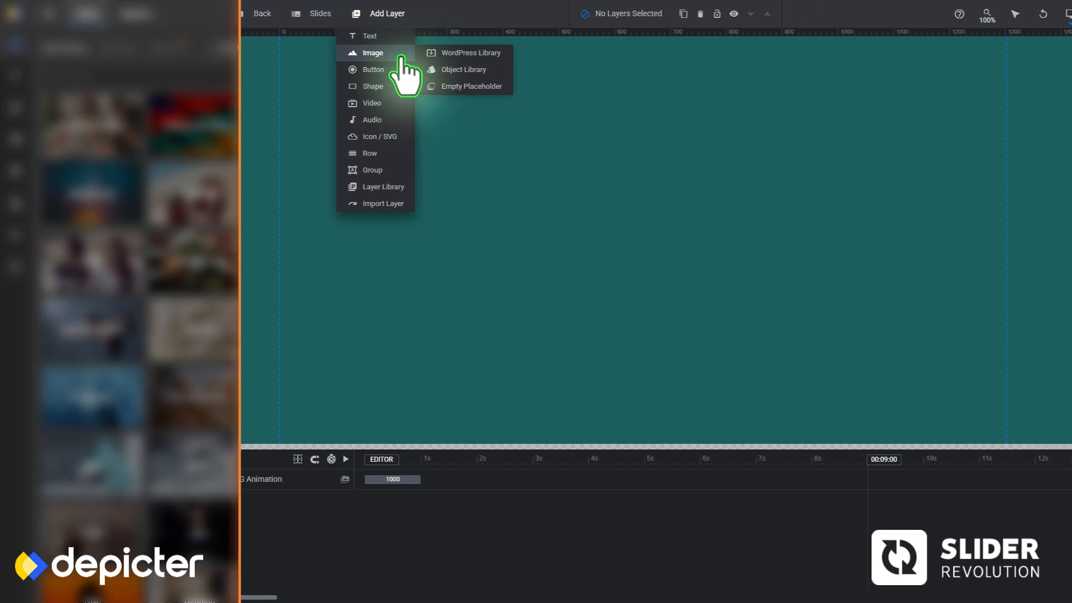
click(451, 56)
click(985, 248)
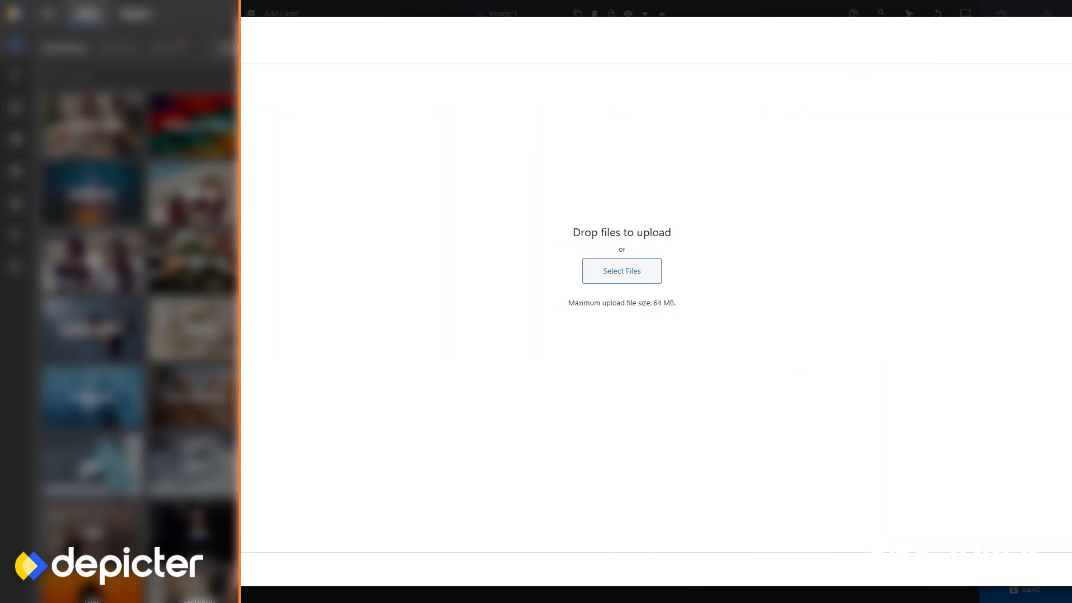
click(738, 271)
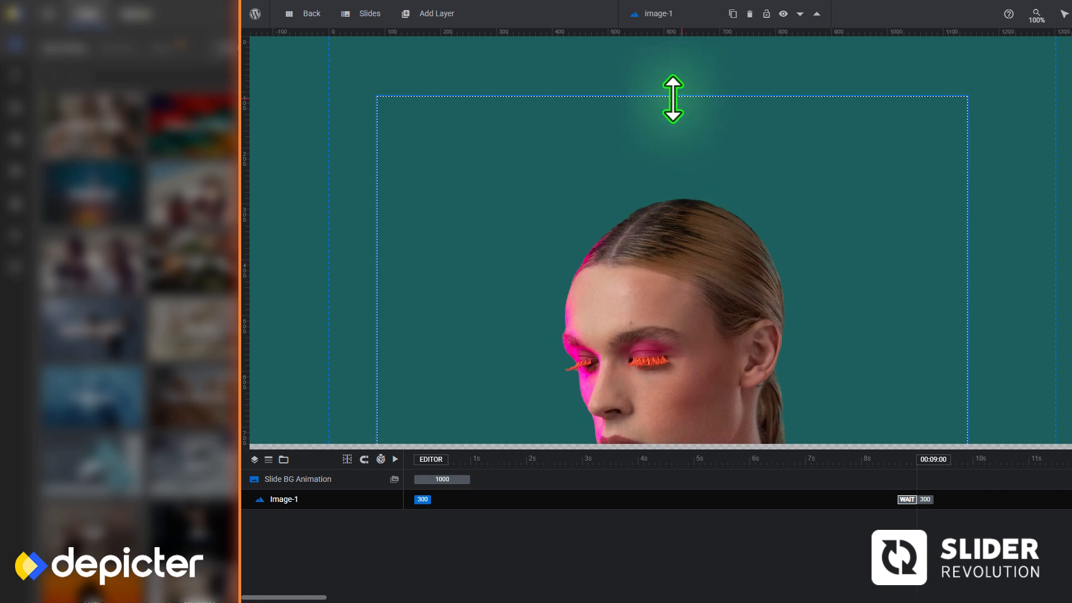
Scale down the pink-blazer image layer and position it near the slide's centre with its base on the slide's bottom edge
drag(668, 161, 642, 283)
drag(555, 395, 563, 261)
drag(525, 202, 670, 358)
drag(662, 418, 663, 364)
drag(664, 301, 666, 379)
drag(684, 208, 704, 182)
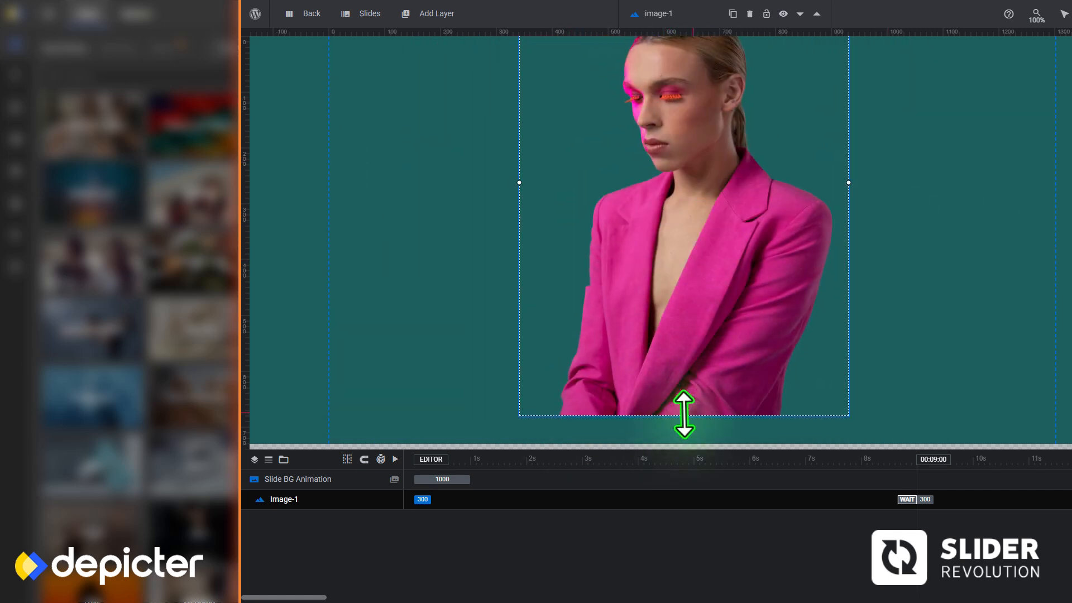
drag(684, 414, 684, 256)
drag(696, 195, 690, 380)
drag(678, 134, 683, 50)
drag(697, 257, 669, 157)
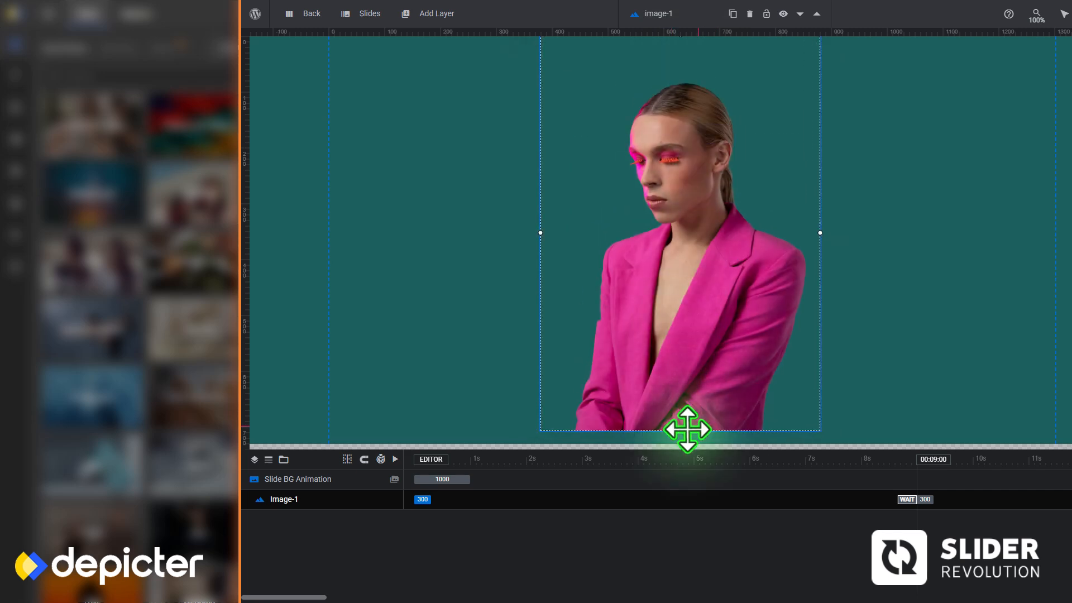
drag(681, 430, 681, 445)
drag(680, 395, 694, 395)
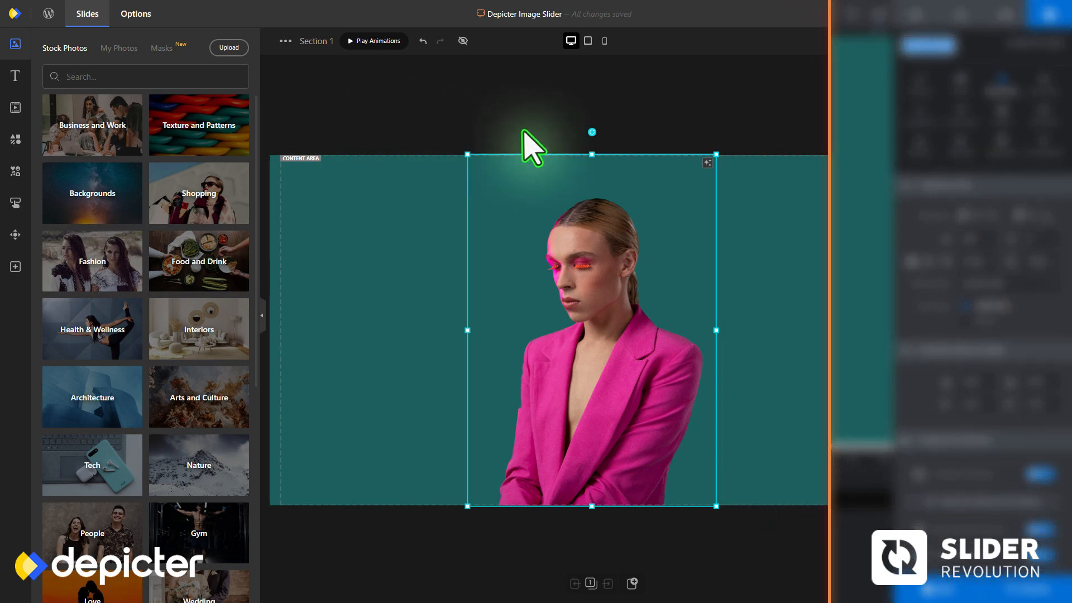
Switch to Depicter and add a heading at X 32, Y 106 reading "fashion for all every day"
click(15, 76)
click(83, 112)
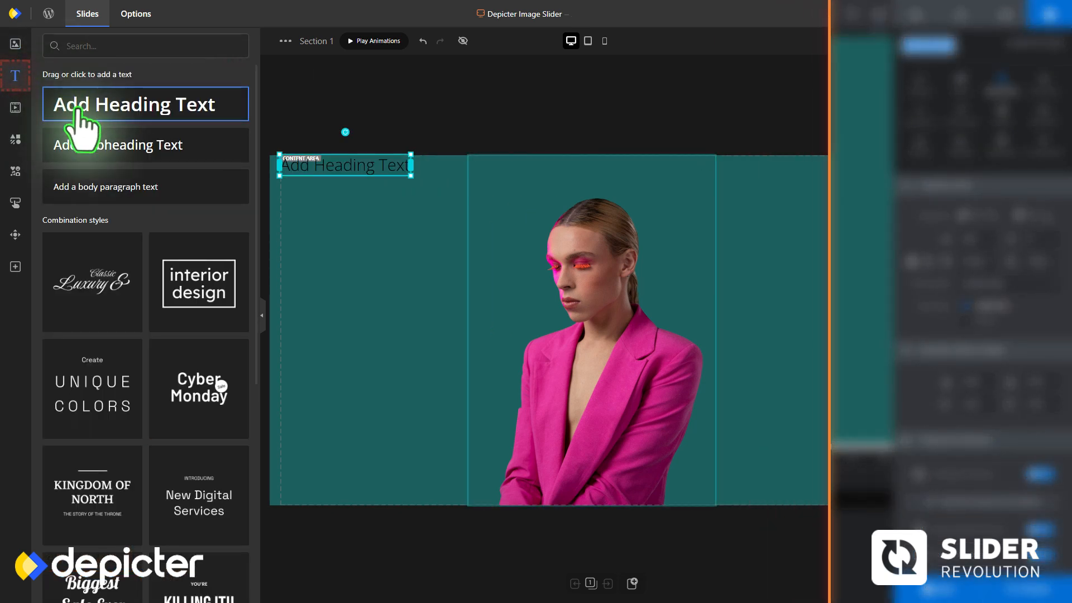
double_click(336, 222)
text(fashion for all every day)
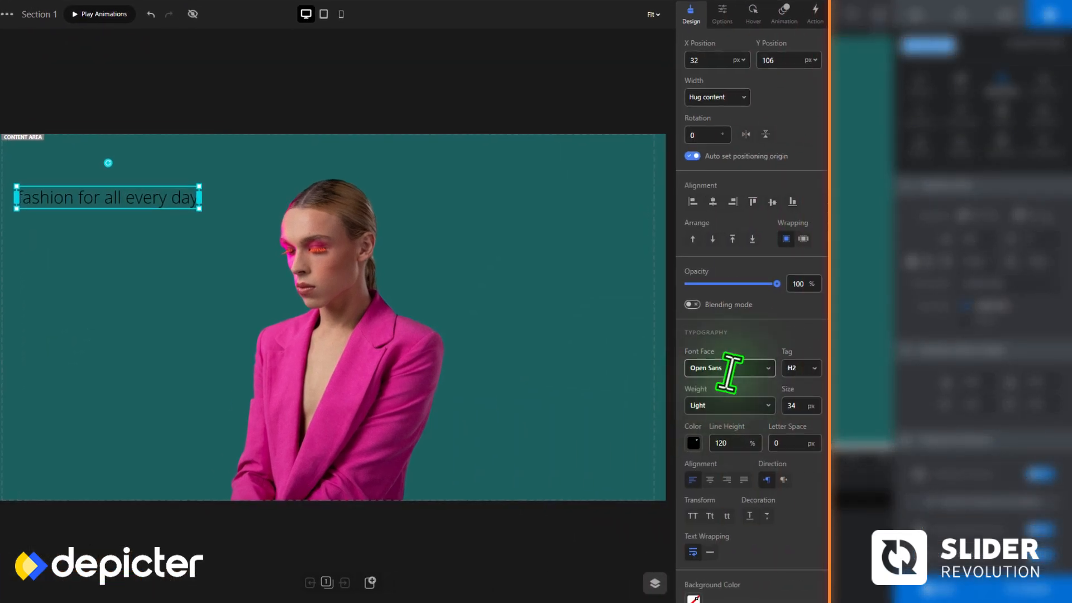
Set the heading's font to Cormorant Infant, Bold weight, at a size of 130 px
click(729, 368)
click(712, 428)
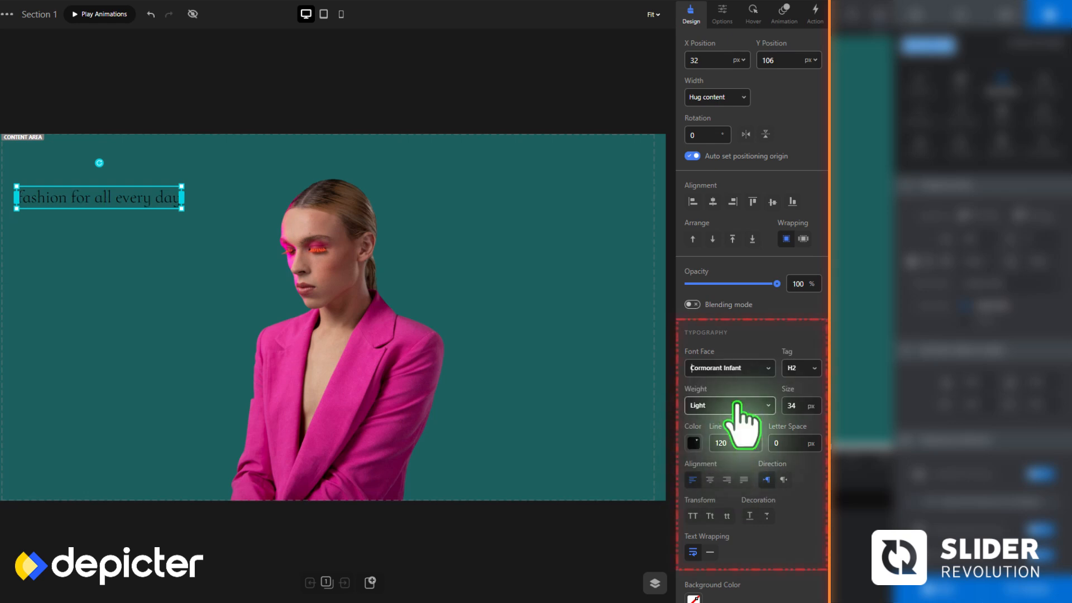
click(737, 406)
click(706, 477)
double_click(792, 406)
text(130)
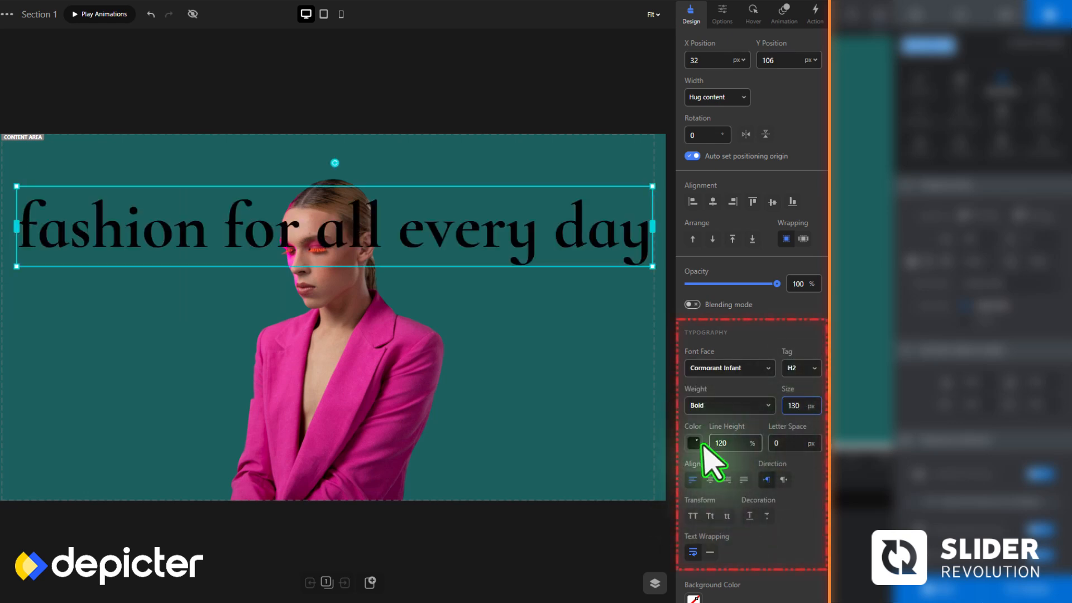
Make the heading white and centred with 80% line height, -2 px letter spacing and each word capitalised
click(694, 443)
click(697, 374)
double_click(714, 445)
text(80)
double_click(770, 443)
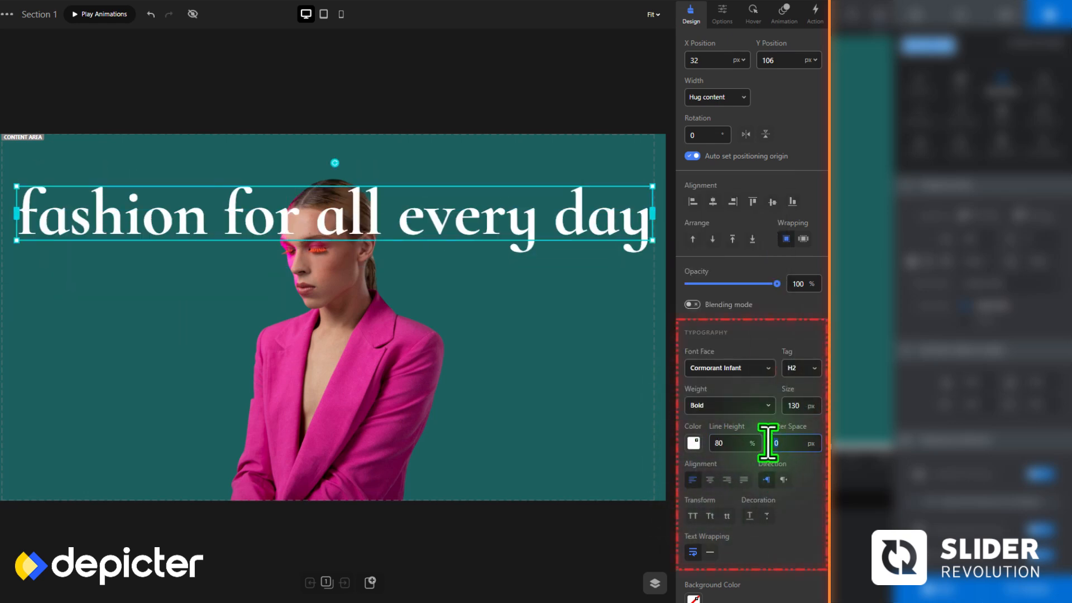
text(-2)
click(710, 515)
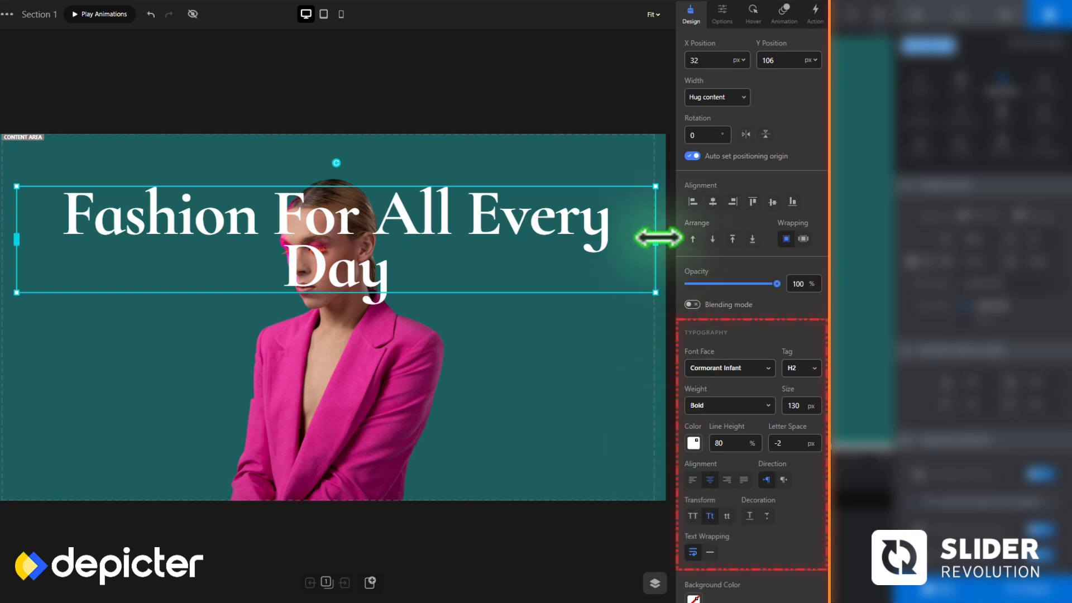
Narrow the heading to 761 px at X 283, Y 177 and move its layer behind the model image
drag(657, 235, 395, 236)
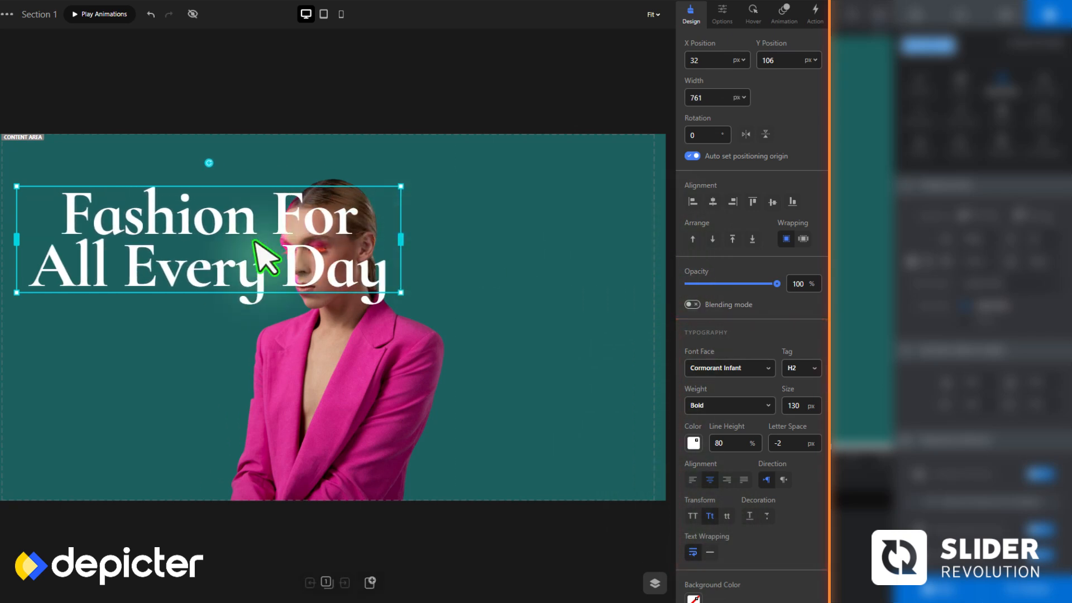
drag(217, 241, 342, 276)
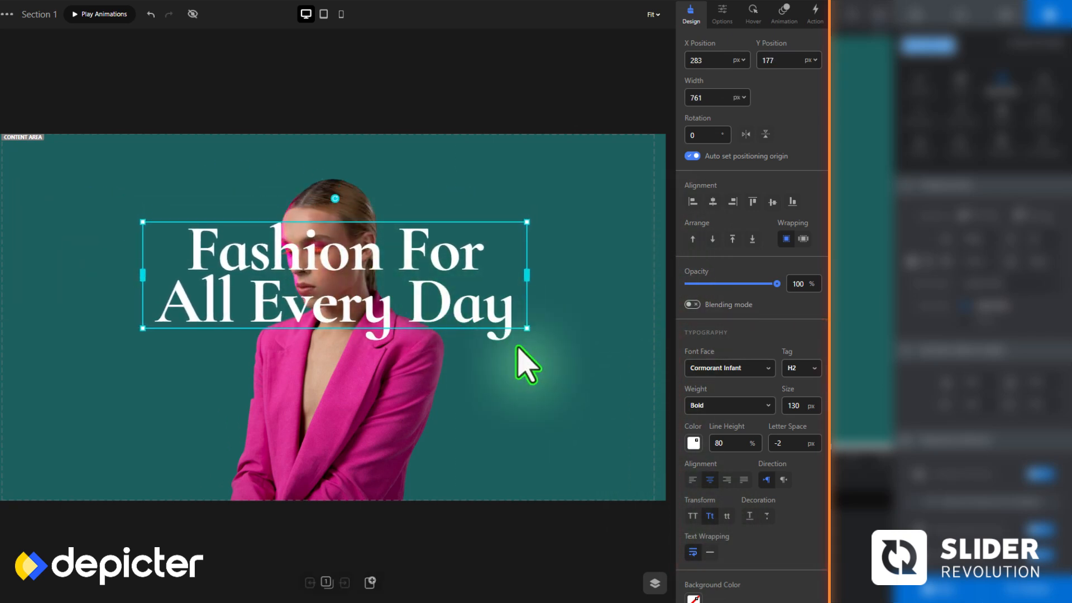
click(649, 581)
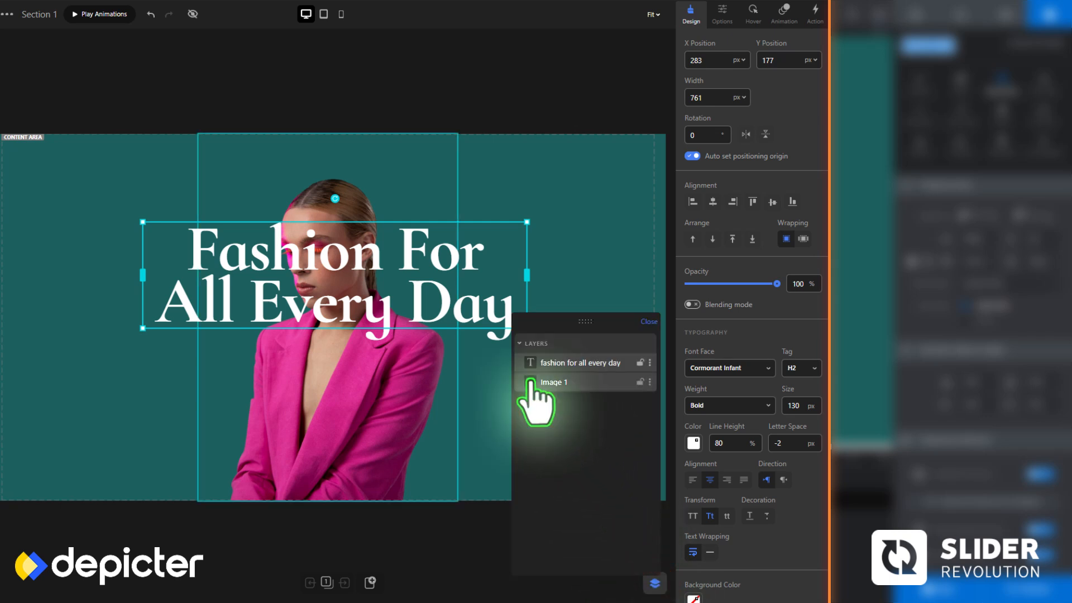
drag(531, 370, 533, 386)
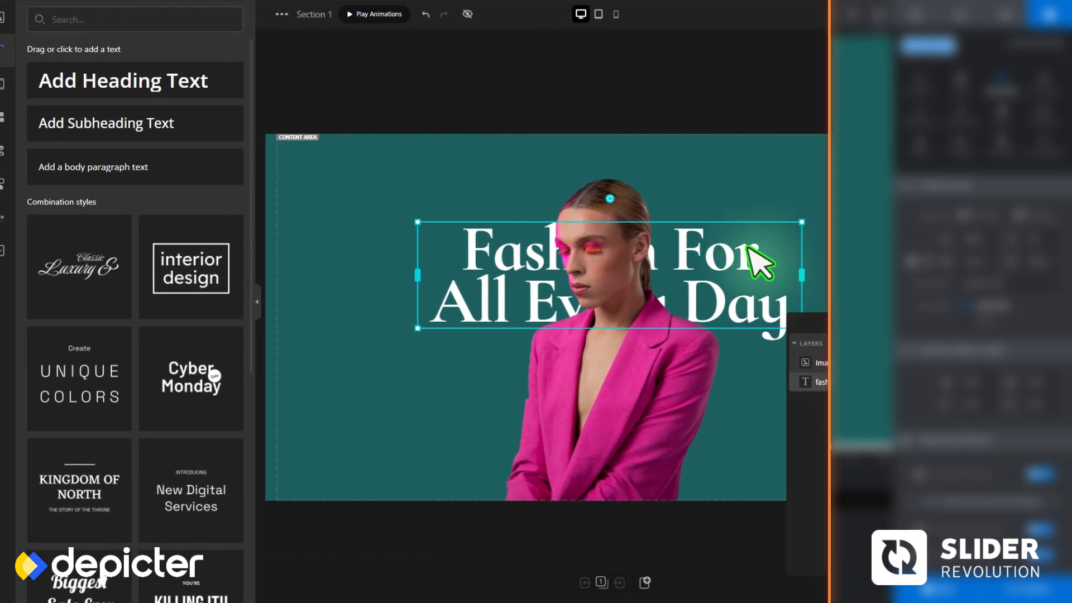
Add a text reading "01" in the slide's upper-left corner and insert the Explore More badge from My Vectors
drag(123, 123, 335, 143)
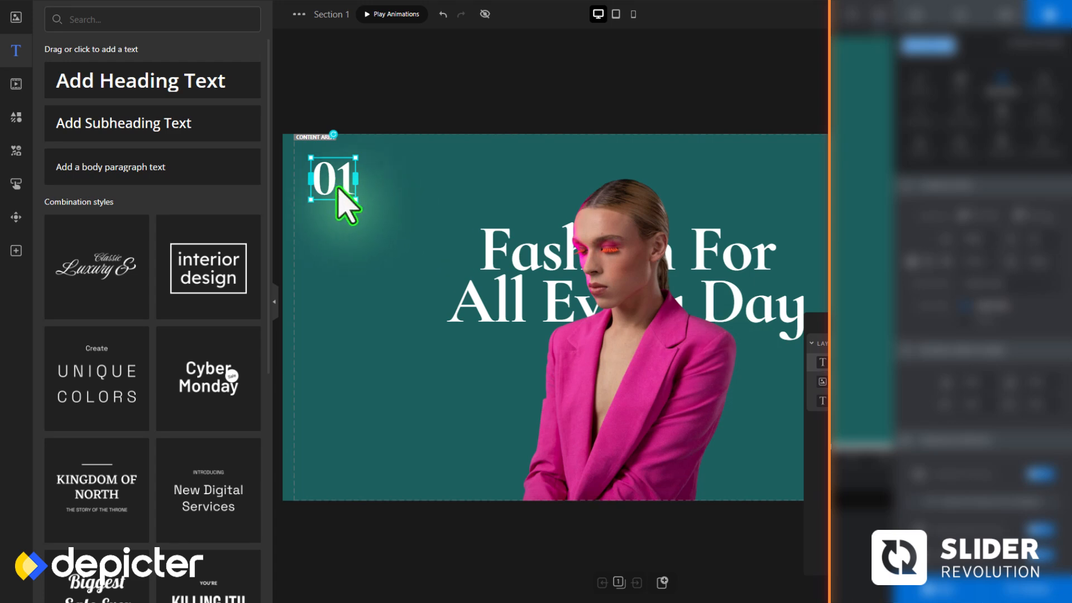
click(16, 117)
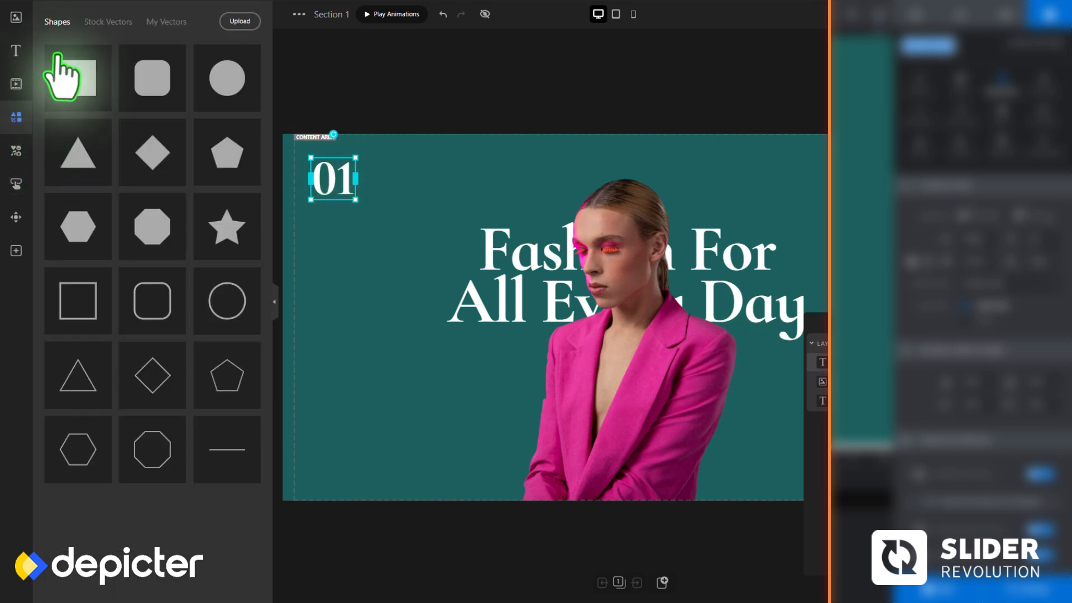
click(154, 22)
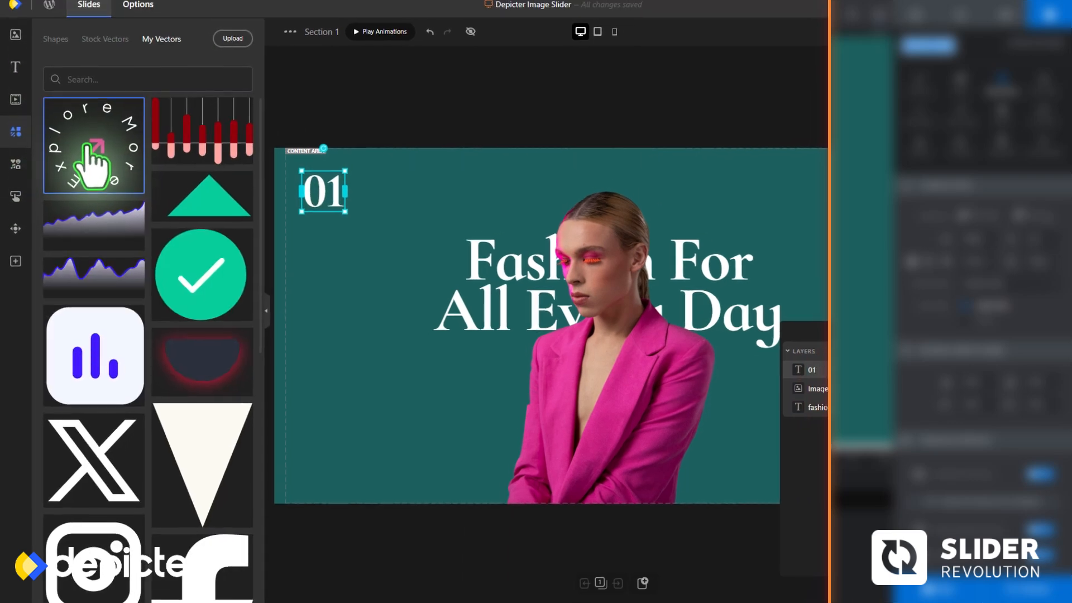
click(87, 150)
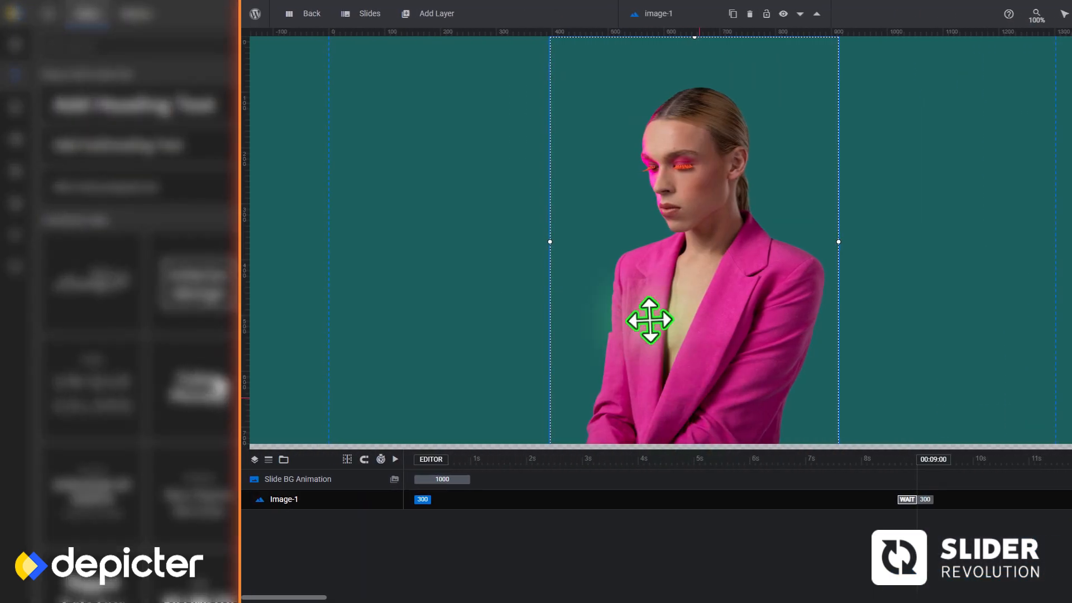
Switch to Slider Revolution and add a text layer reading "Fashion For All Every Day" beside the model's head
click(421, 12)
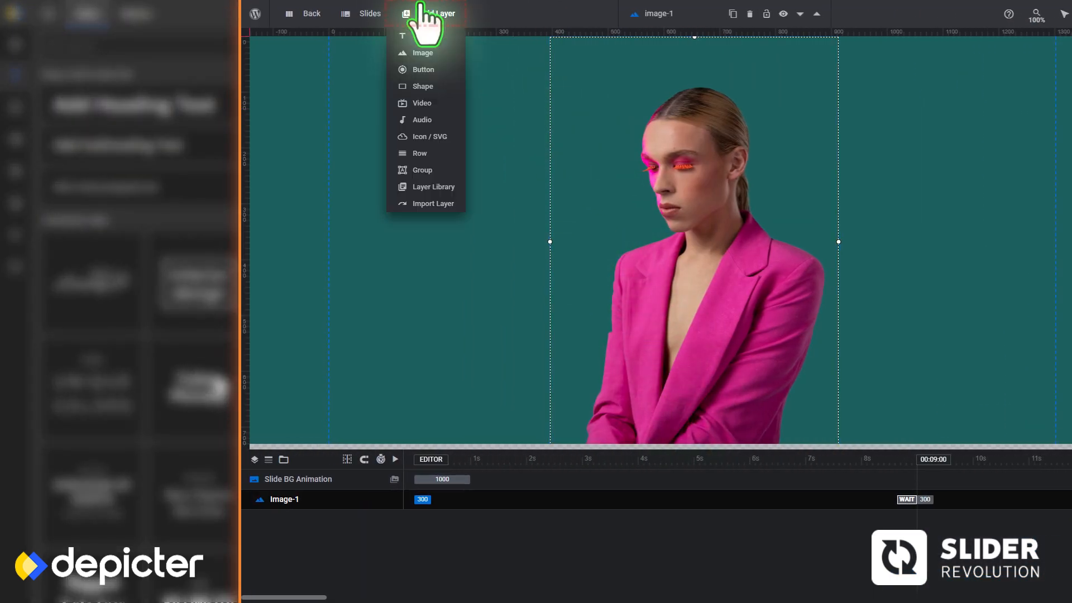
click(424, 38)
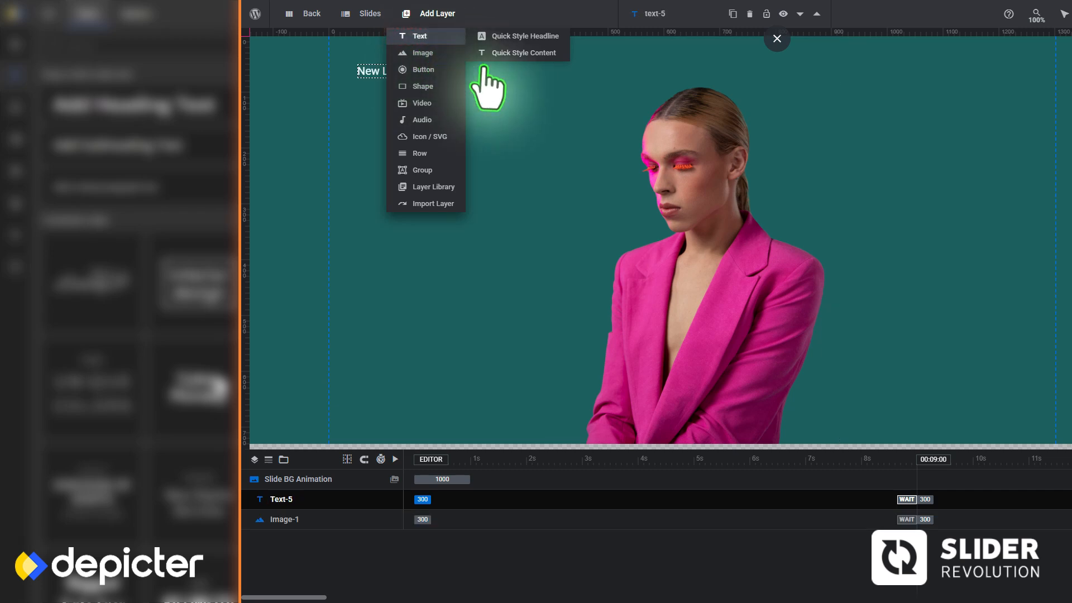
drag(382, 75, 455, 105)
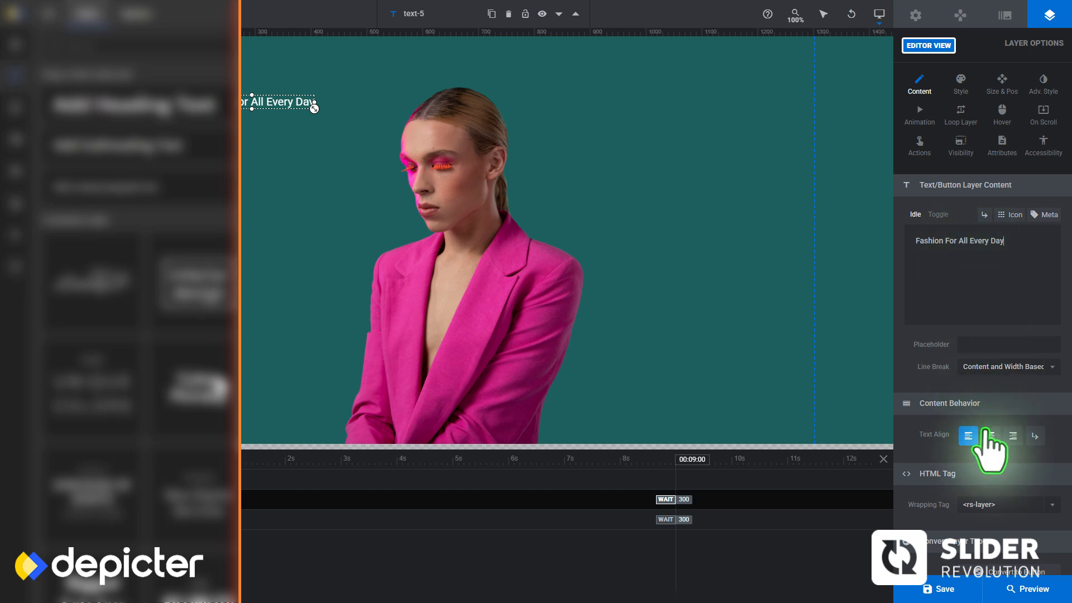
Style the heading in 130 px Cormorant Infant with a 125 px line height and narrow it to about 753 px
click(961, 83)
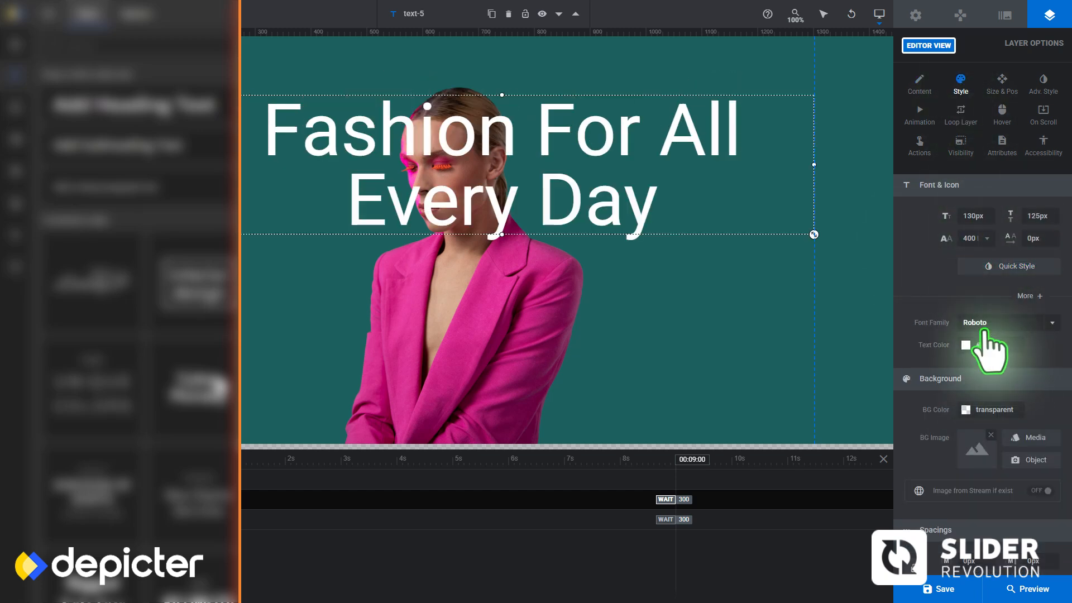
click(990, 400)
drag(813, 164, 610, 164)
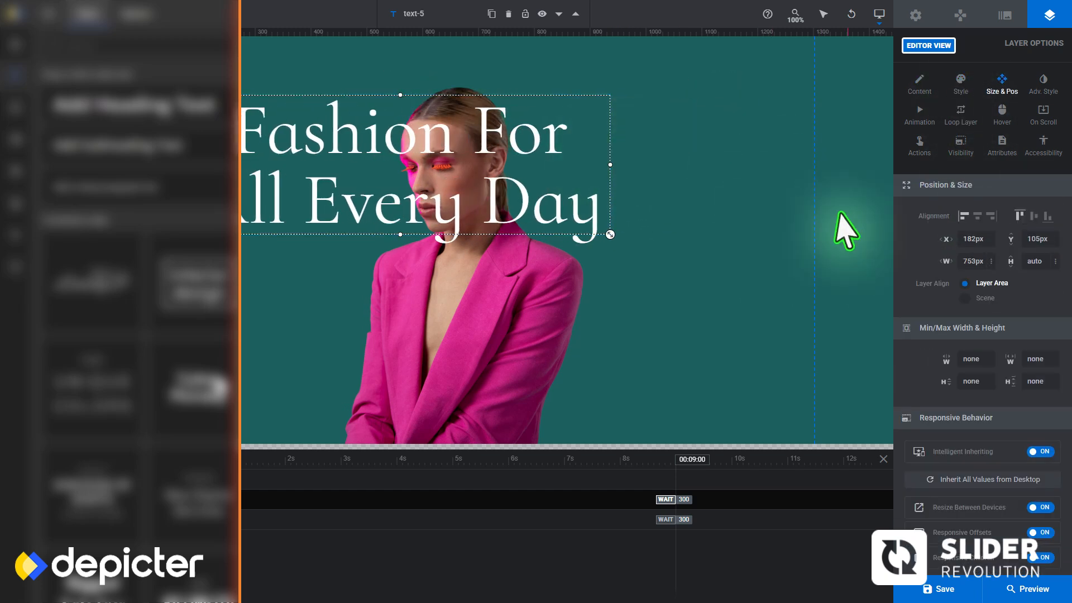
Set the heading's weight to 700 Bold and move its layer behind the model image
click(960, 84)
scroll(925, 305, down, 2)
scroll(924, 306, up, 2)
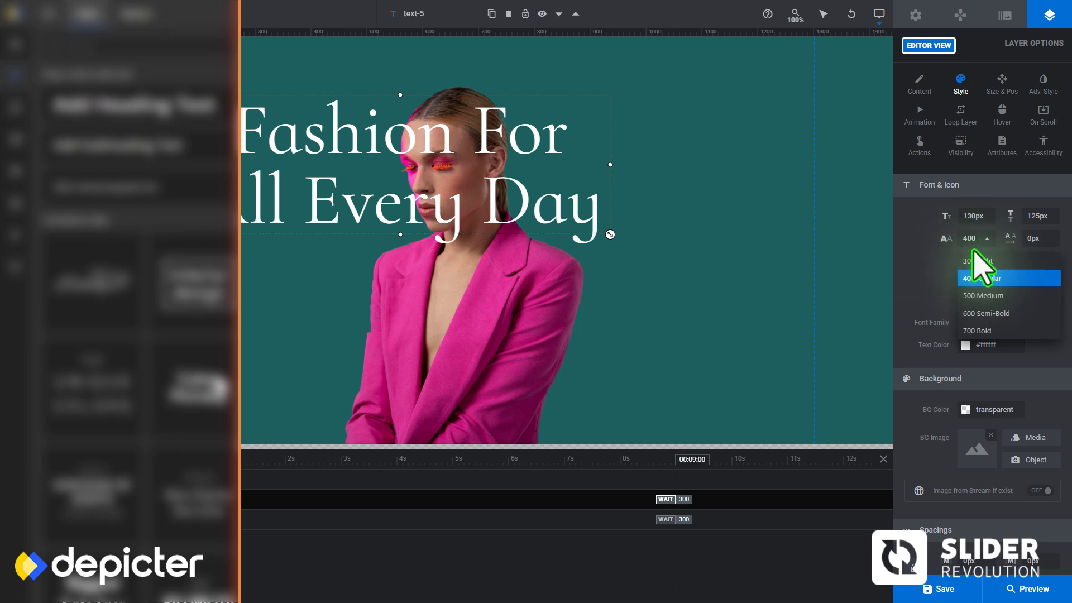
click(976, 330)
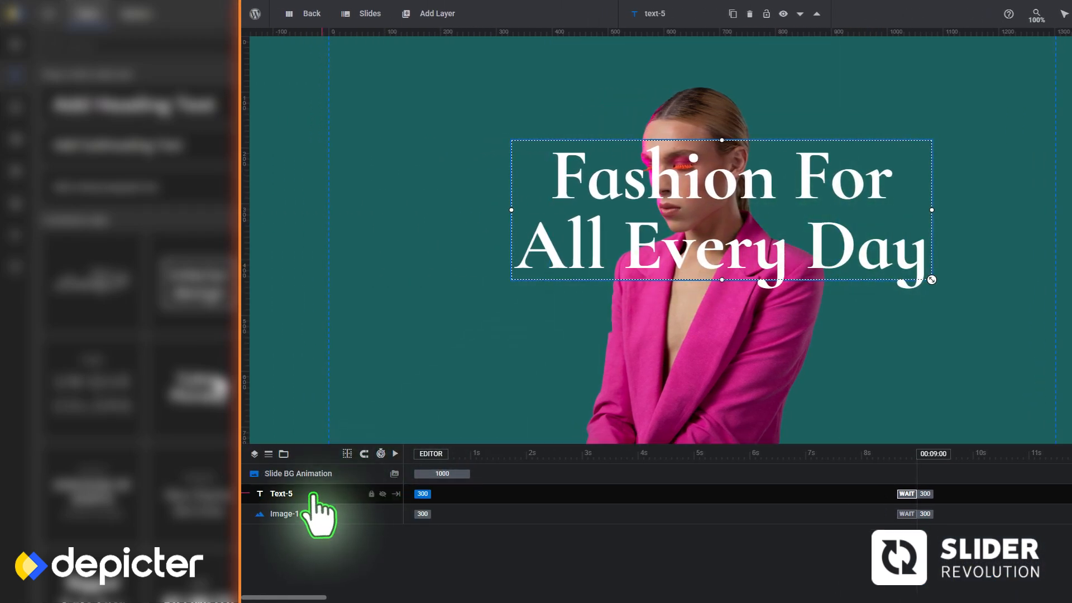
drag(312, 495, 304, 532)
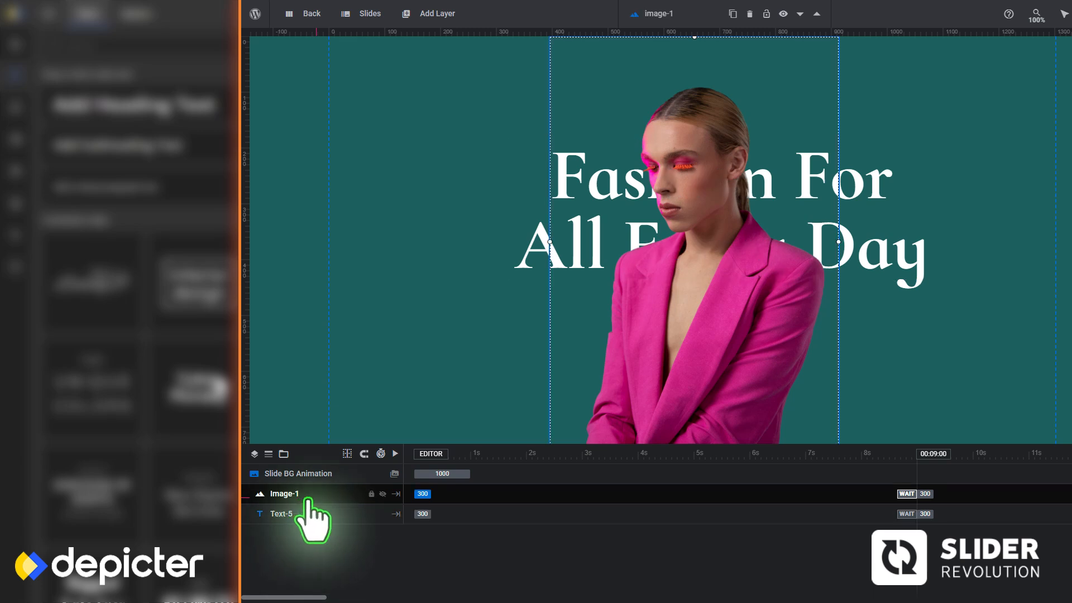
Add another text layer with the content "01"
mouse_move(437, 14)
click(427, 44)
triple_click(971, 240)
text(hi)
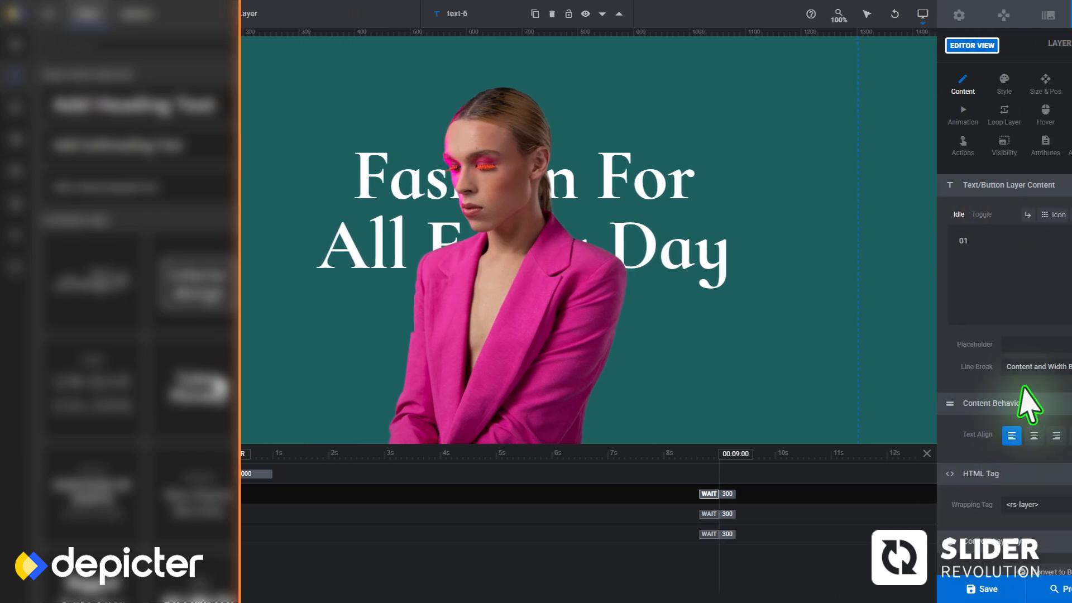
Style the "01" text in 100 px Cormorant Infant, 700 Bold, and place it in the slide's upper-left corner
click(960, 84)
click(968, 214)
text(100)
click(985, 322)
text(cor)
click(990, 400)
click(968, 240)
click(984, 331)
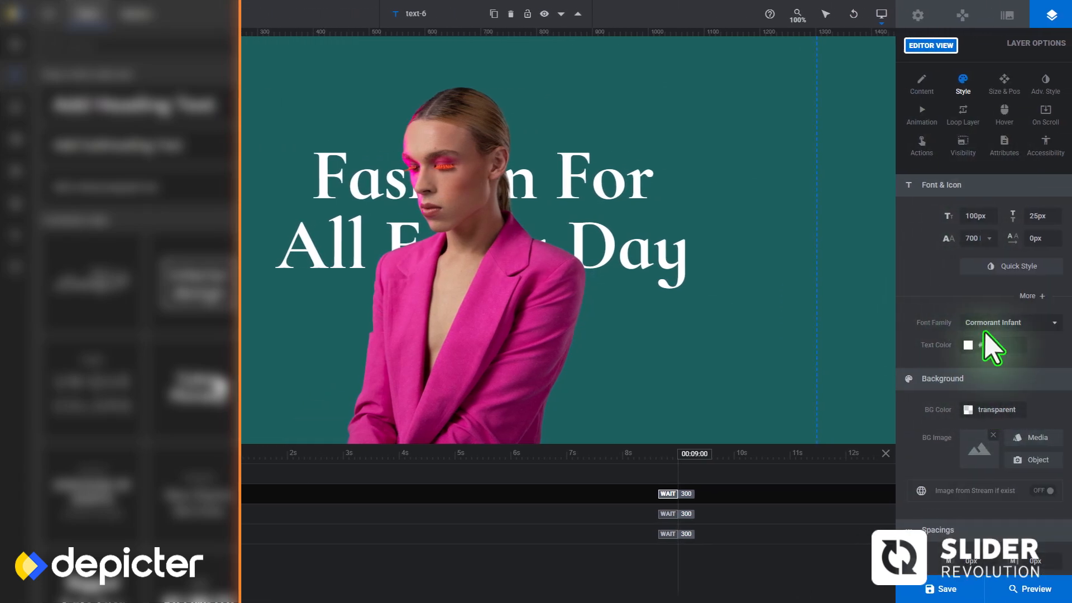
drag(279, 53, 317, 78)
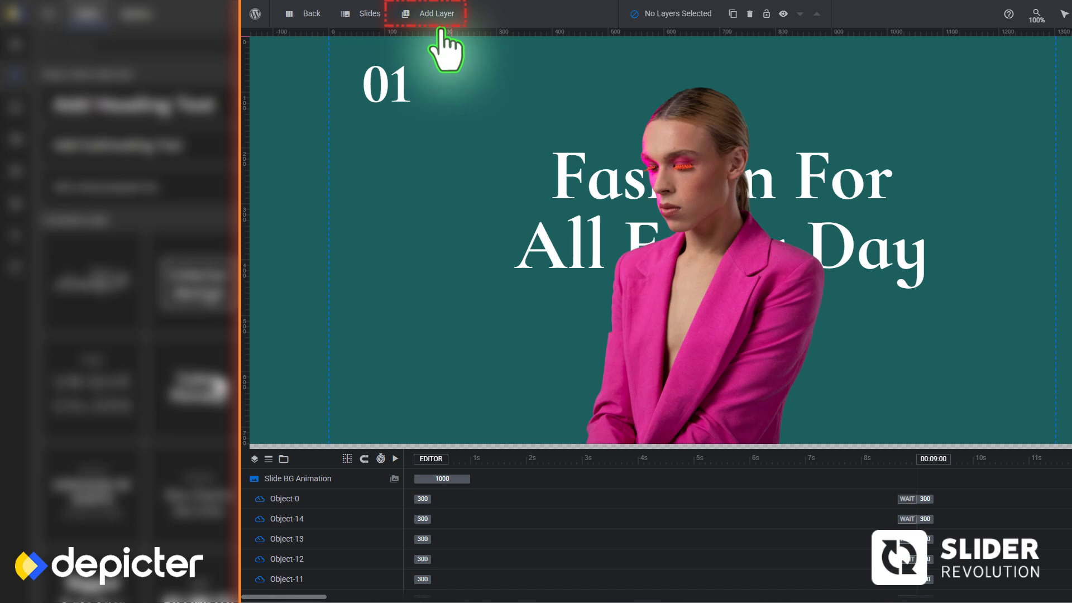
Import the "sasx" file into My SVG Library and insert it on the slide as an SVG layer
mouse_move(432, 13)
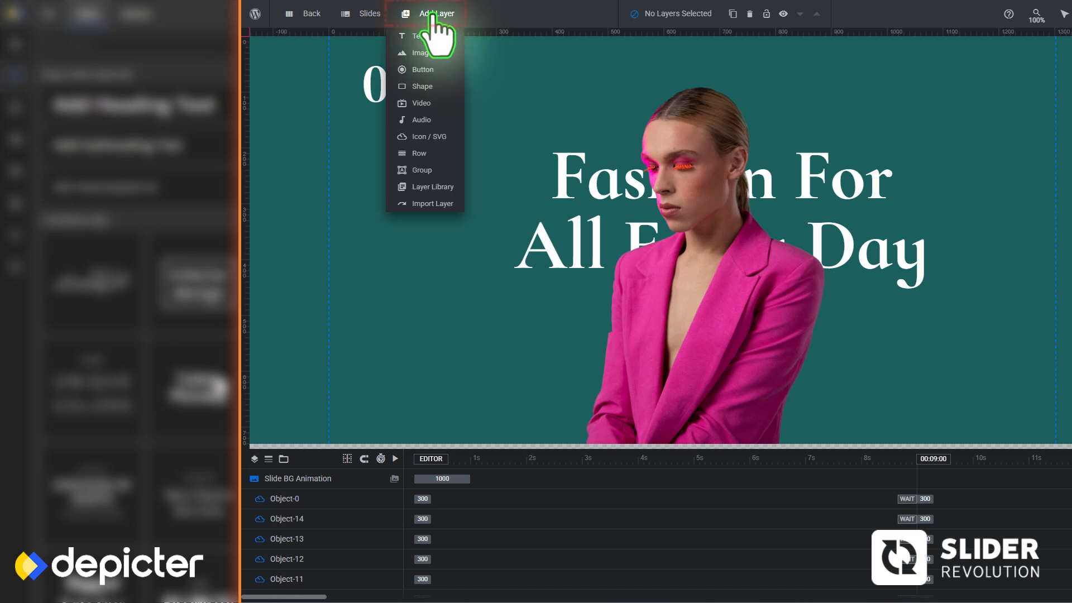
click(437, 143)
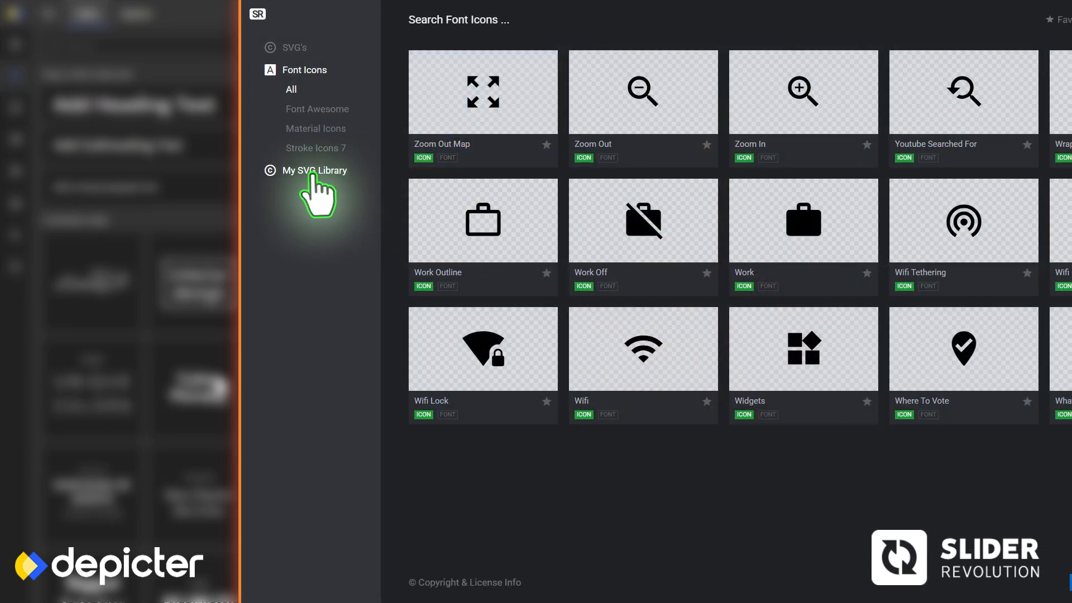
click(314, 170)
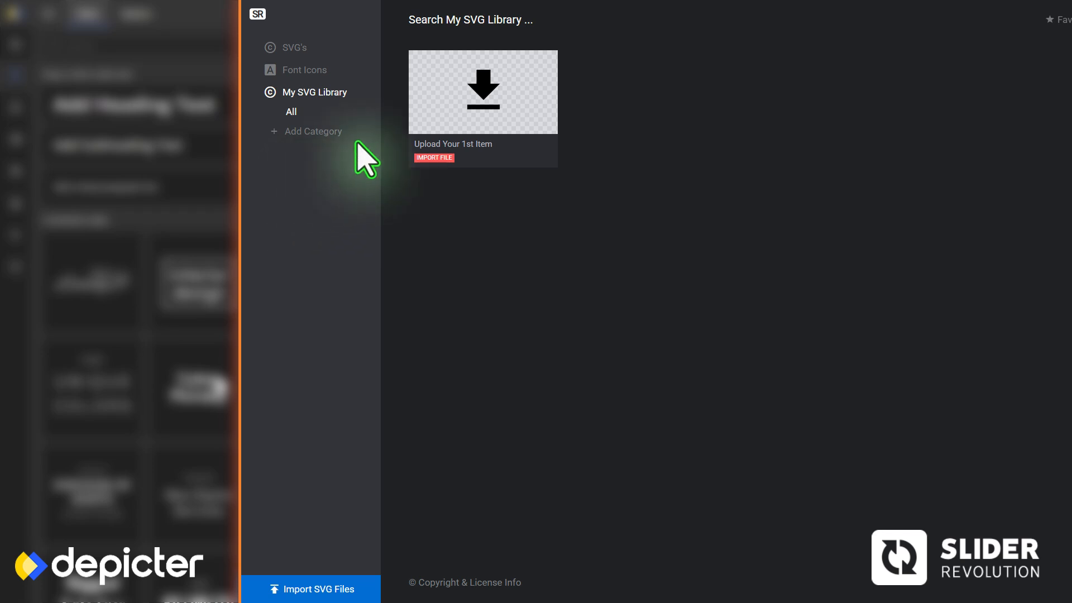
click(330, 588)
click(776, 322)
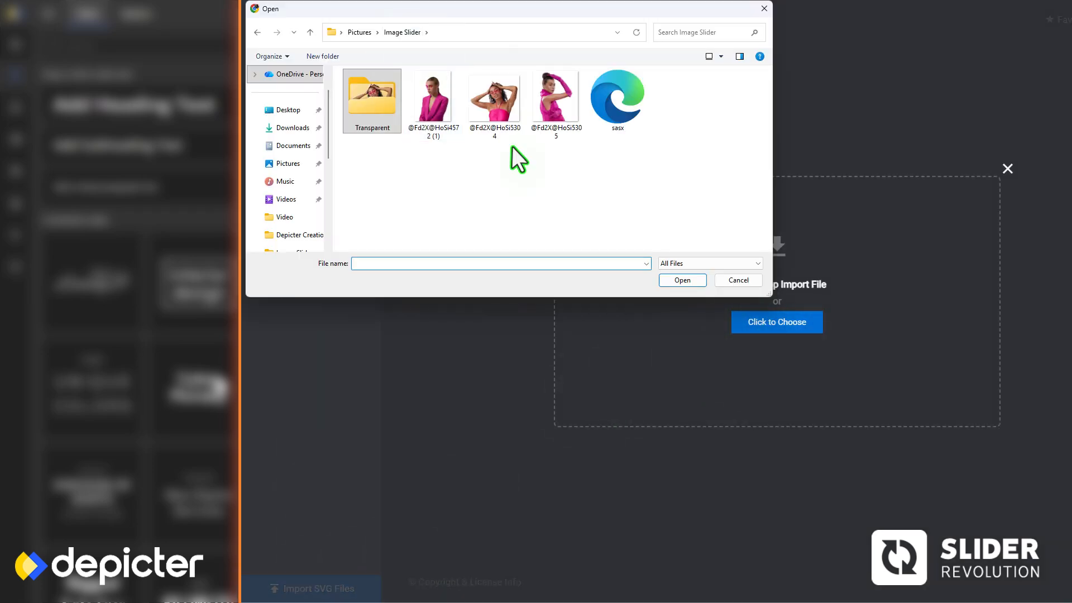
click(618, 102)
click(681, 280)
click(834, 356)
click(503, 126)
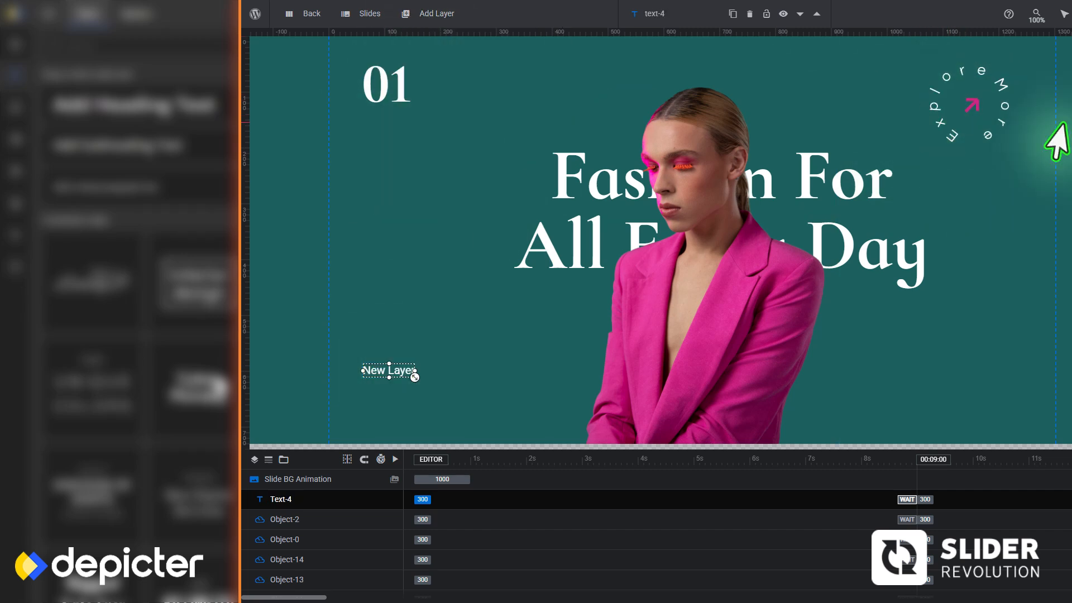
Narrow the paragraph beginning "Fashion models promote" so that it wraps onto four lines
drag(554, 405, 474, 404)
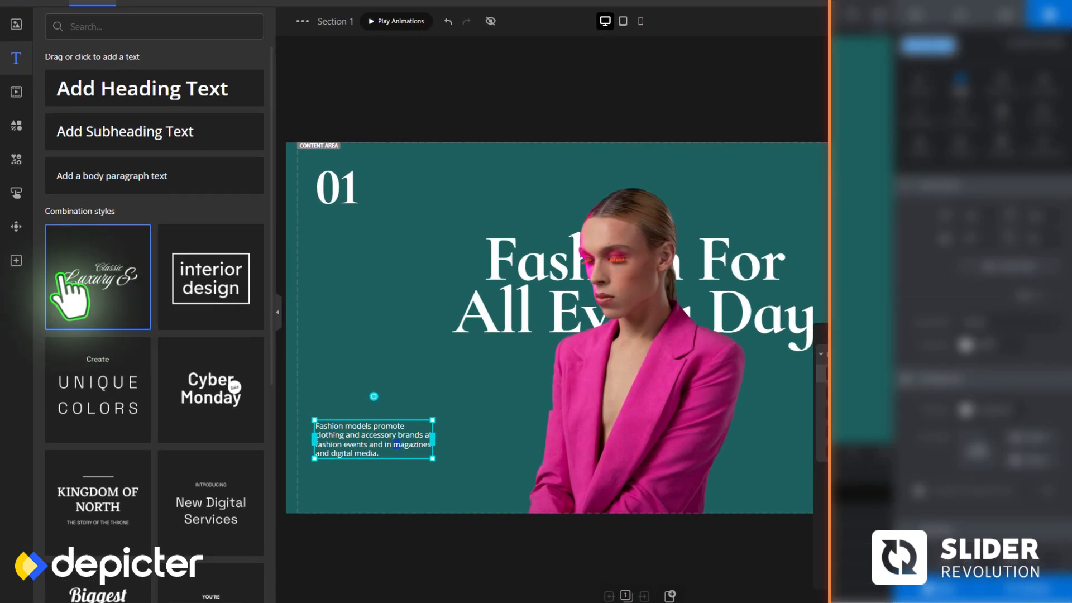
Switch to Depicter and place left and right navigation arrows below the paragraph at X 36 and X 101, Y 637
click(16, 226)
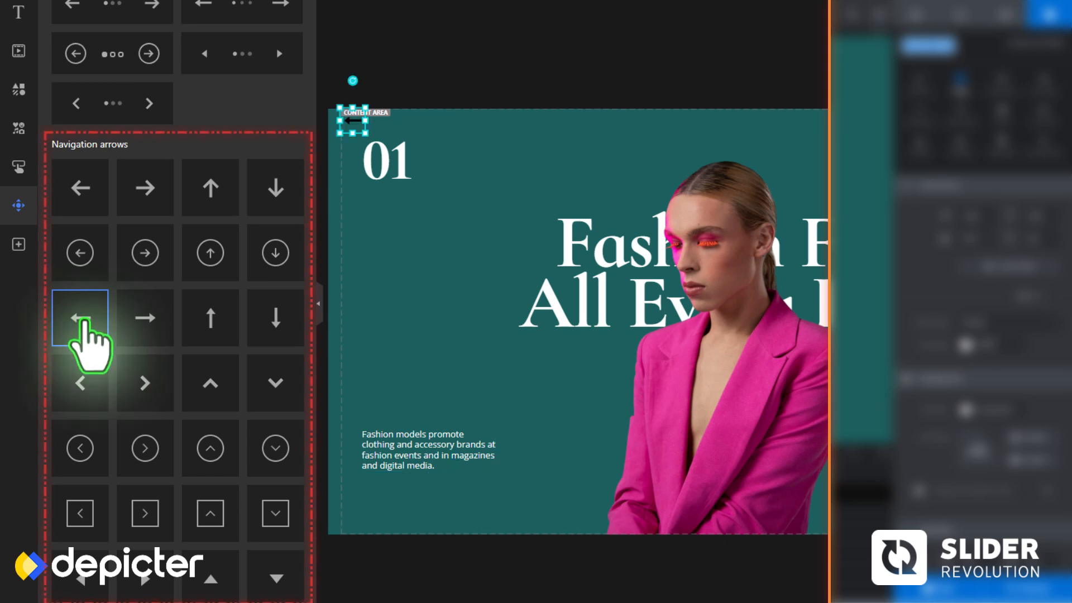
drag(358, 125, 411, 496)
drag(351, 124, 362, 495)
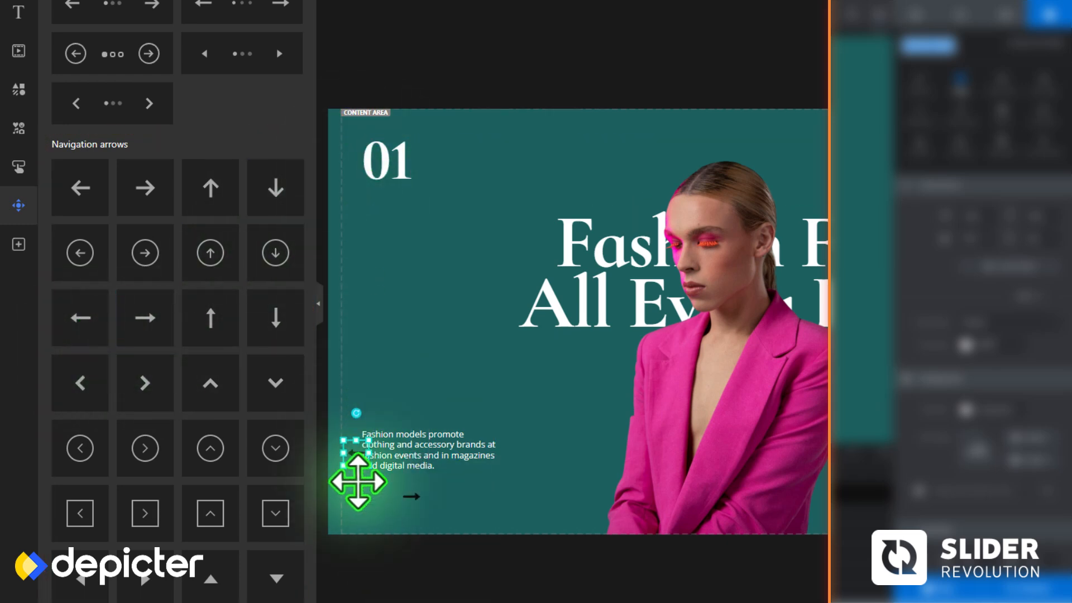
drag(397, 495, 396, 491)
Set the icon color of both navigation arrows to white
click(704, 342)
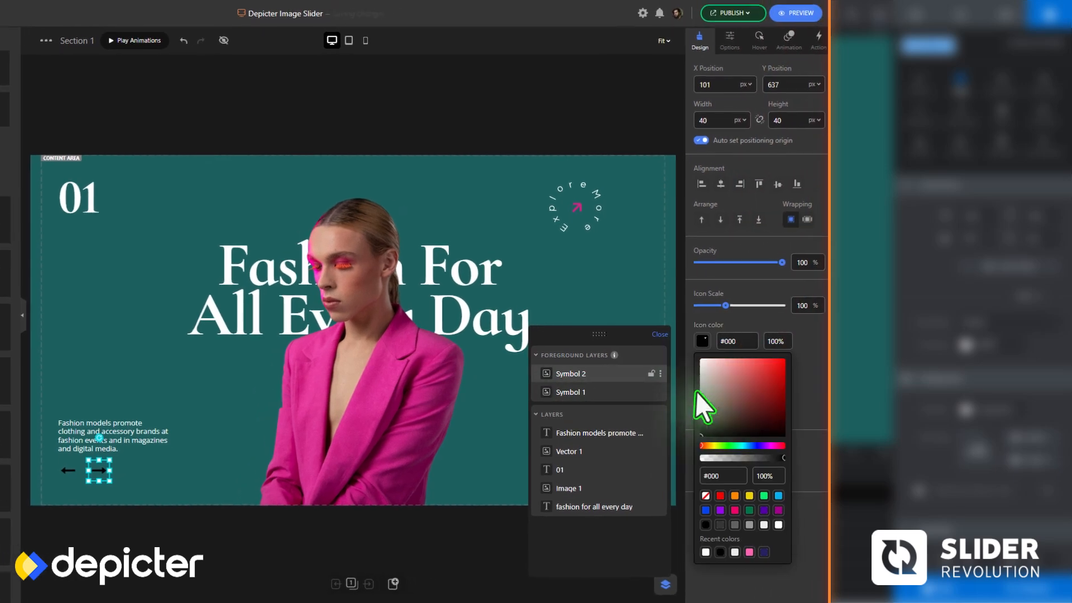
click(703, 551)
click(66, 470)
click(699, 341)
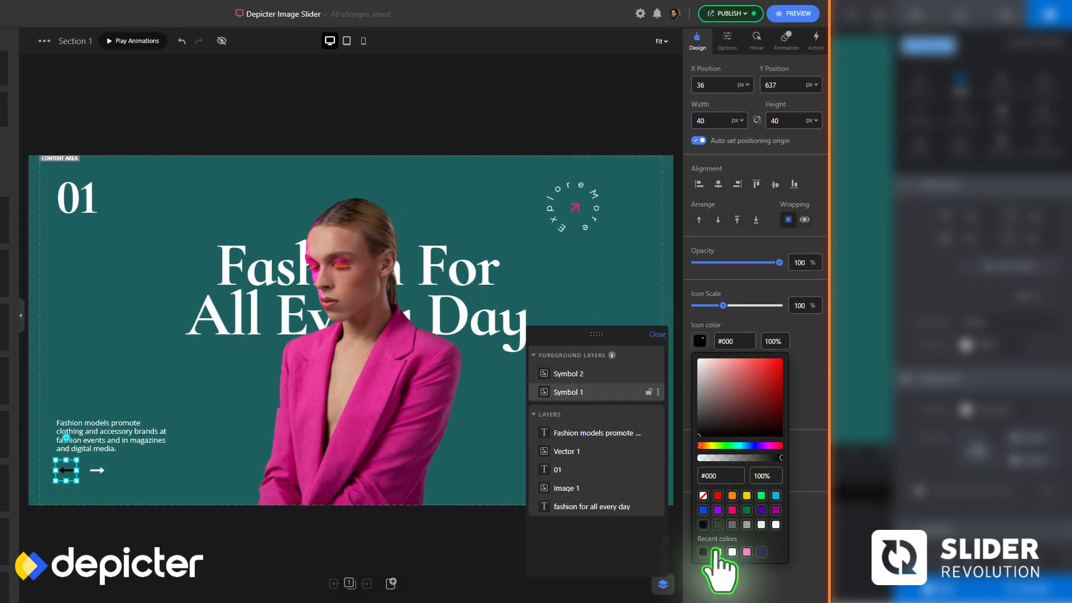
click(703, 552)
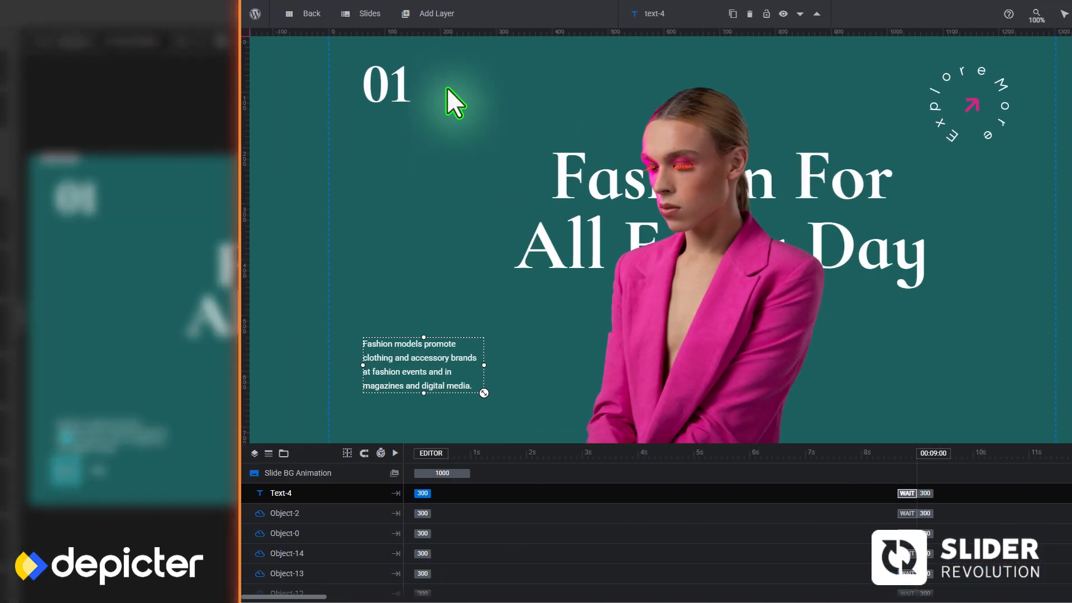
Switch to Slider Revolution and turn on the slider's navigation arrows
mouse_move(424, 23)
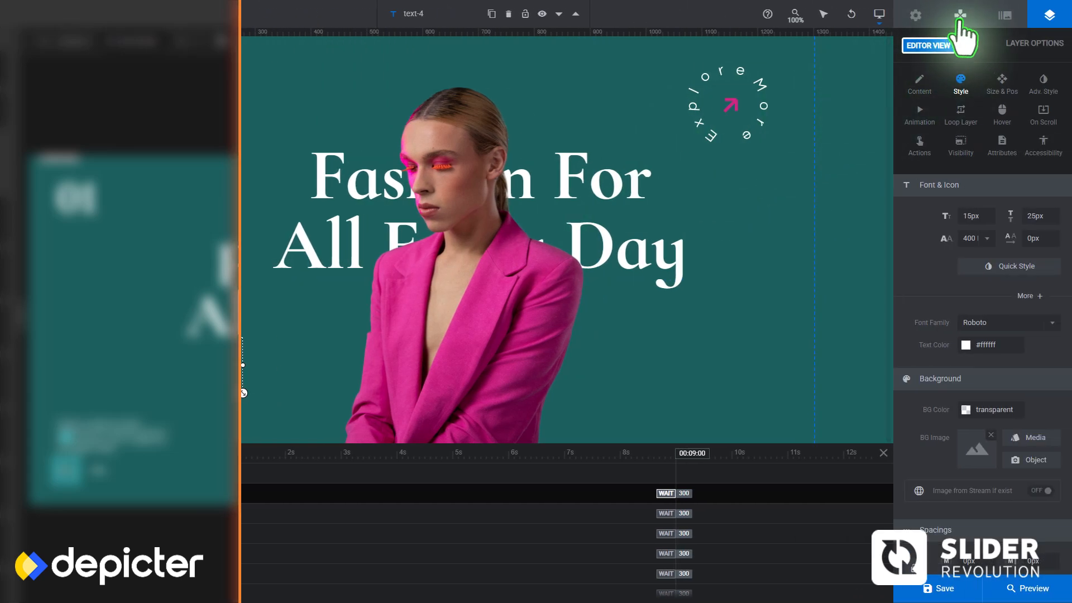
click(960, 18)
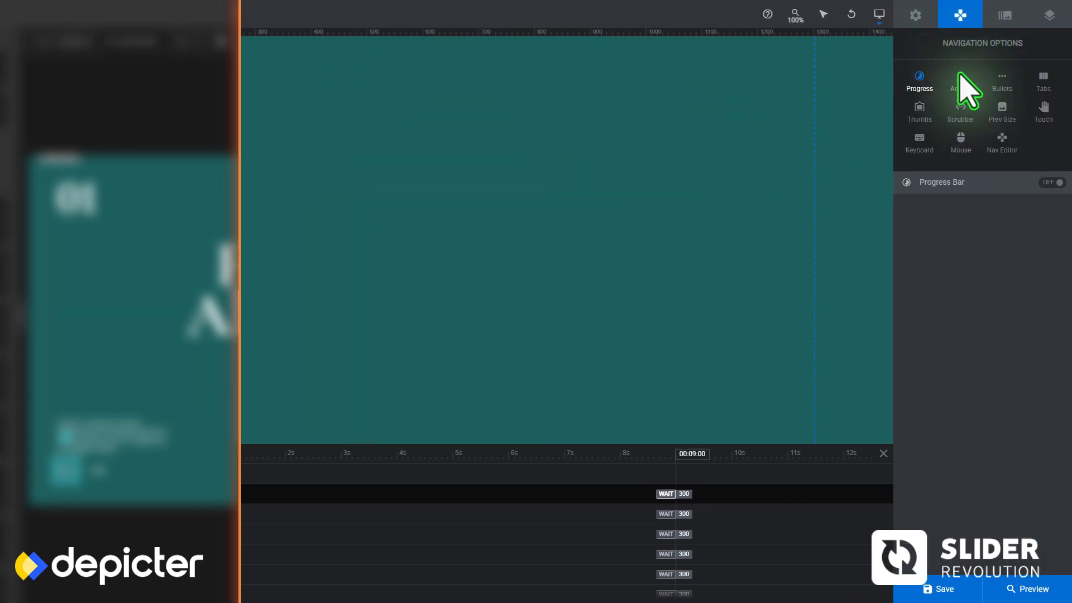
click(1051, 183)
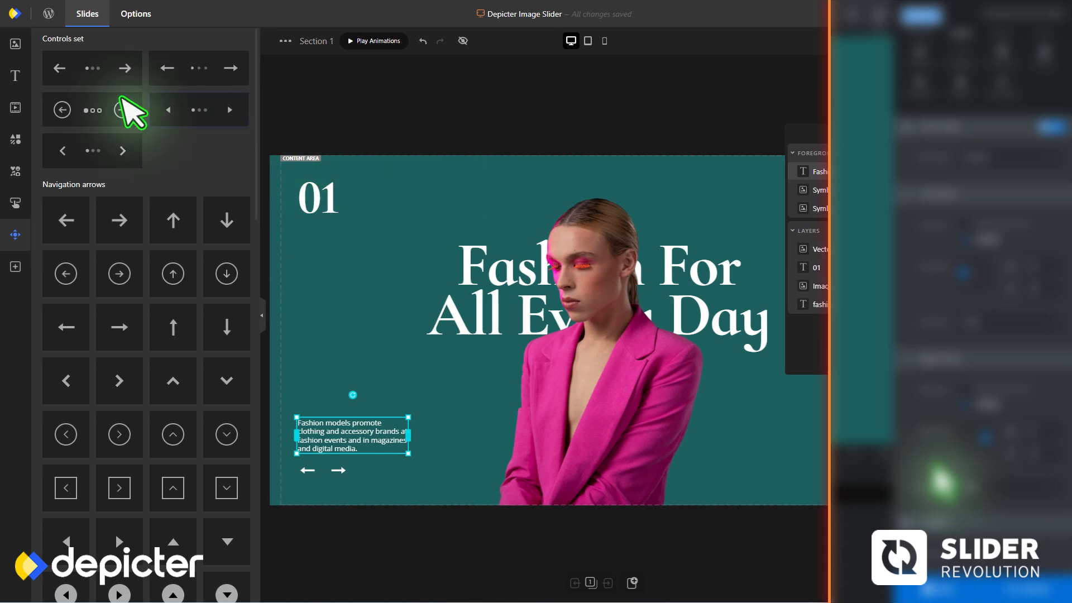
Switch to Depicter and add a white subheading "Paris Fashion" in 30 px bold Cormorant Infant at the slide's lower right
click(16, 75)
click(73, 145)
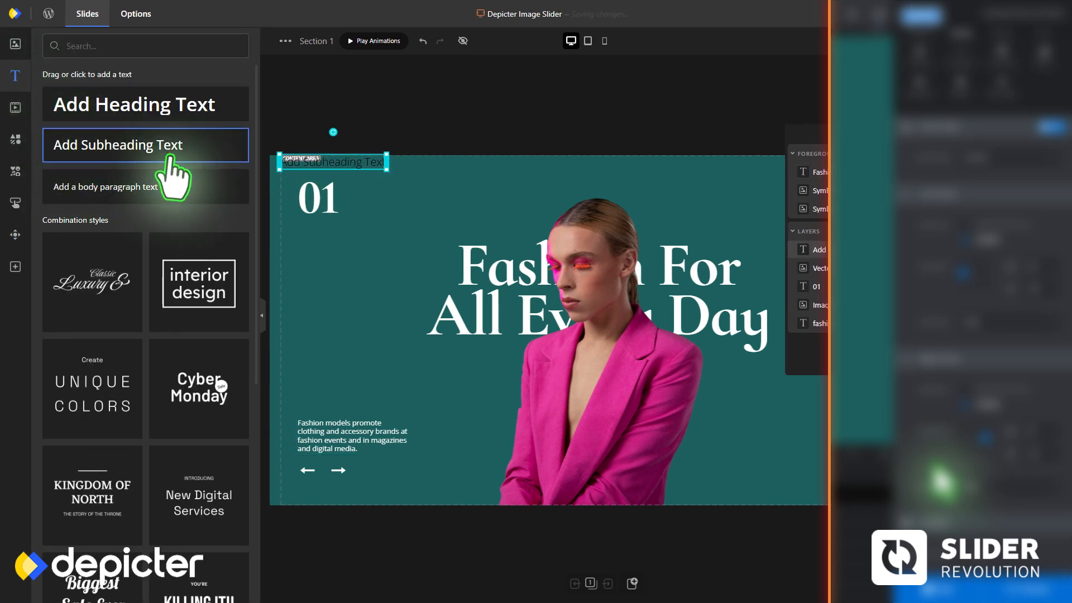
drag(334, 159, 754, 419)
drag(614, 403, 687, 404)
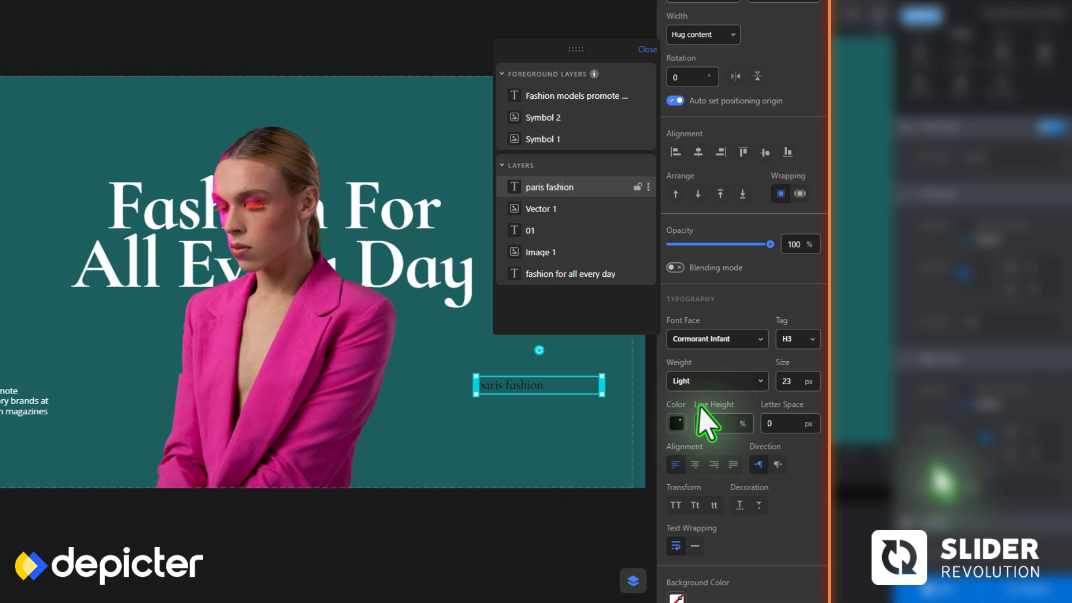
click(719, 424)
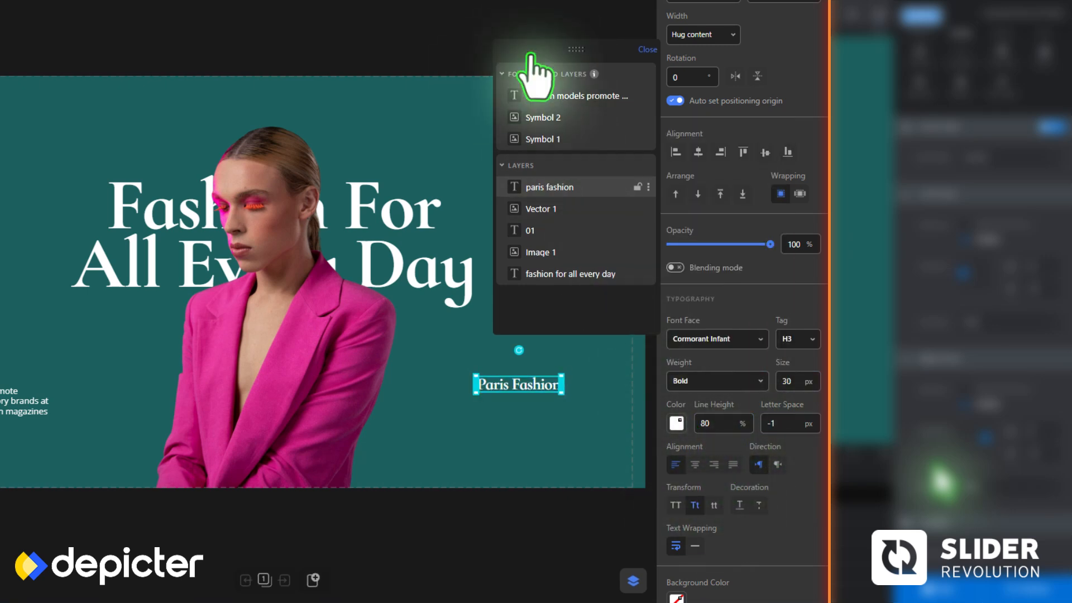
Move the layer list clear of the slide's right side and duplicate the "Paris Fashion" subheading
drag(529, 66, 312, 284)
right_click(496, 382)
click(530, 199)
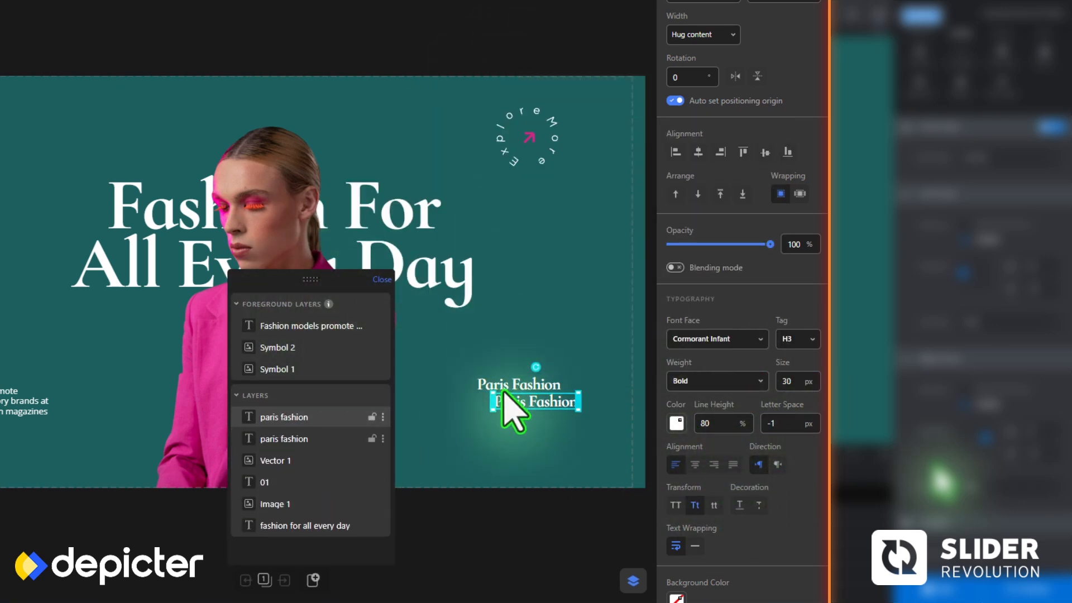
Duplicate the subheading again, stack the three texts at the slide's lower right, and change the copies to "London Fashion" and "Milan Fashion"
key(ctrl+d)
drag(523, 401, 507, 411)
click(578, 420)
drag(578, 420, 599, 410)
click(269, 439)
double_click(270, 417)
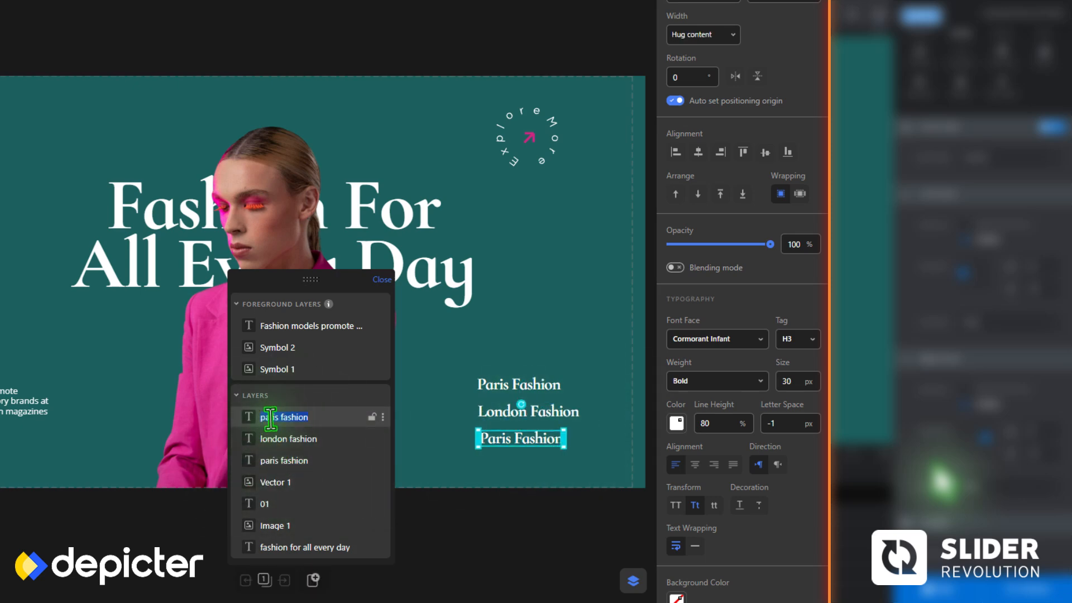
text(milan)
key(Return)
click(459, 422)
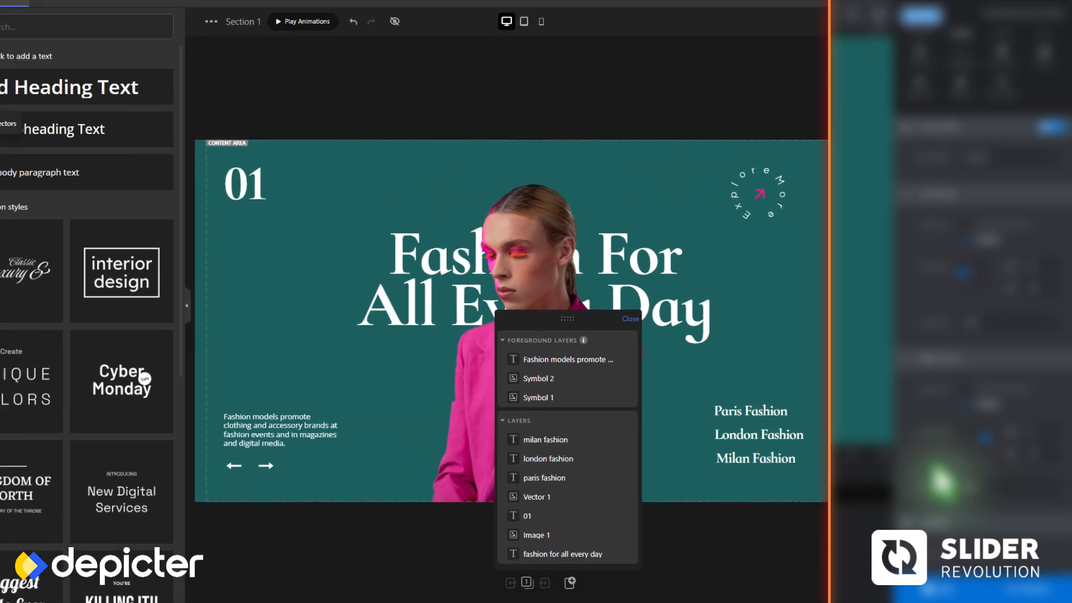
Add a thin horizontal divider shape between "Paris Fashion" and "London Fashion", stretch it slightly wider than the texts, and fill it white
click(15, 139)
click(204, 452)
drag(335, 157, 824, 428)
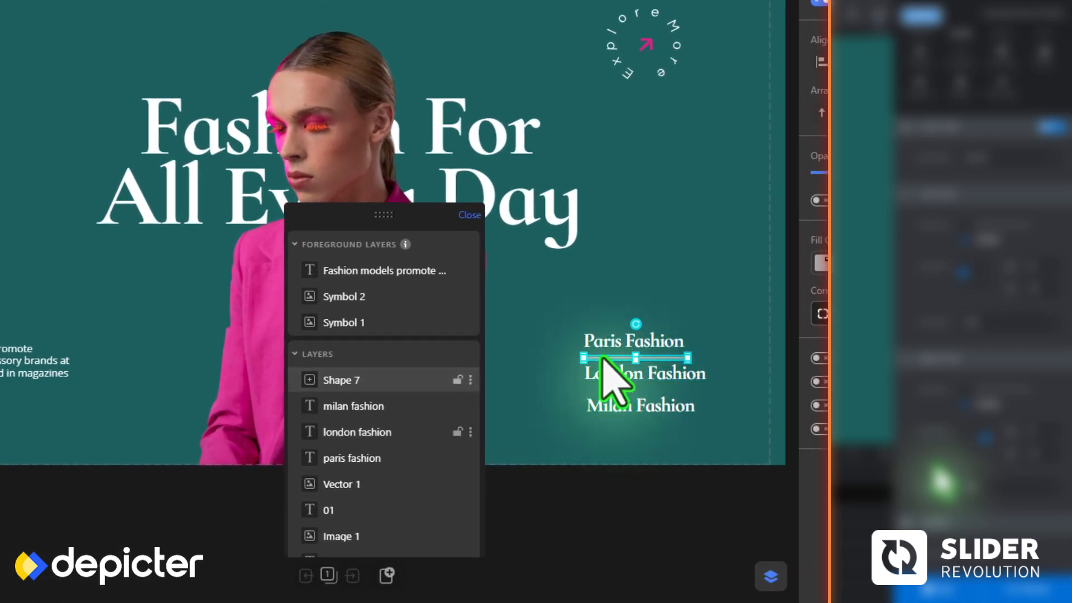
click(608, 349)
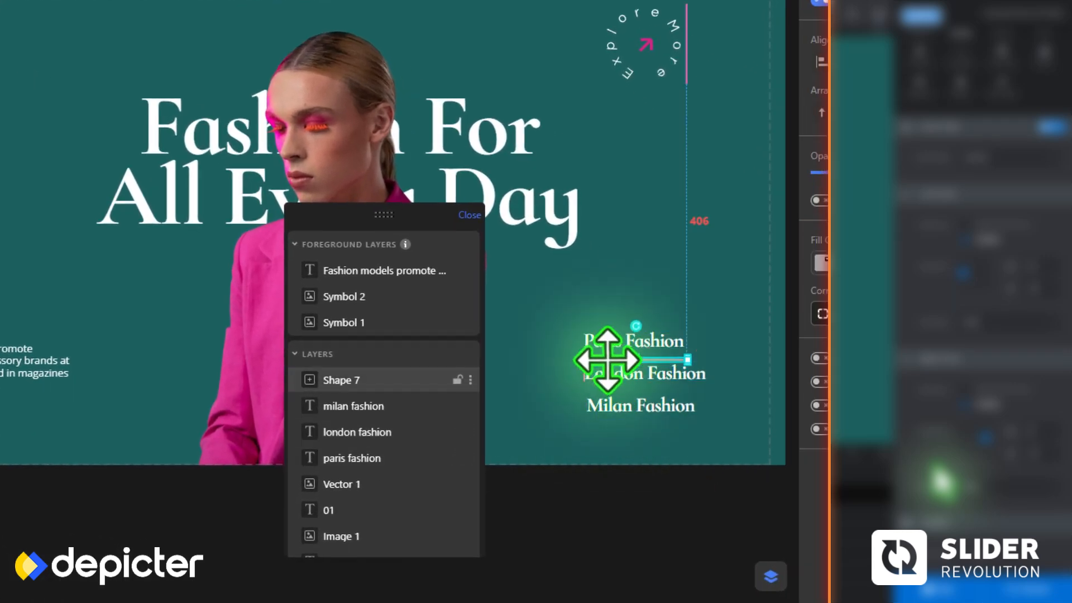
drag(607, 360, 609, 357)
drag(714, 357, 711, 358)
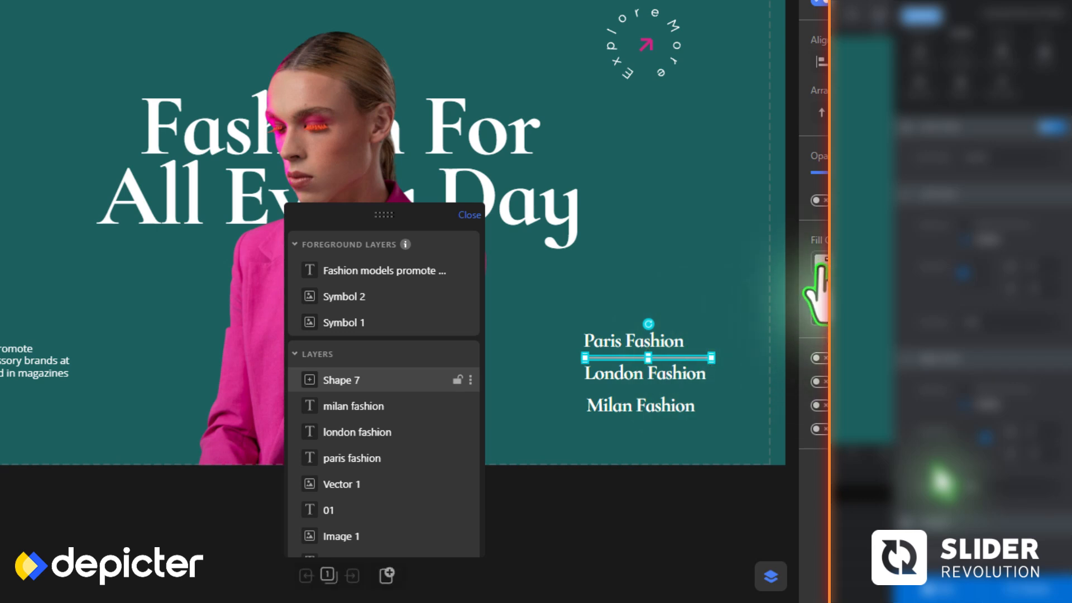
click(816, 263)
click(815, 221)
Duplicate the divider line and place the copy between "London Fashion" and "Milan Fashion"
click(702, 356)
key(ctrl+d)
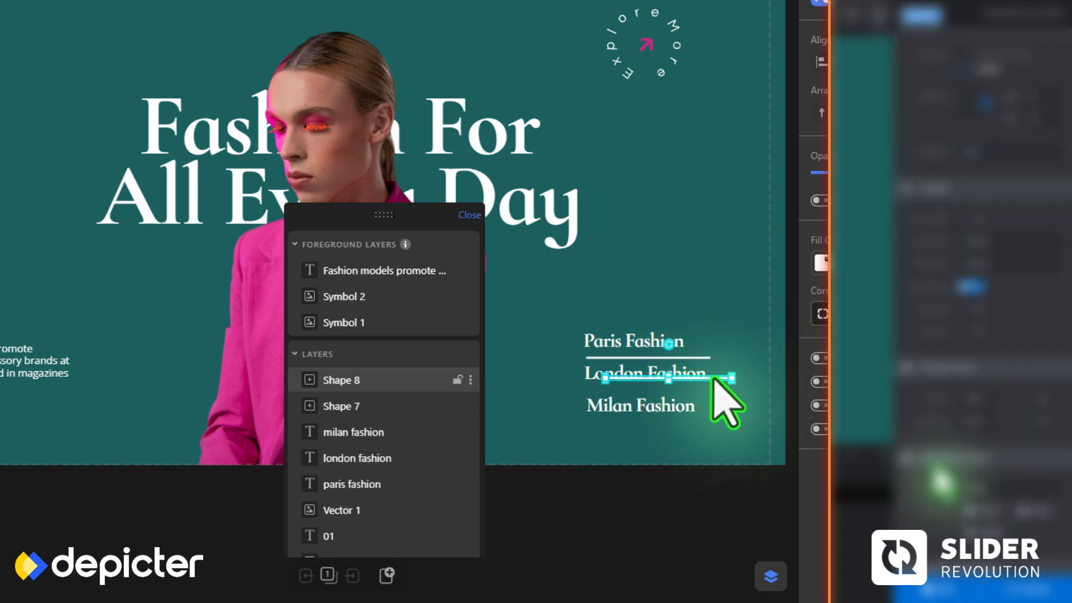
drag(705, 391, 705, 391)
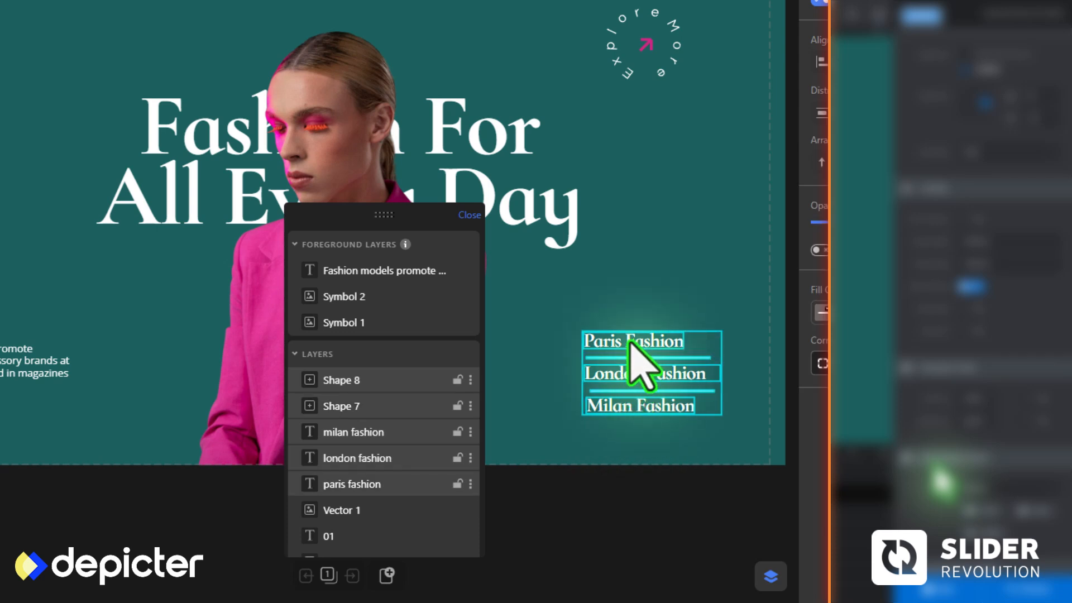
Group the three city subheadings with both divider lines and show the group on all slides
right_click(631, 341)
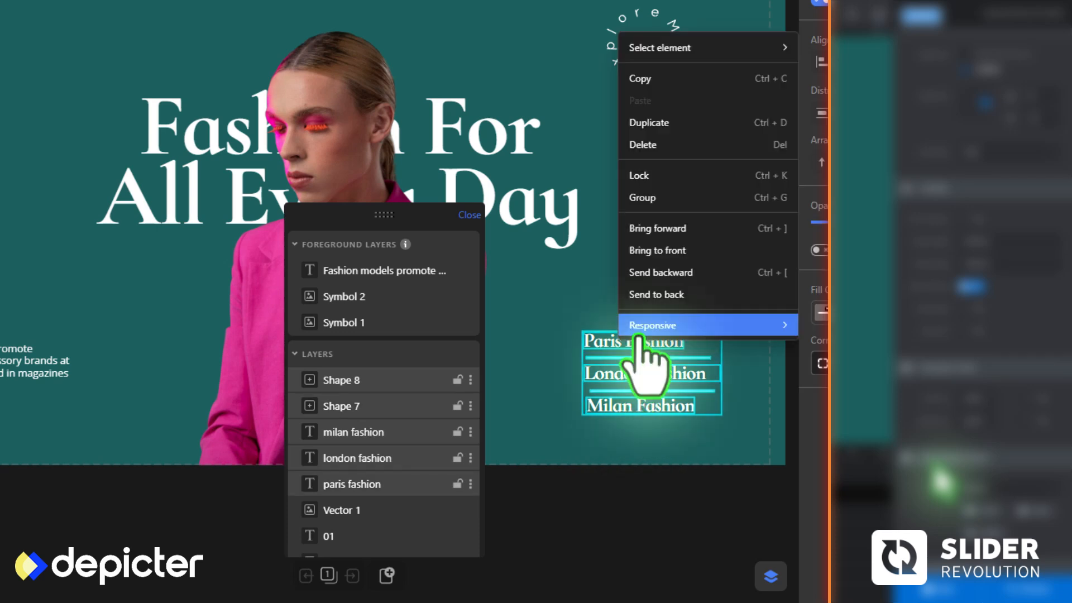
click(664, 198)
mouse_move(610, 371)
mouse_down()
mouse_move(586, 347)
mouse_move(592, 359)
mouse_up()
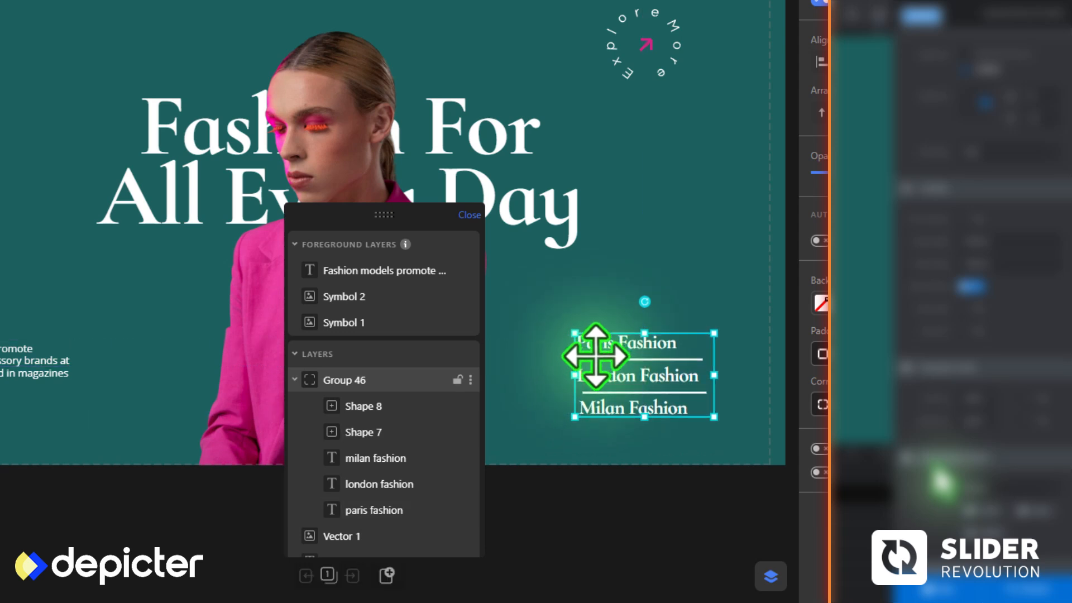
right_click(319, 379)
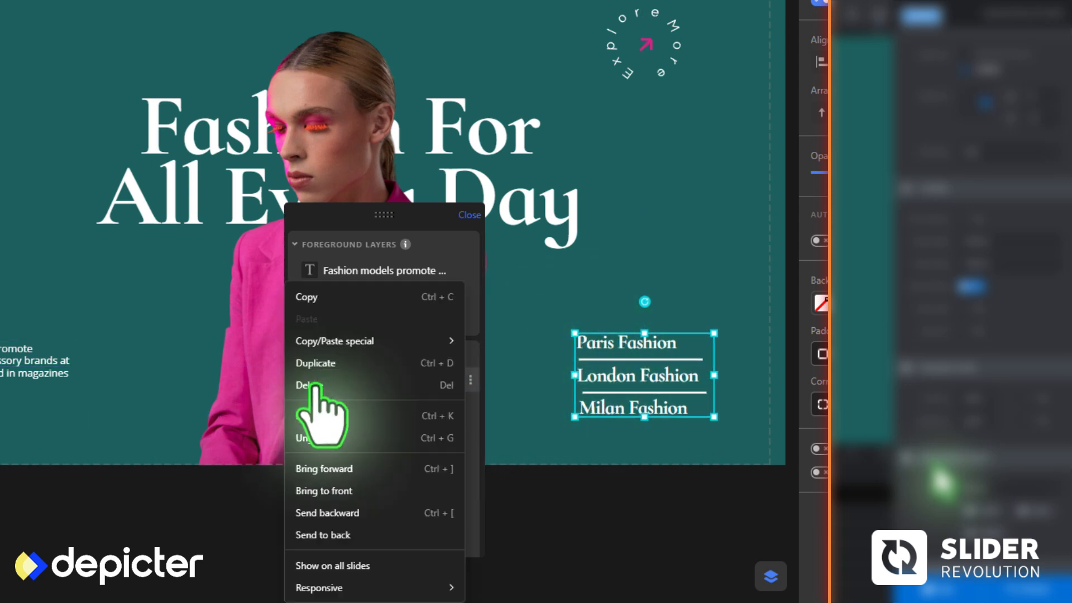
click(398, 565)
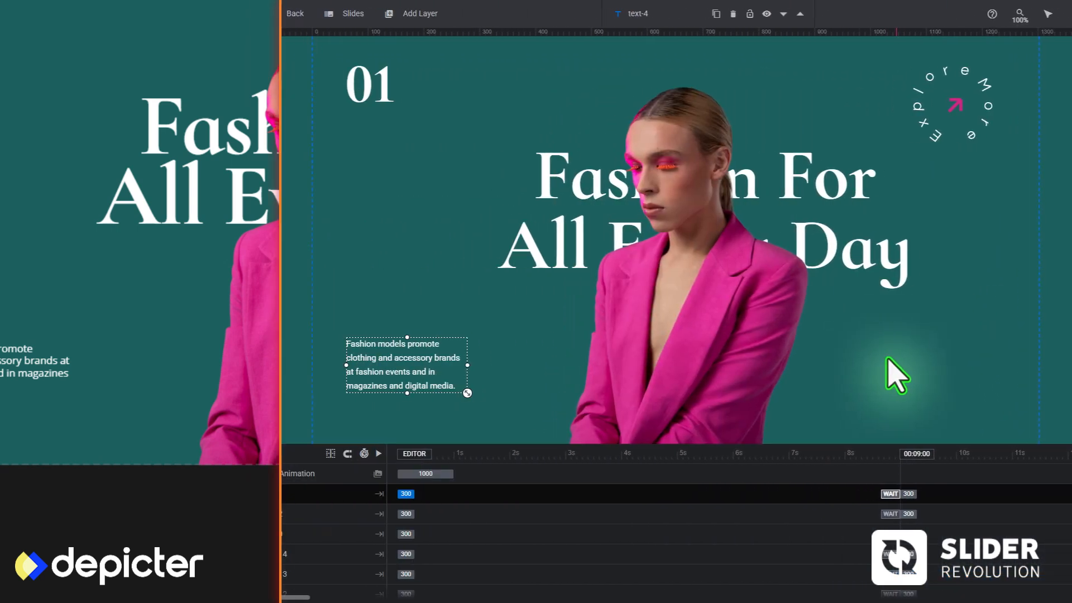
Switch to Slider Revolution and add a group layer at the slide's lower right
mouse_move(407, 14)
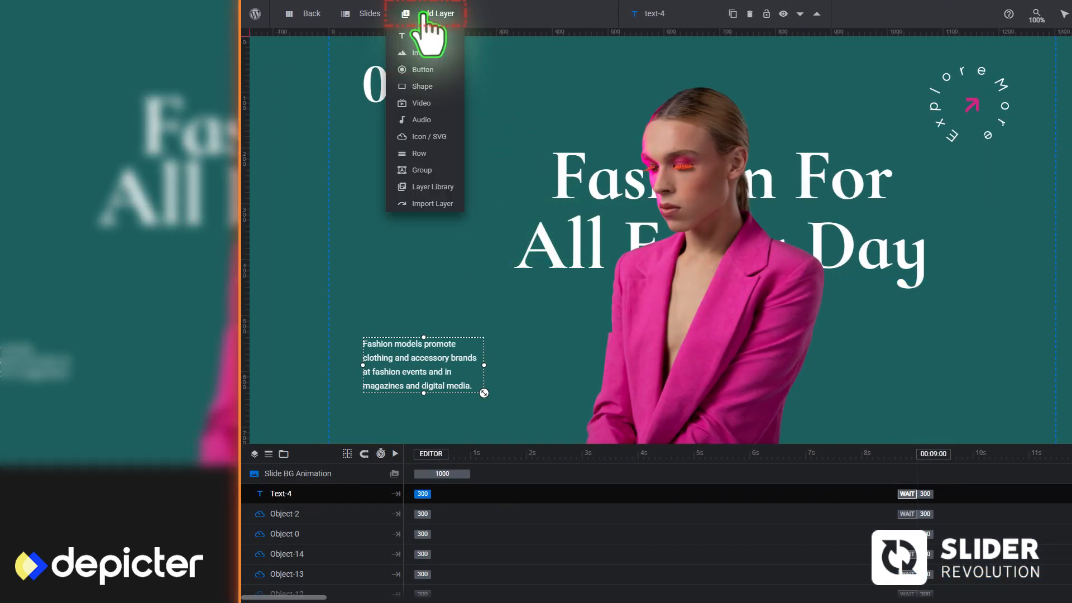
click(431, 174)
drag(471, 137, 982, 398)
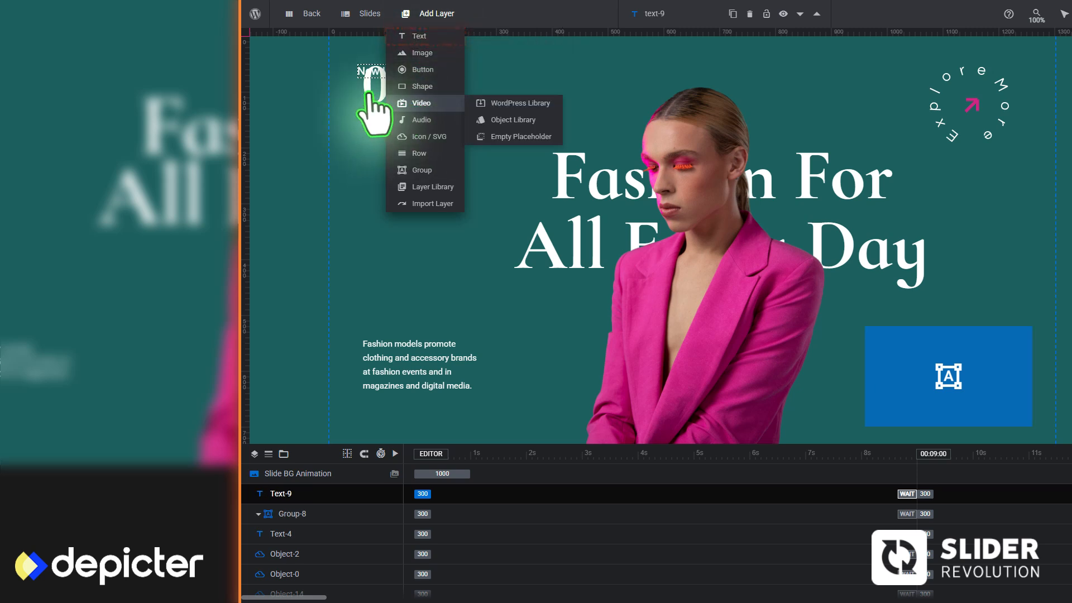
Stack three text layers inside the group reading "Paris Fashion", "London Fashion" and "Milan Fashion"
click(425, 35)
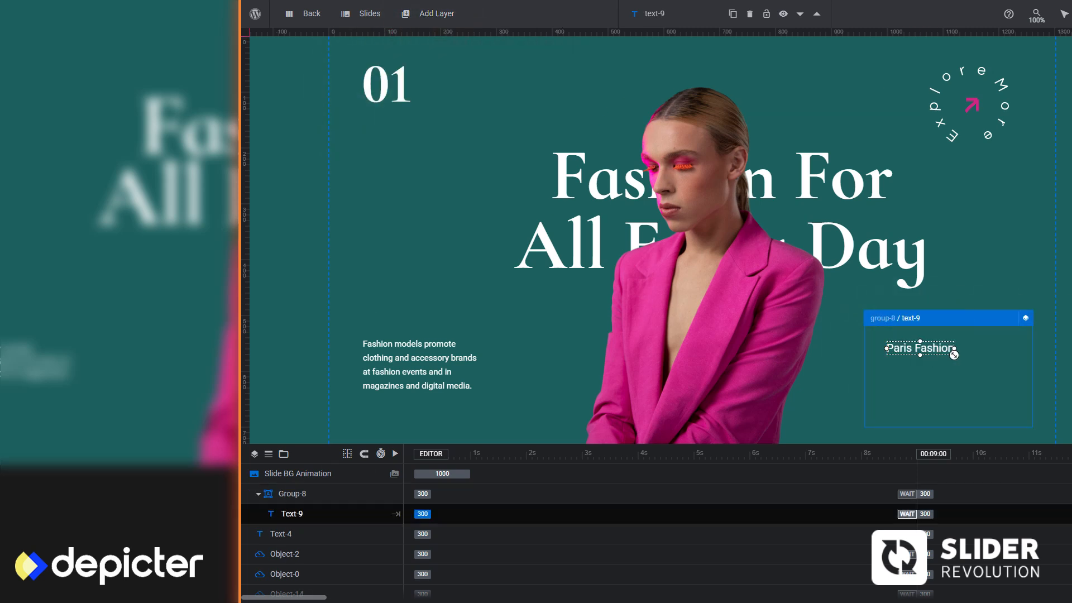
click(936, 355)
drag(938, 352, 892, 404)
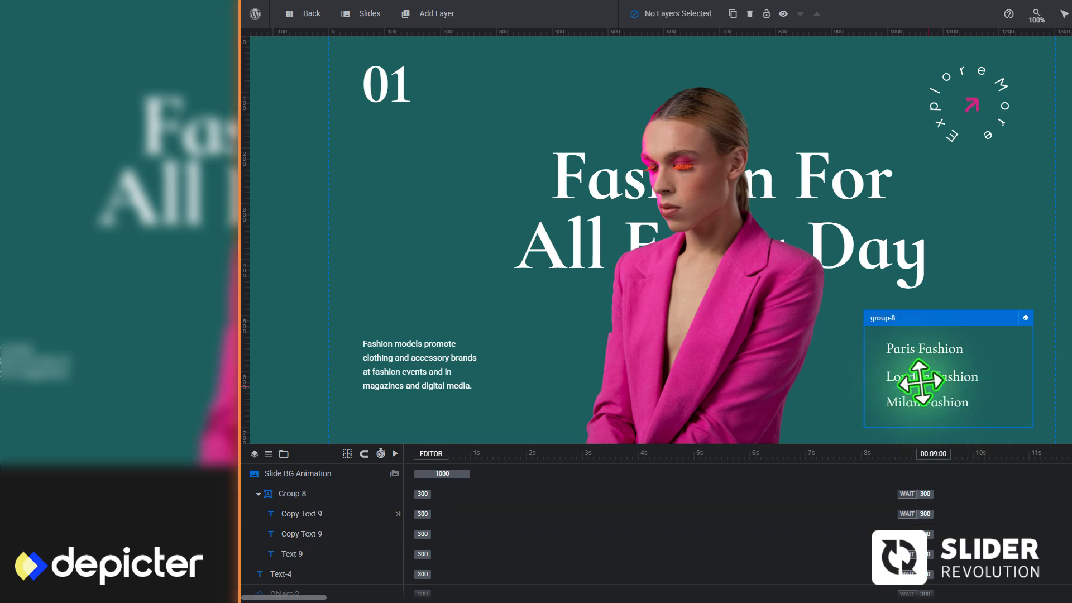
Add a shape inside the group as a divider 192 px wide and 4 px high between "Paris Fashion" and "London Fashion"
mouse_move(425, 16)
click(426, 87)
drag(476, 152, 490, 237)
drag(455, 152, 454, 222)
drag(456, 236, 947, 370)
drag(945, 374, 941, 364)
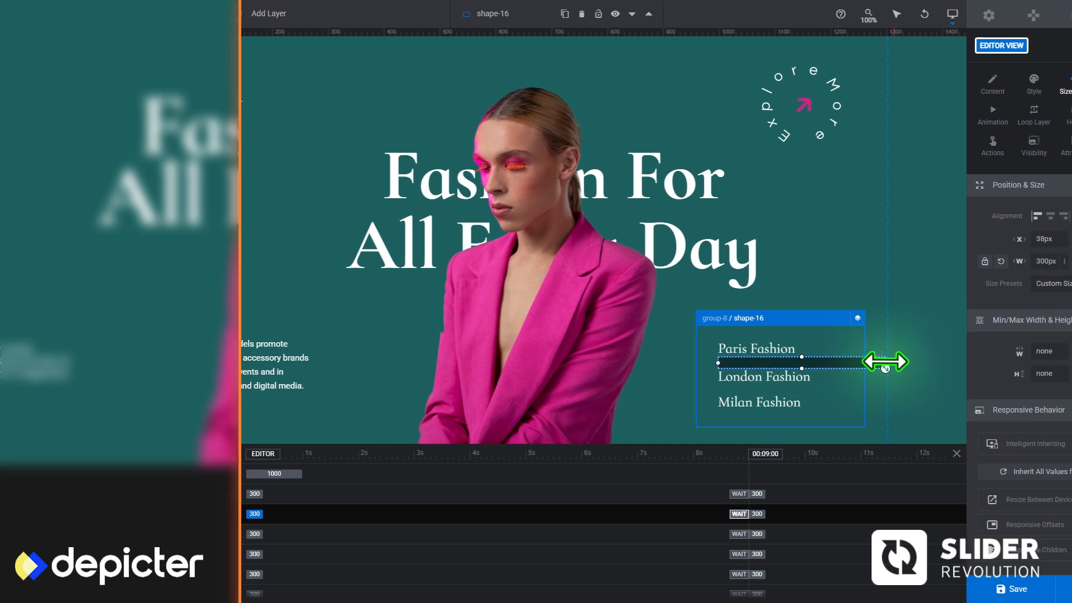
drag(1030, 364, 916, 362)
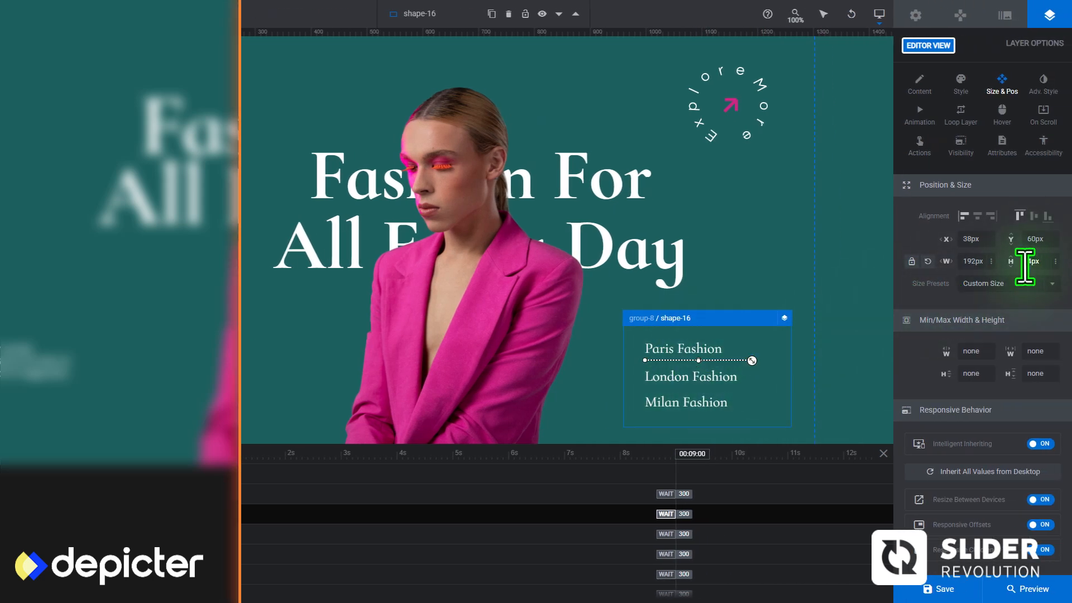
drag(678, 359, 679, 361)
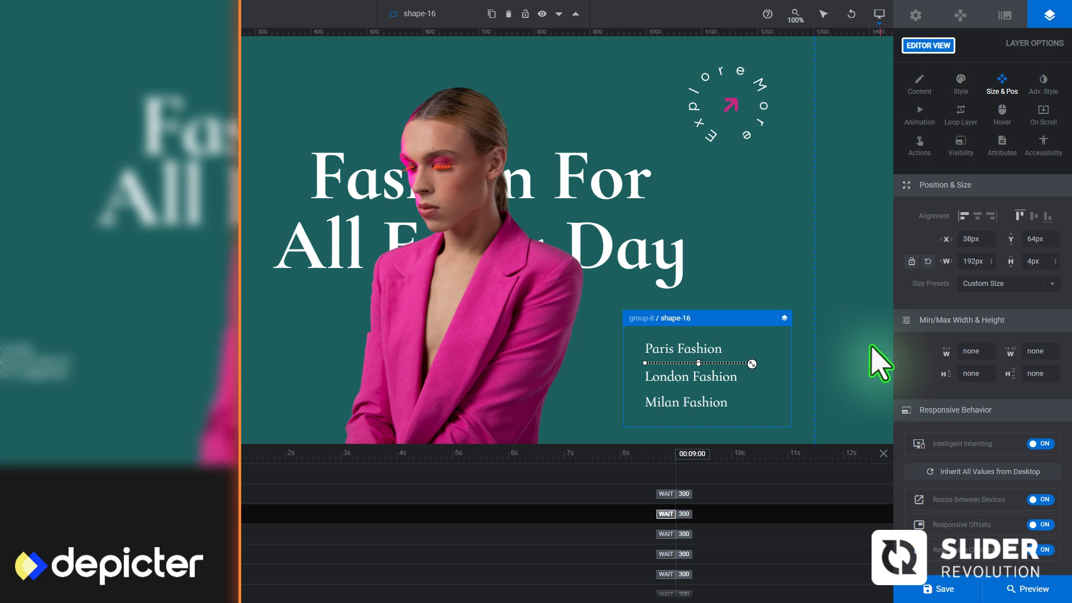
Set the divider shape's background color to a semi-transparent white
click(960, 84)
click(965, 216)
click(720, 326)
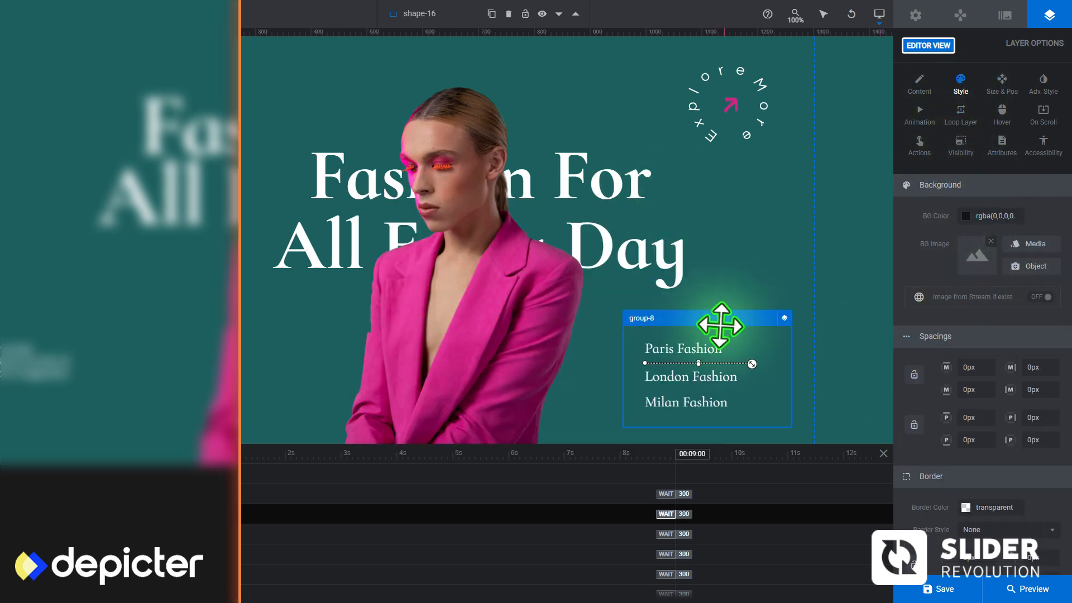
click(965, 216)
drag(546, 226, 510, 212)
click(687, 384)
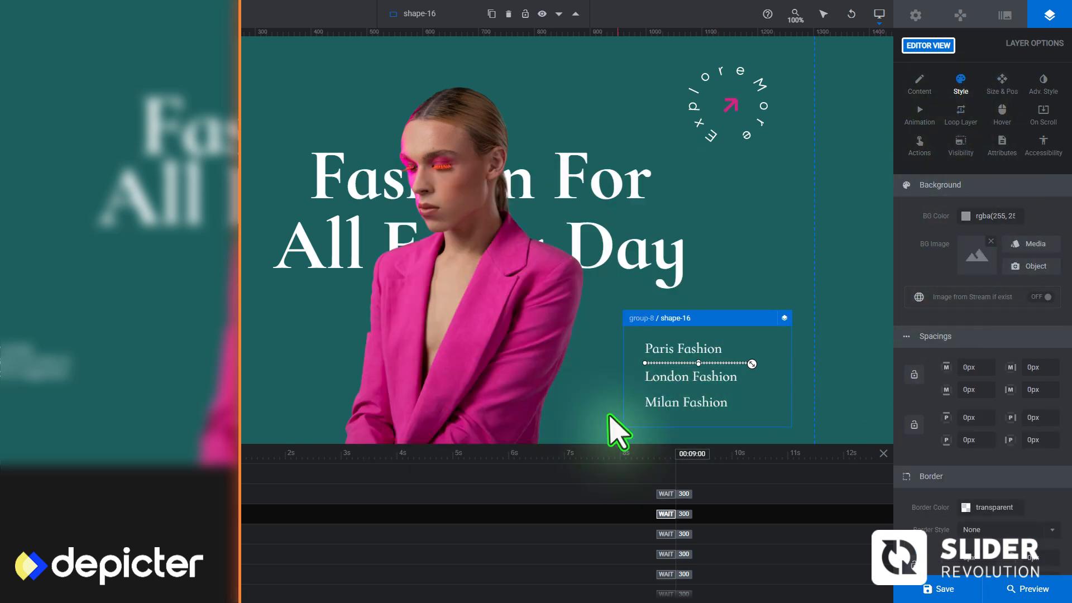
Duplicate the divider shape and place the copy between "London Fashion" and "Milan Fashion"
right_click(672, 362)
click(702, 437)
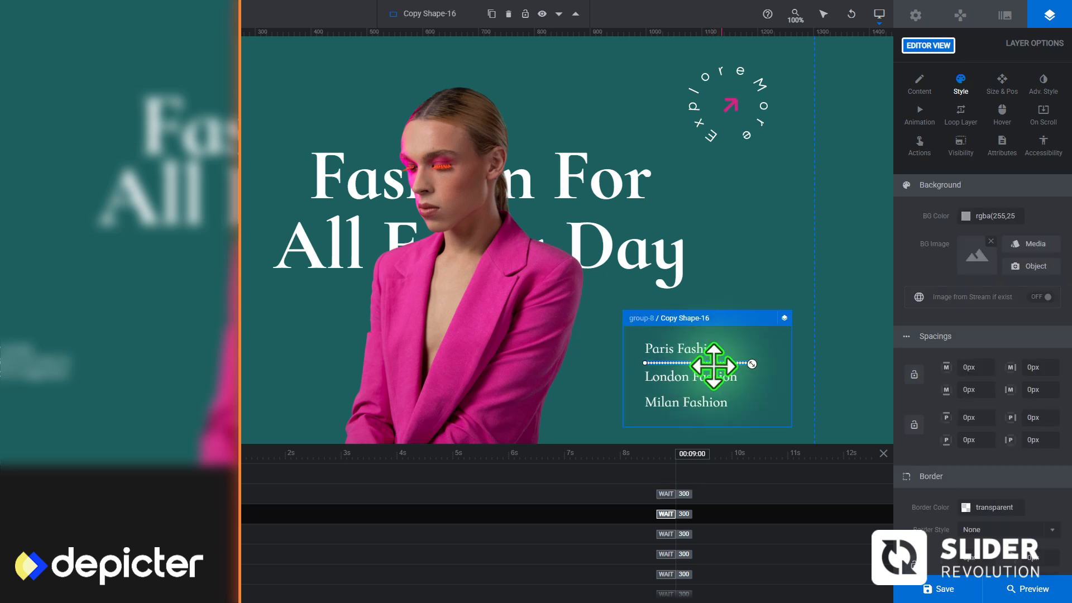
click(745, 364)
click(706, 363)
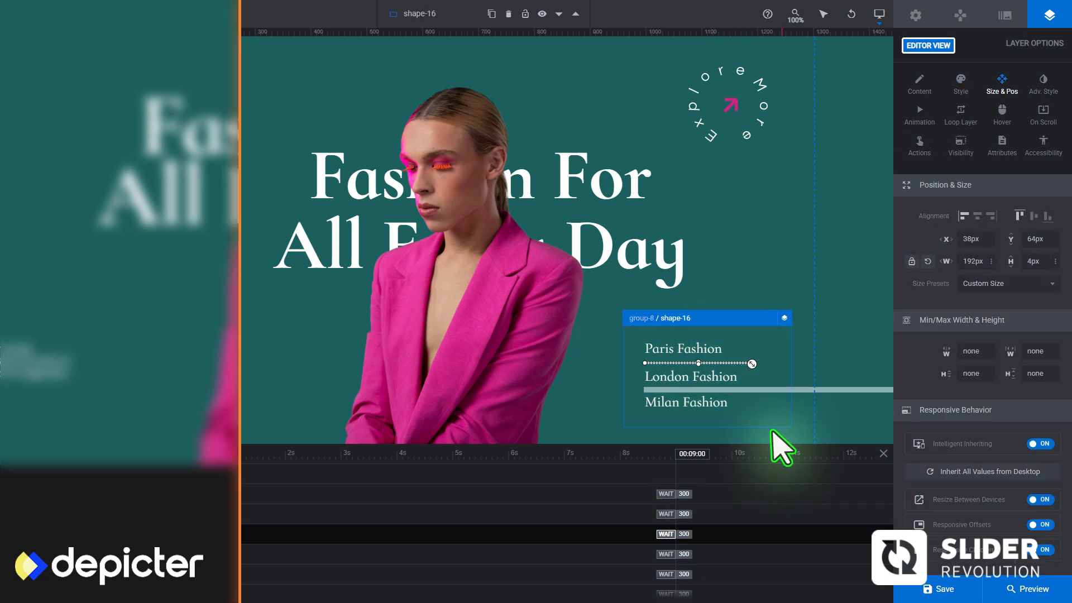
Resize the copied divider to 192 px wide and 4 px high to match the first one
click(762, 390)
click(1036, 262)
text(4)
key(Return)
click(745, 363)
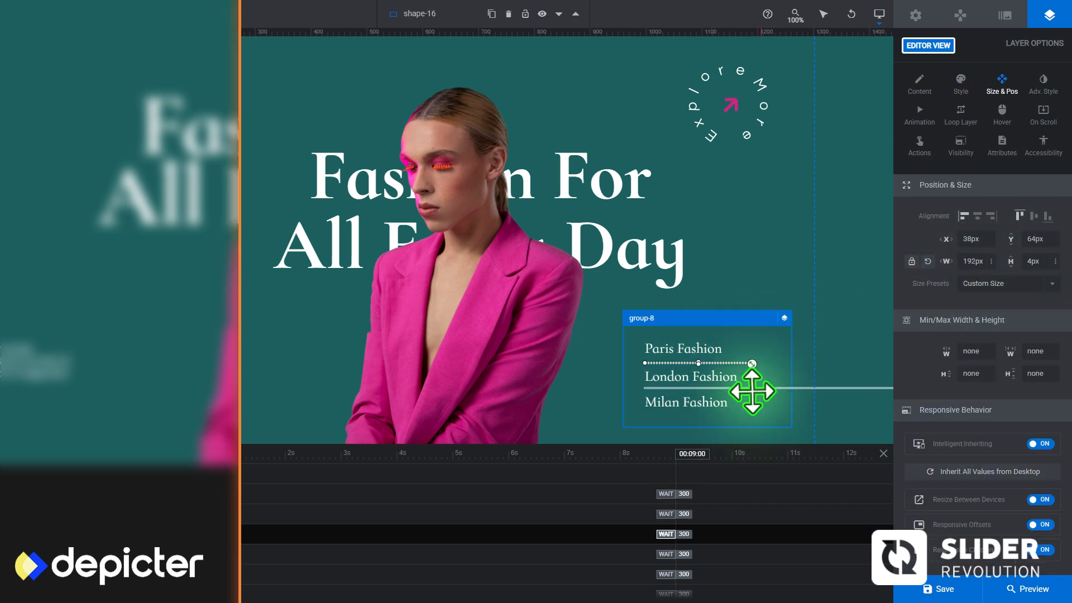
click(754, 389)
click(843, 375)
click(720, 389)
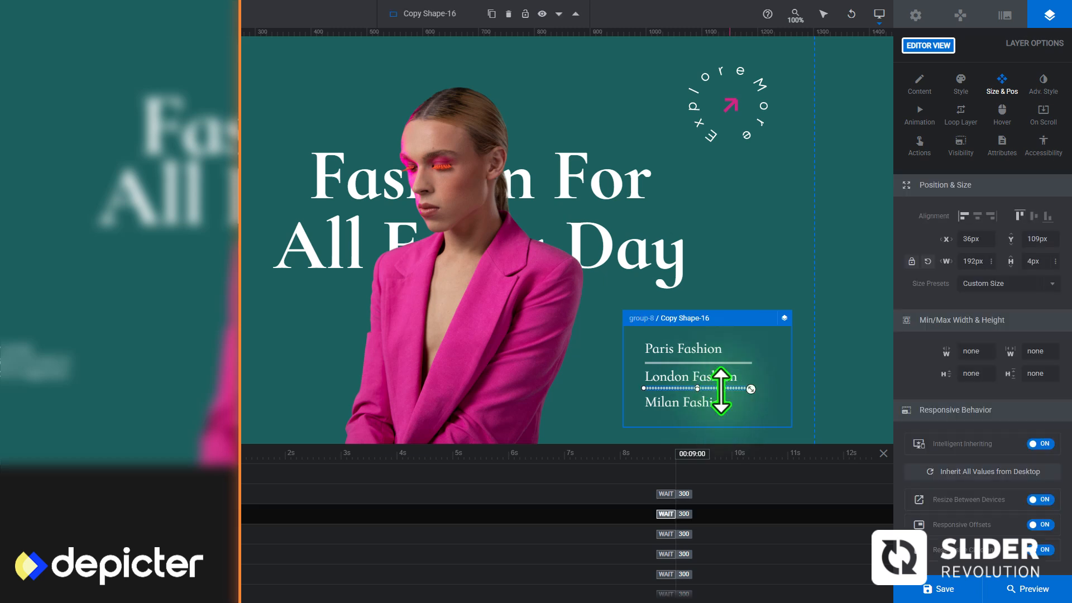
click(828, 393)
click(774, 400)
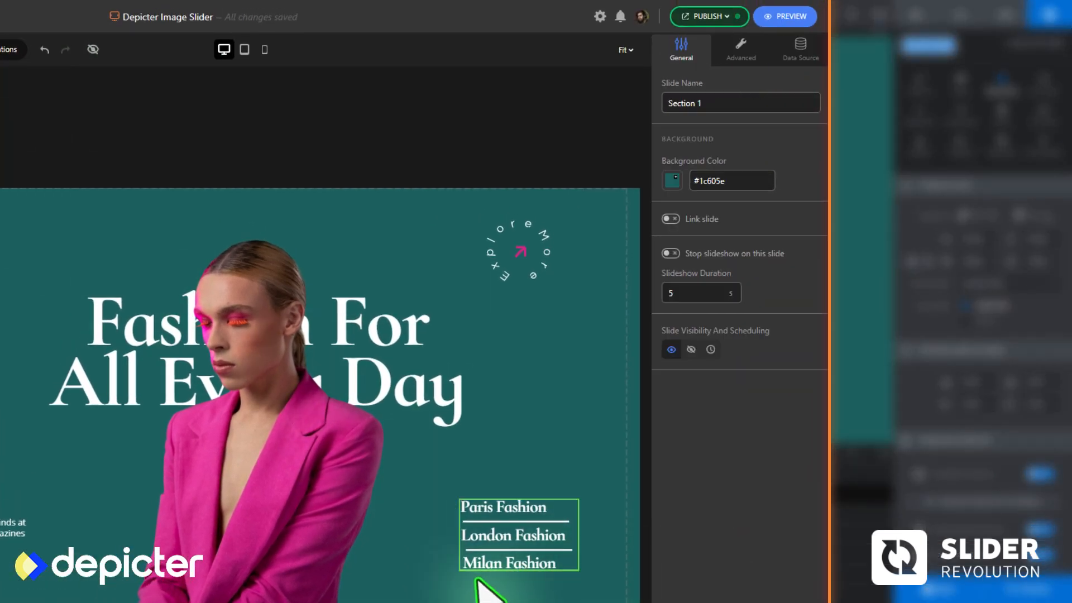
Switch to Depicter and enable a Follow mouse 2D parallax effect on the model photo with Movement X 5% and Movement Y 0%
click(258, 517)
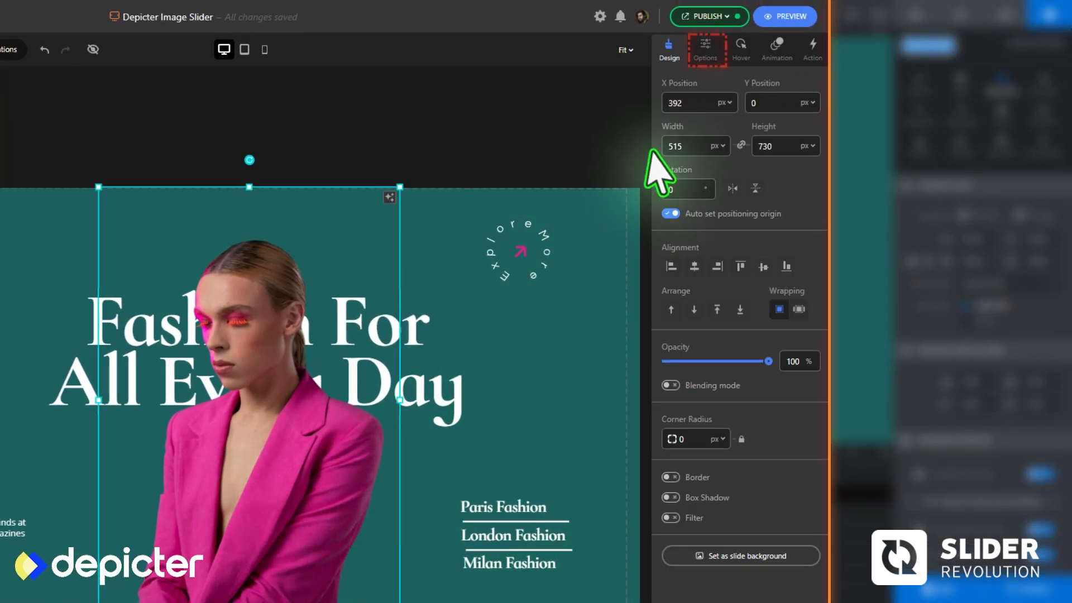
click(705, 49)
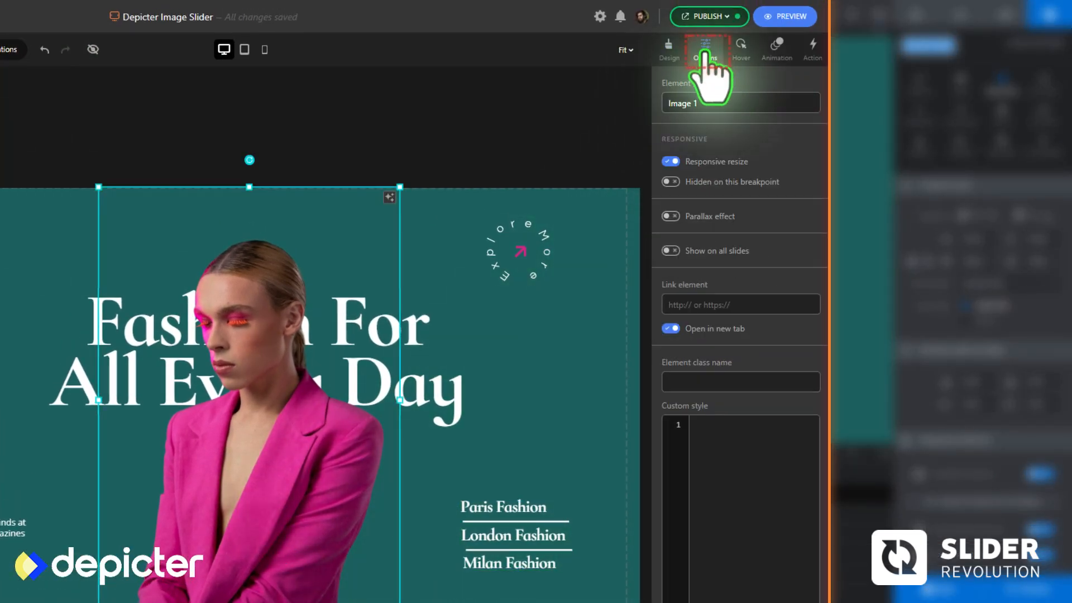
click(670, 216)
click(812, 219)
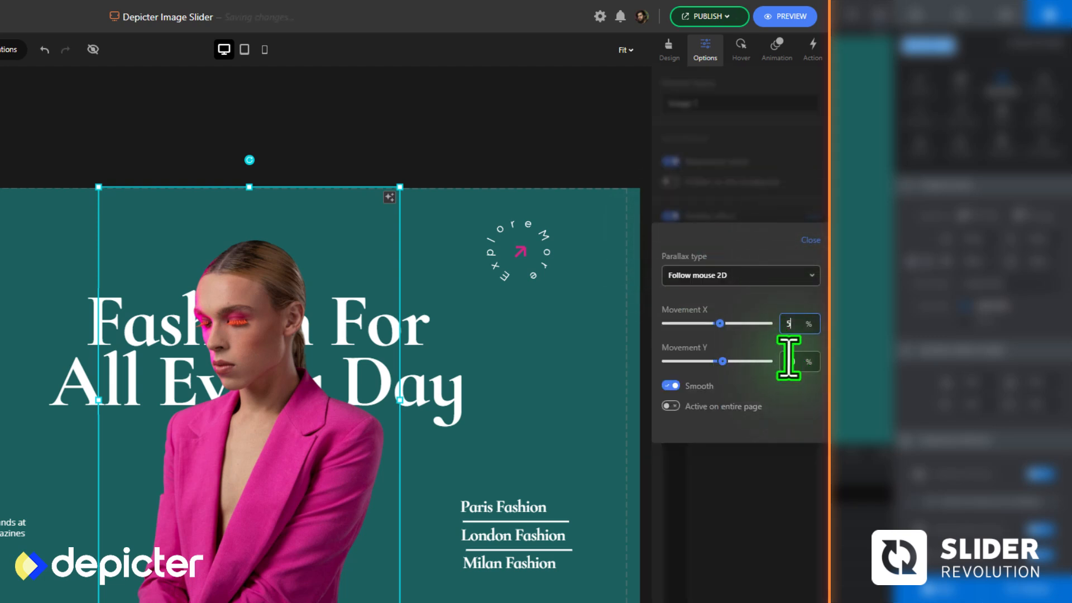
click(801, 240)
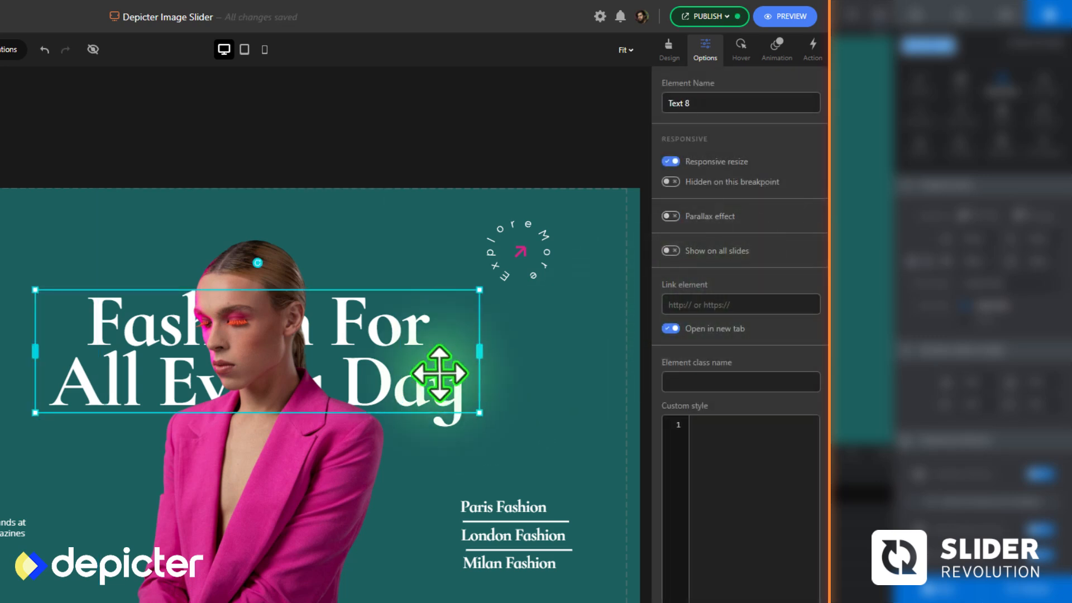
Enable a Follow mouse 2D parallax effect on the heading with Movement X -3% and Movement Y 0%, and preview the slider
click(671, 215)
click(809, 219)
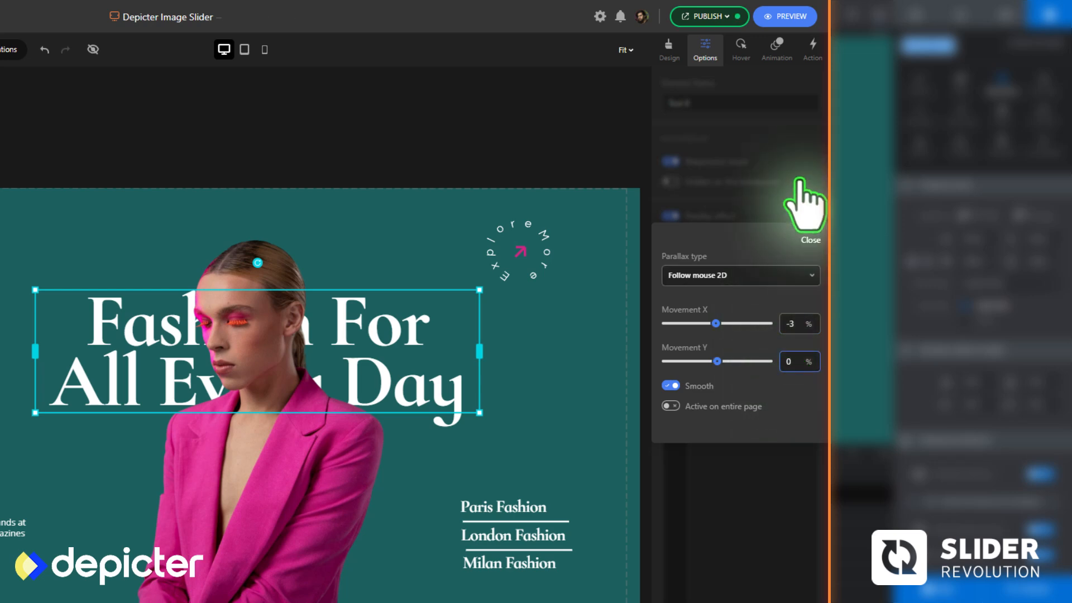
click(804, 237)
click(781, 17)
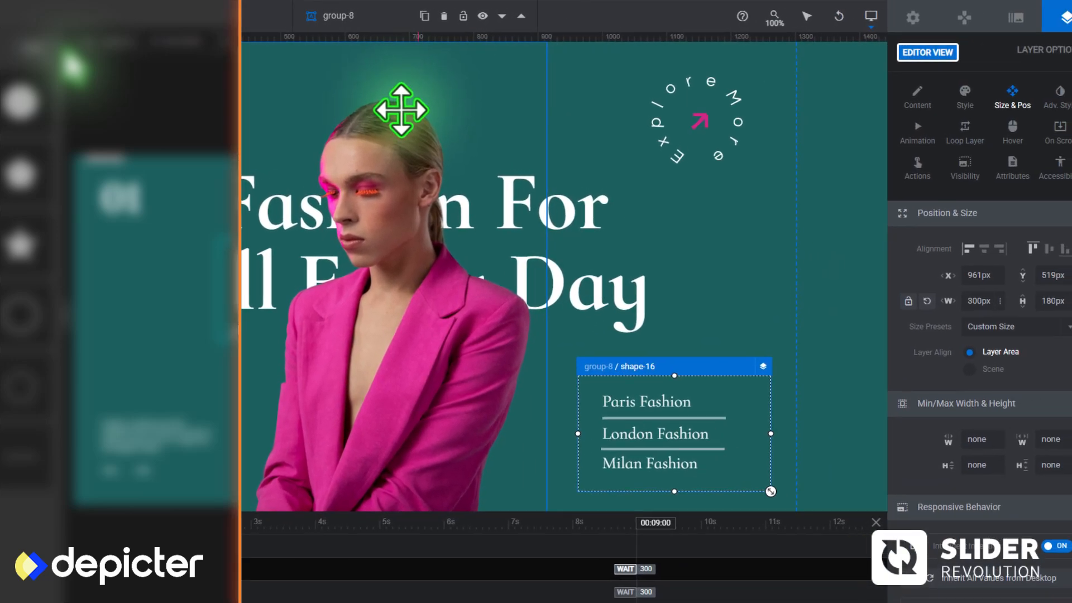
Switch to Slider Revolution and set the module's parallax mouse interaction to trigger on Mouse Move with Mouse Enter Point as origin
click(712, 96)
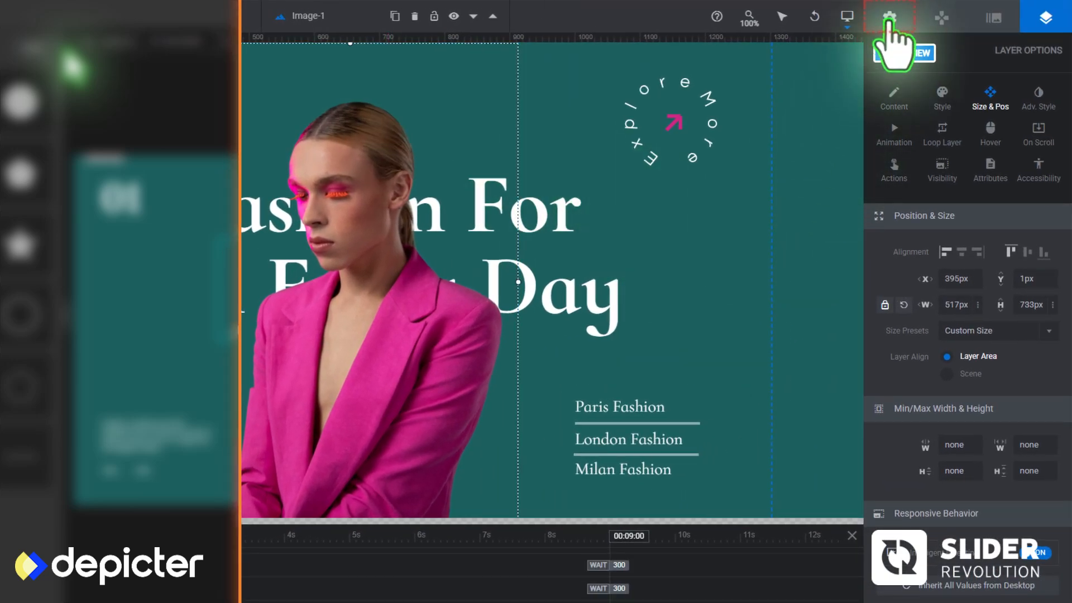
click(889, 20)
click(942, 130)
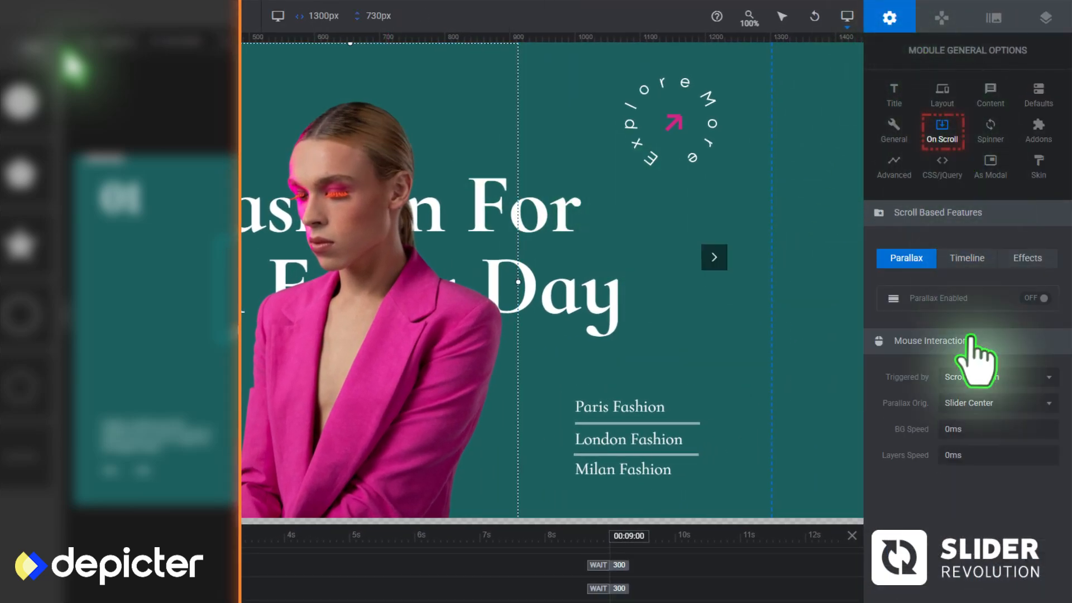
click(973, 377)
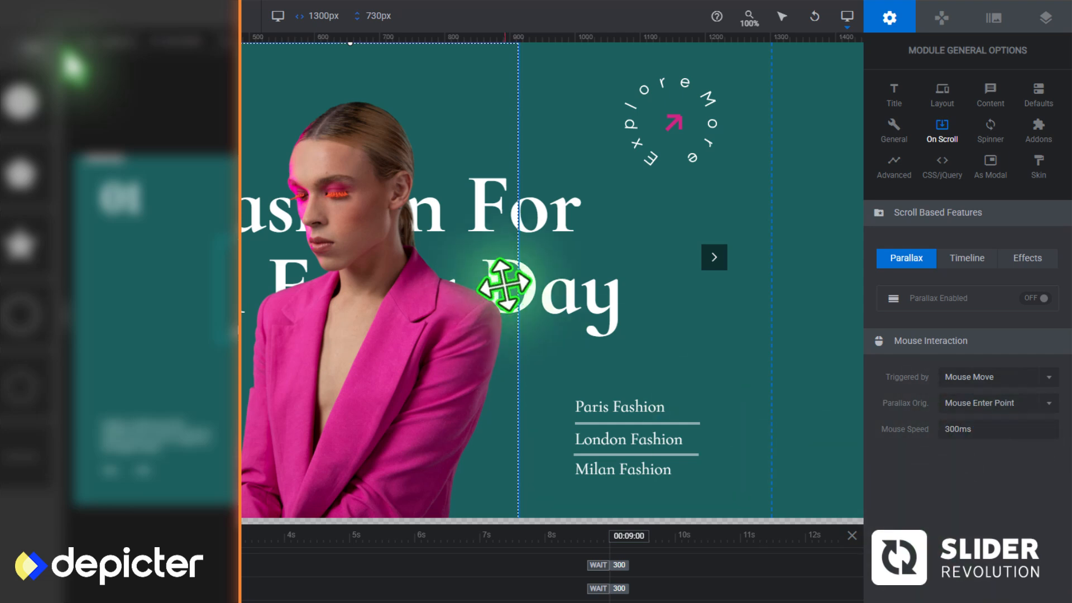
click(420, 366)
click(535, 269)
click(889, 22)
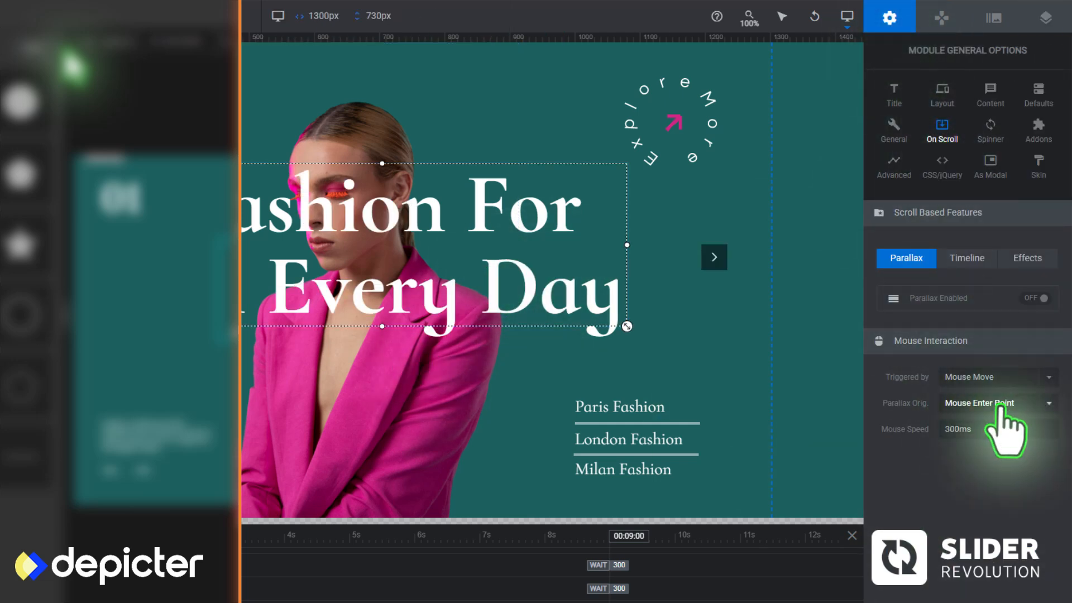
Apply the 1. (5 %) parallax level to the model photo layer
click(997, 19)
click(1042, 19)
click(812, 215)
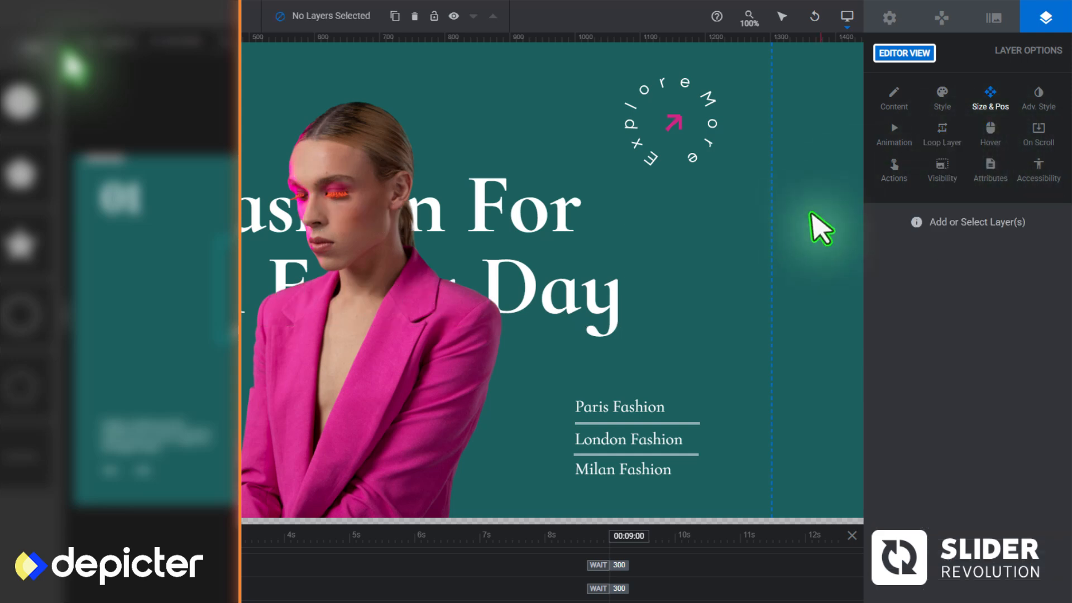
click(433, 407)
click(1035, 137)
click(982, 252)
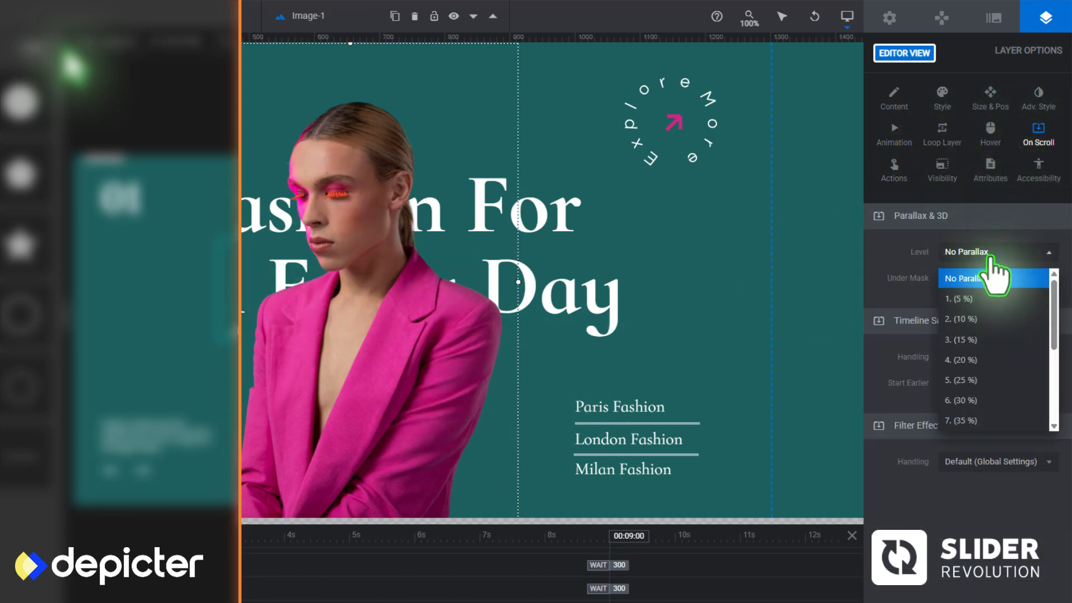
click(979, 301)
Apply the 1. (5 %) parallax level to the heading layer and preview the module
click(581, 268)
click(982, 252)
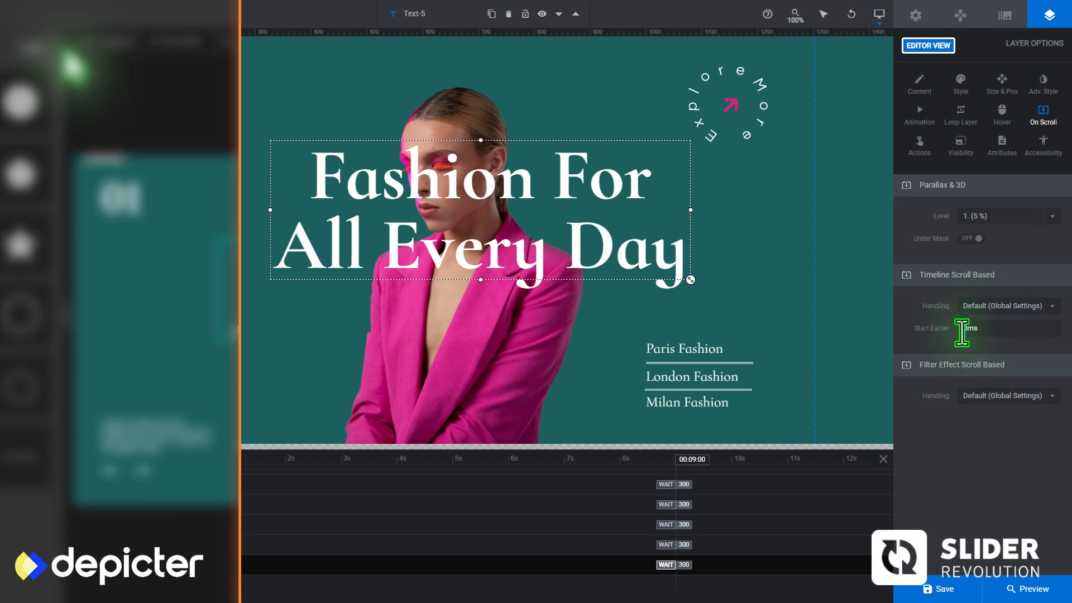
click(1011, 593)
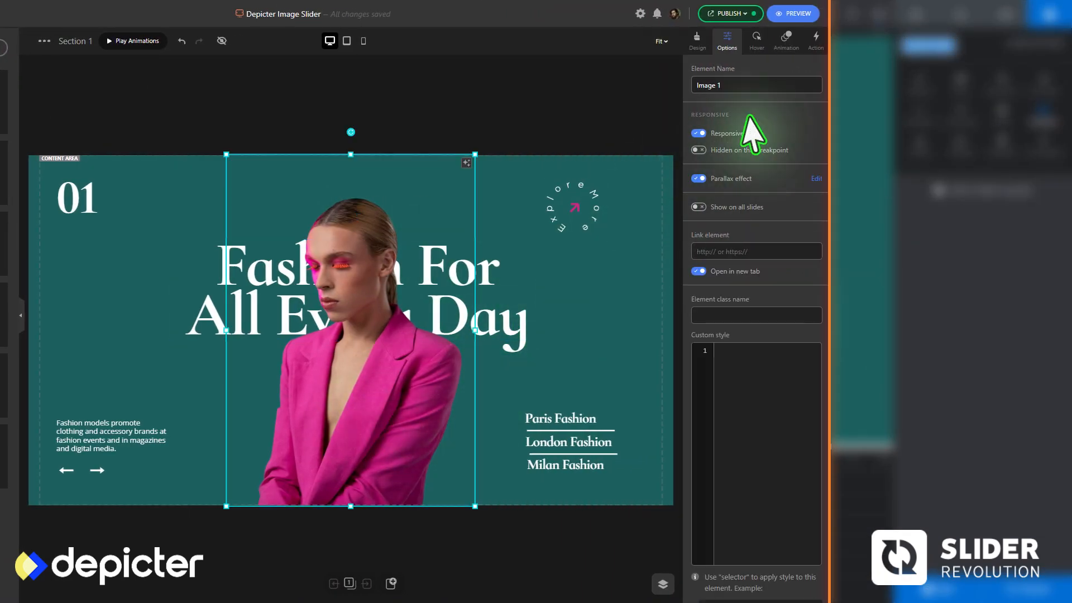
Switch to Depicter, give the model photo the Medium Move from Right entrance animation and toggle its Fade animation option
click(786, 42)
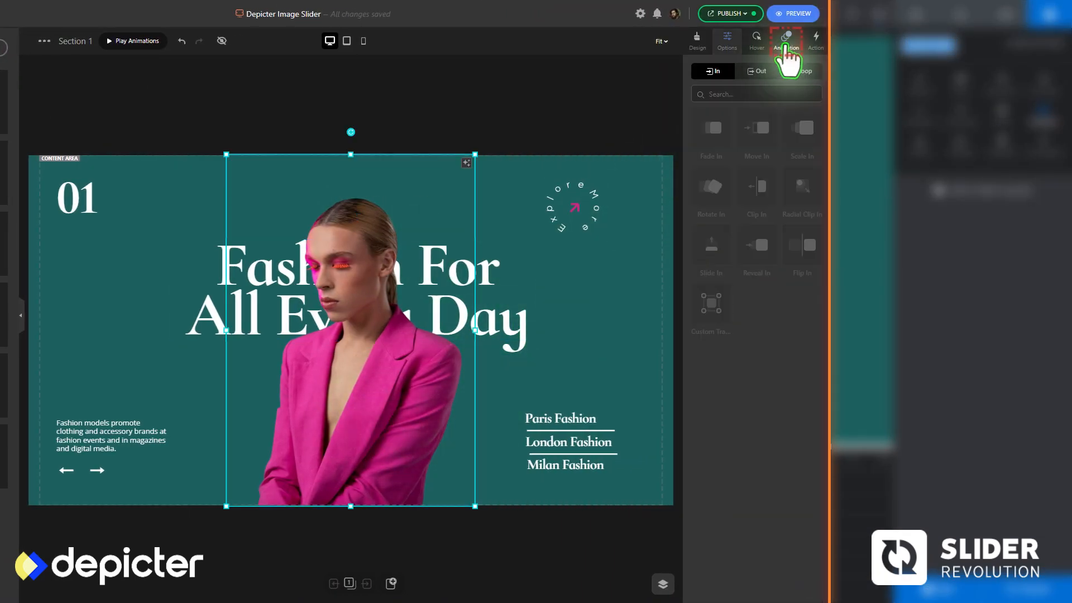
click(750, 140)
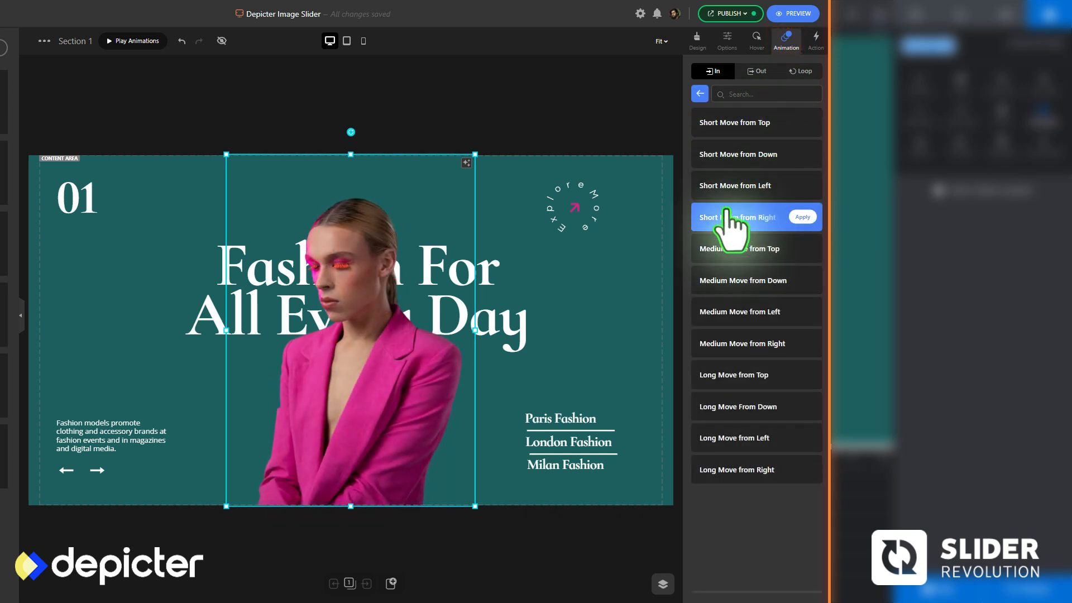
click(726, 342)
click(698, 194)
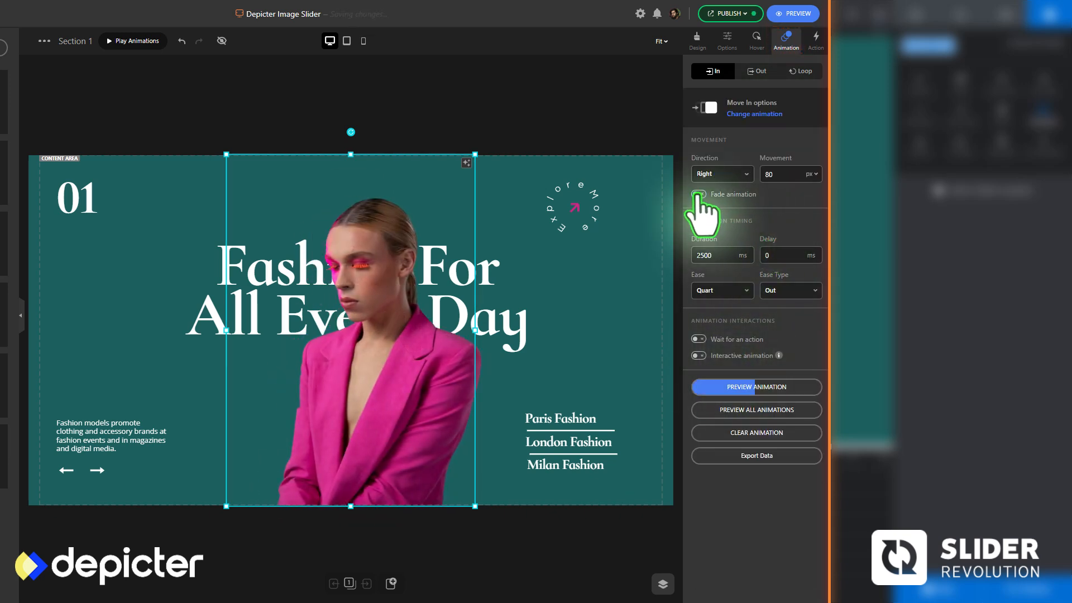
Choose Move In as the heading's entrance animation and Rotate In for the circular Explore More badge
click(537, 313)
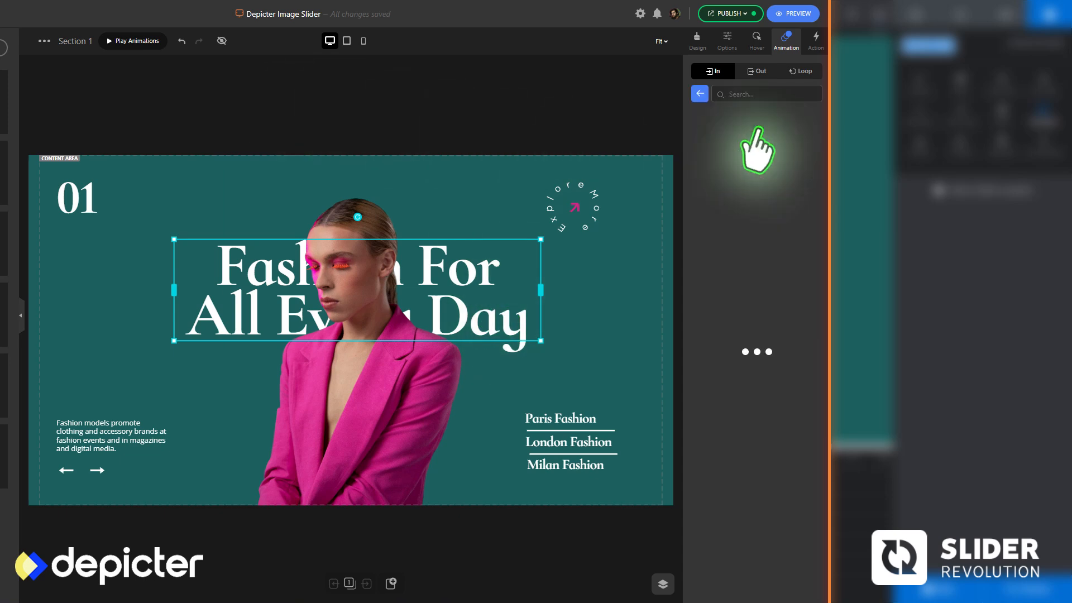
click(597, 206)
click(711, 186)
Give the 01 number text a Short Move from Right entrance animation
click(94, 204)
click(756, 128)
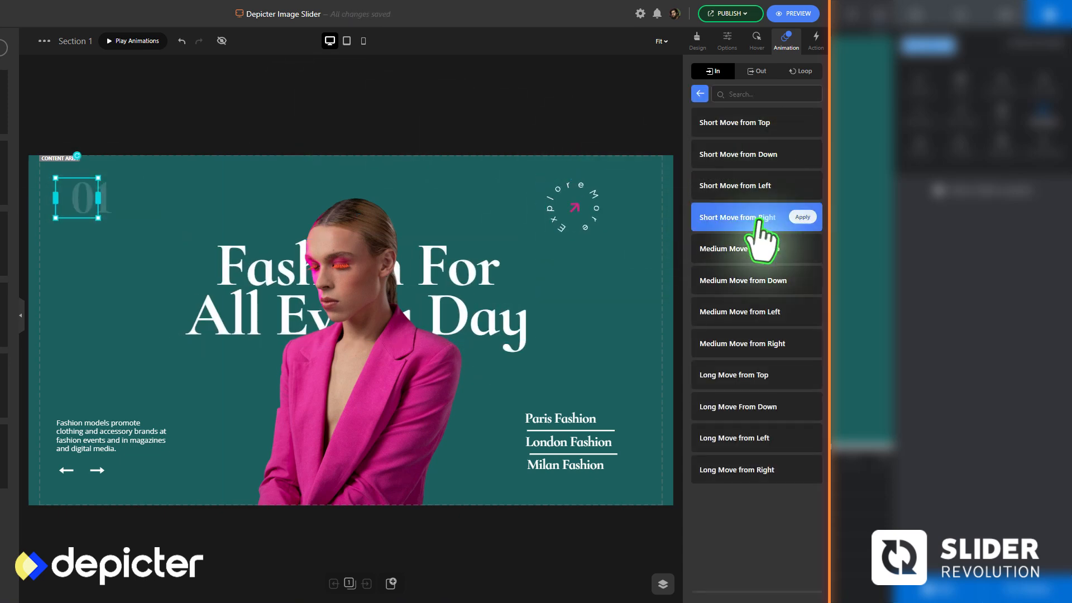
click(760, 218)
Compare Clip In and Reveal In presets on the city text group, and apply a Slide In from the bottom with 600 ms delay
click(621, 416)
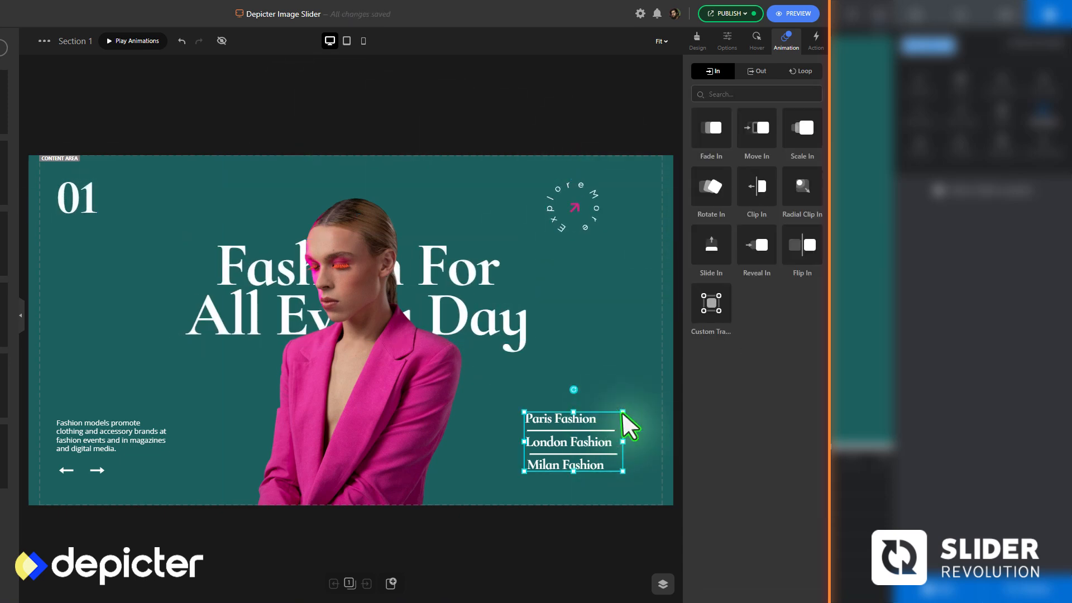
click(748, 190)
click(699, 94)
click(748, 241)
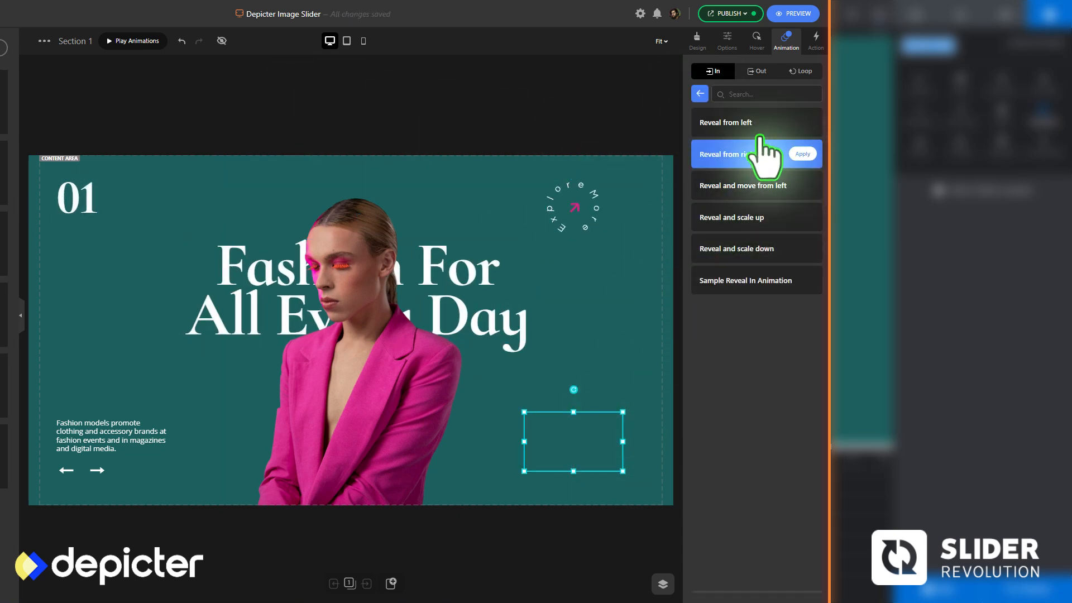
click(700, 94)
click(708, 241)
click(760, 255)
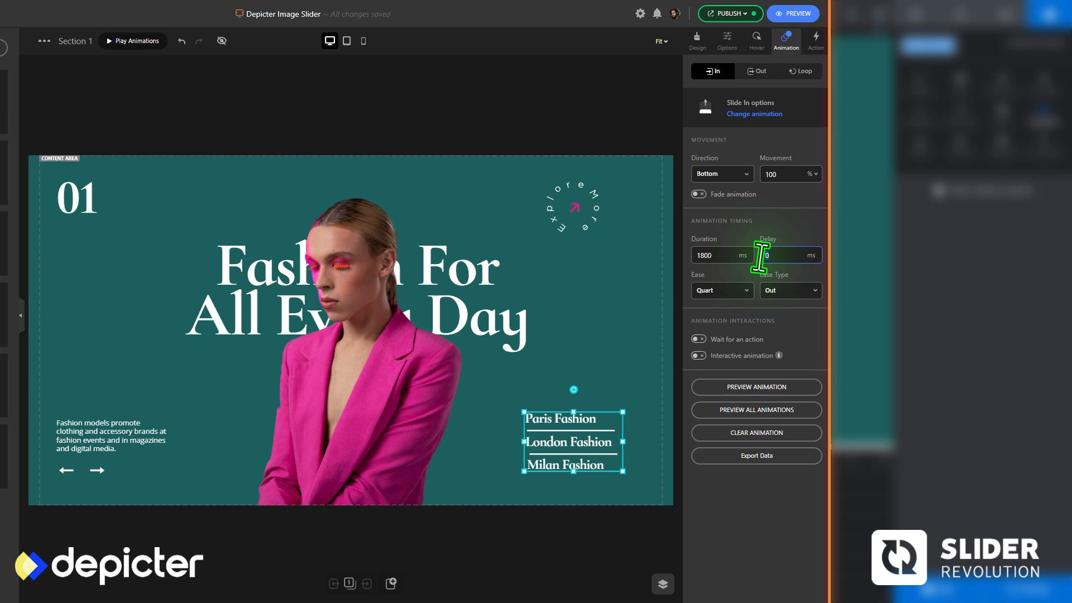
Set a 600 ms delay on the slide-in animations of the arrows and description paragraph, and play all section animations
click(98, 471)
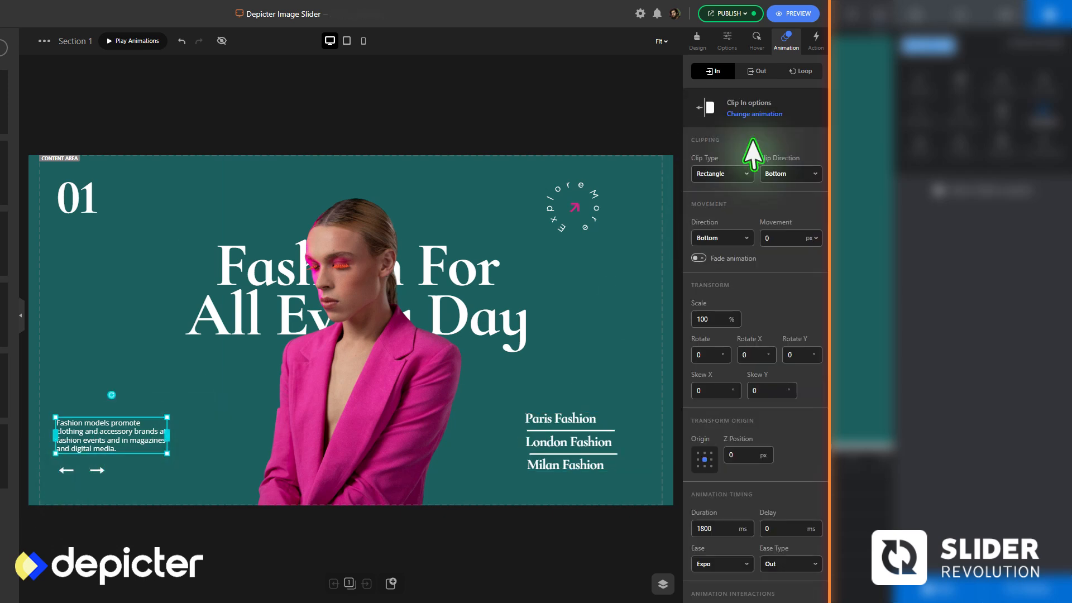
click(760, 255)
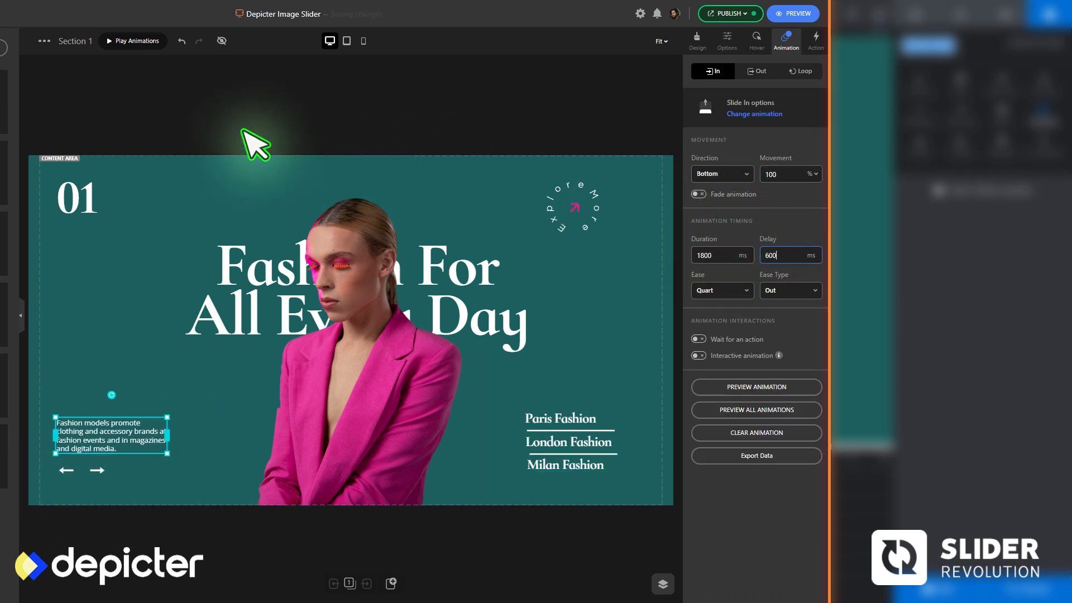
click(121, 74)
click(132, 41)
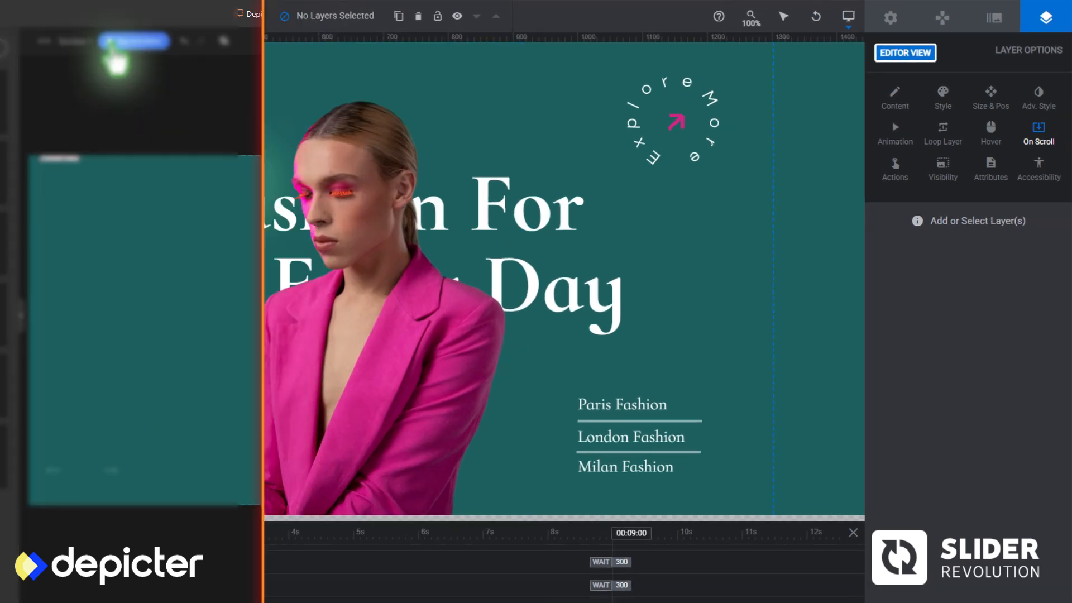
Switch to Slider Revolution and apply a Slide Transitions preset as the model photo's In animation
click(470, 441)
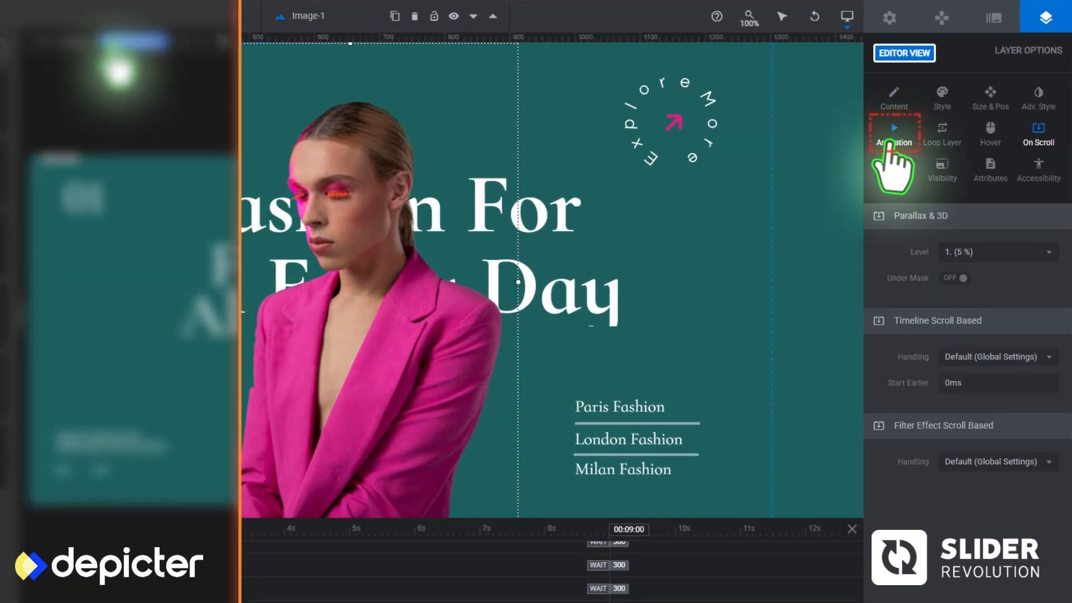
click(894, 134)
click(900, 249)
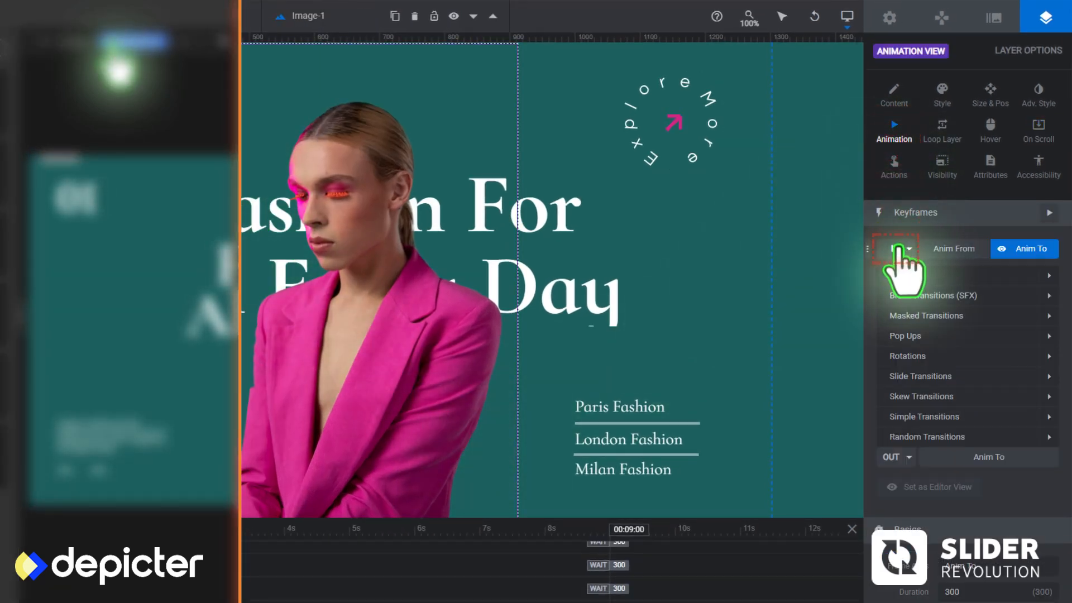
click(1030, 376)
click(985, 458)
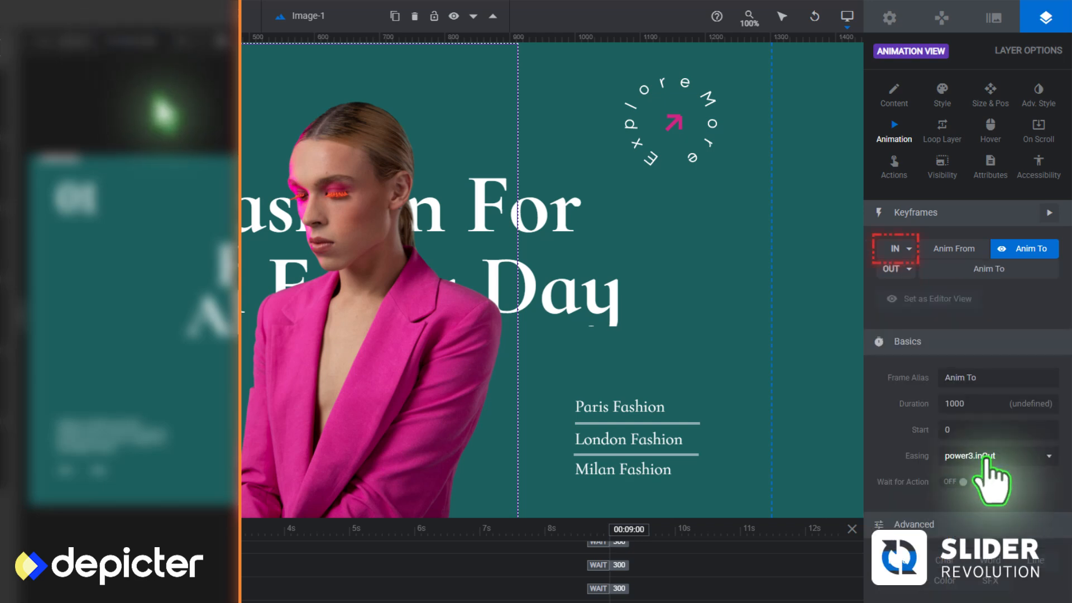
Apply a Slide Transitions preset as the In animation of the heading and the 01 number text
click(464, 282)
click(900, 249)
click(939, 477)
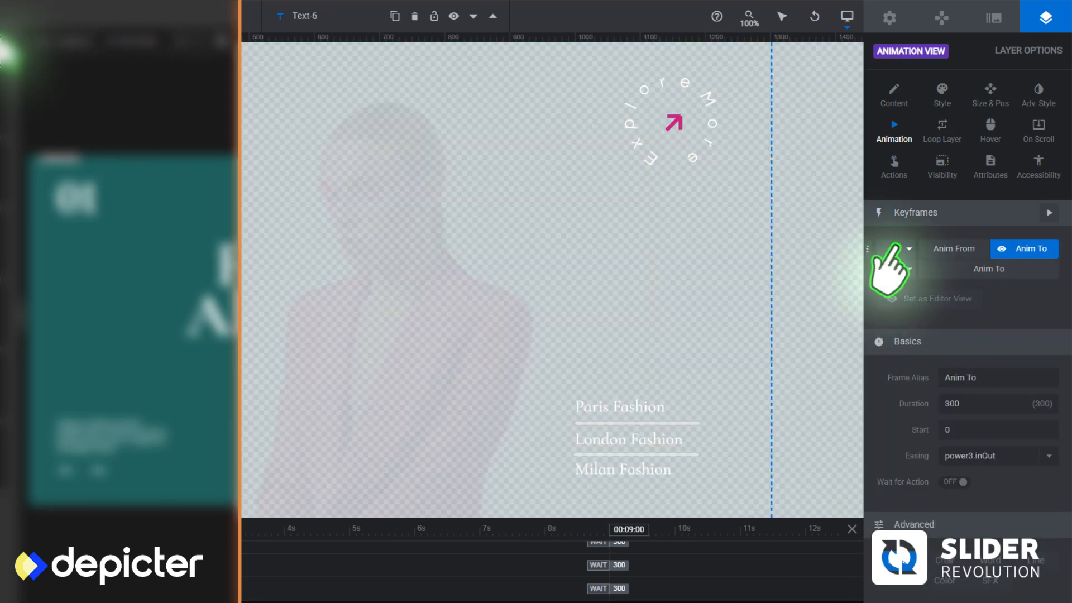
click(896, 246)
click(939, 477)
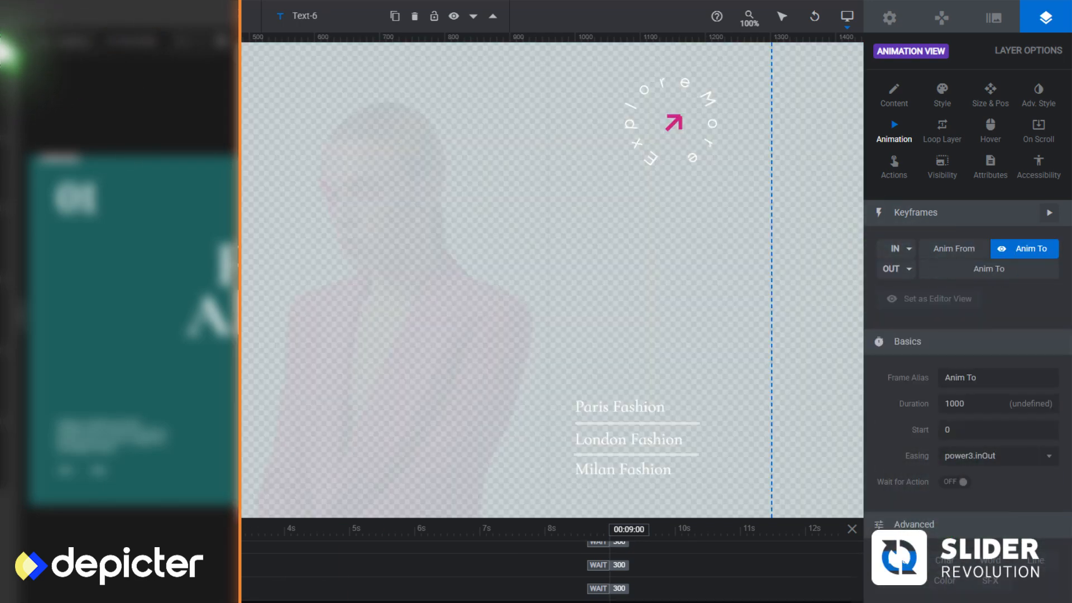
Browse the Rotations presets for the circular Explore More badge and set its Anim To rotation to 45deg
click(674, 122)
click(896, 249)
click(916, 356)
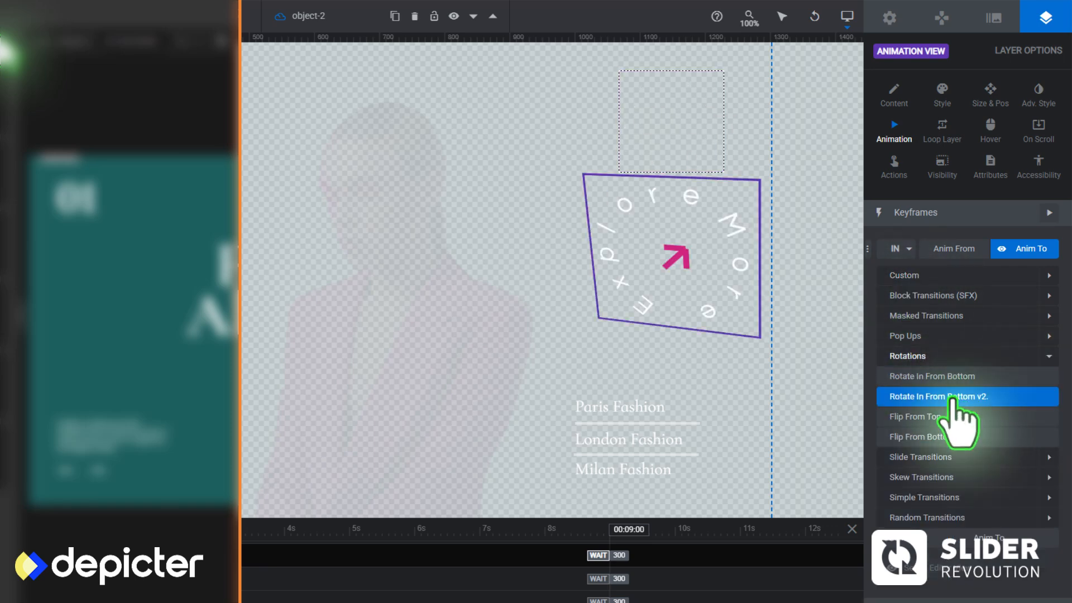
scroll(880, 430, down, 8)
scroll(881, 430, down, 2)
click(952, 457)
text(45)
click(904, 471)
scroll(904, 471, up, 8)
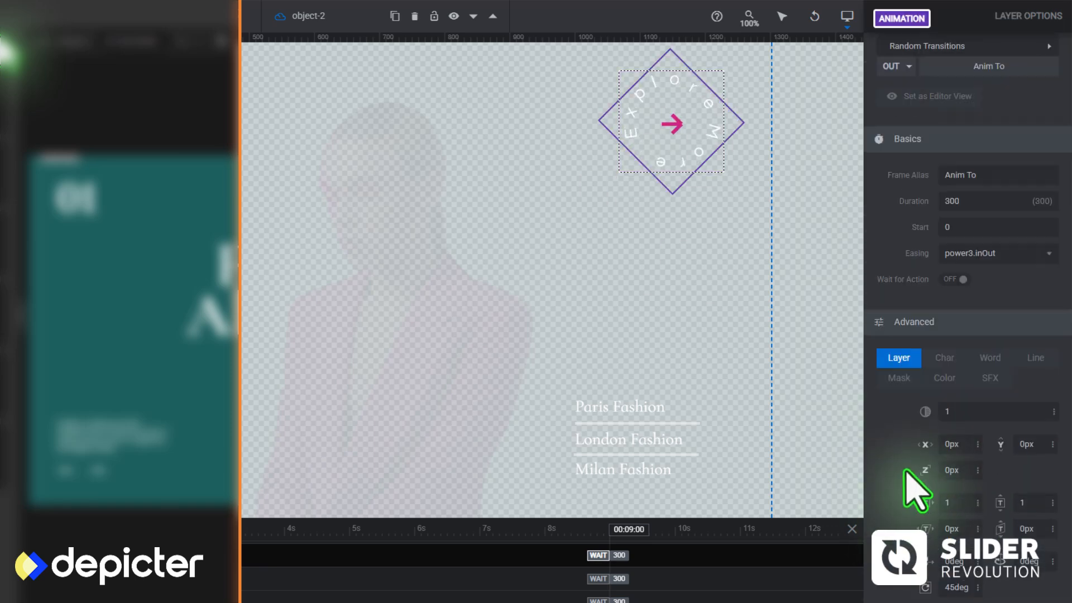
Set the Explore More badge's In animation duration to 1100 ms
scroll(1012, 274, down, 1)
click(966, 525)
text(1100)
scroll(459, 512, up, 3)
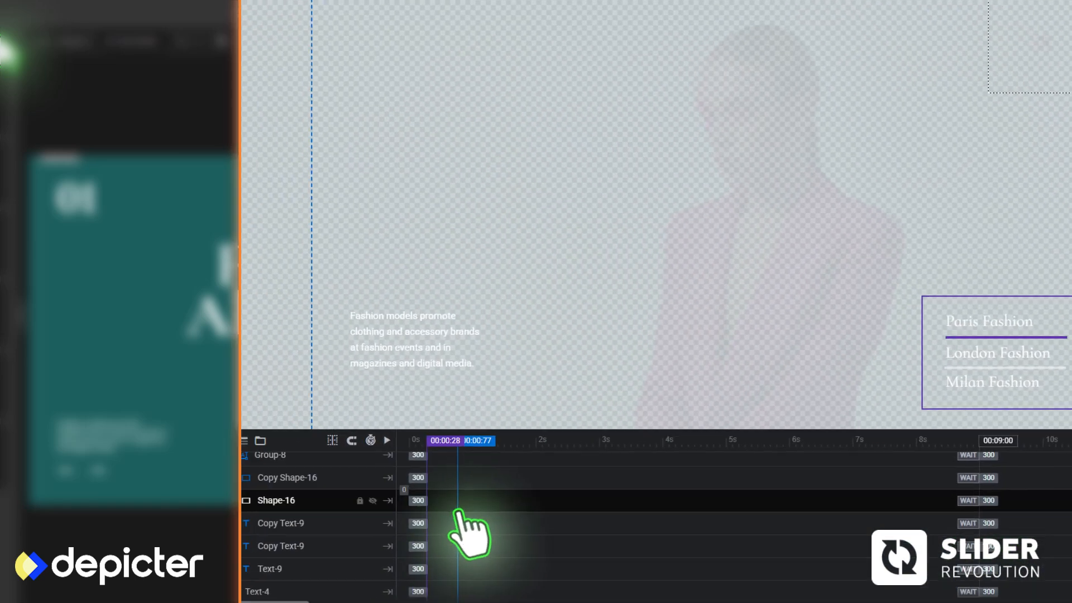
Stagger the entrance starts of the badge, description, 01 text (350 ms) and heading on the timeline, and play the animation
scroll(480, 510, down, 2)
scroll(471, 505, up, 1)
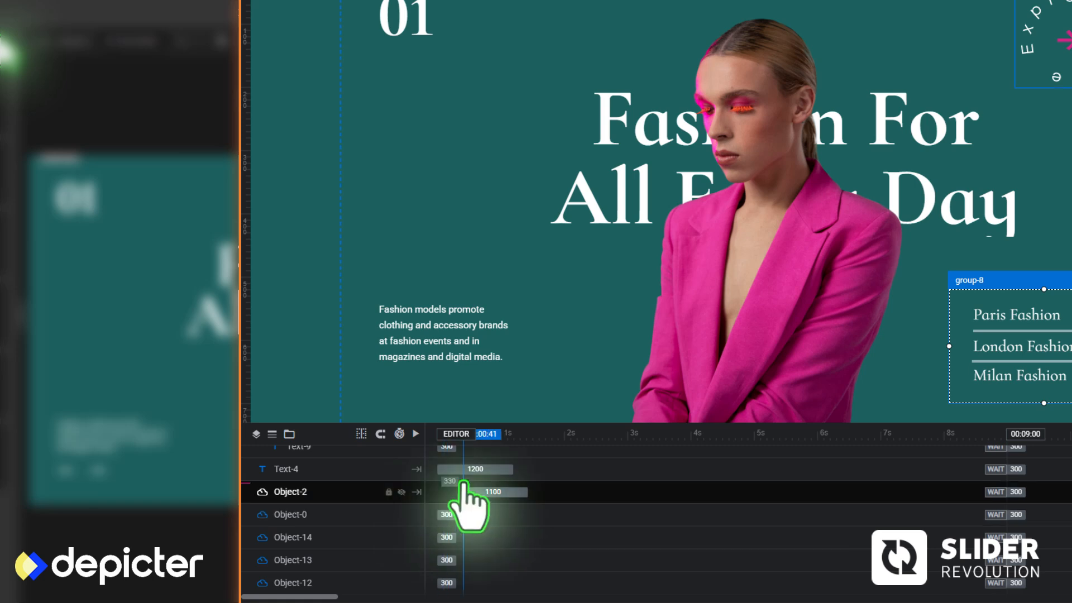
click(463, 470)
scroll(483, 486, down, 6)
click(485, 514)
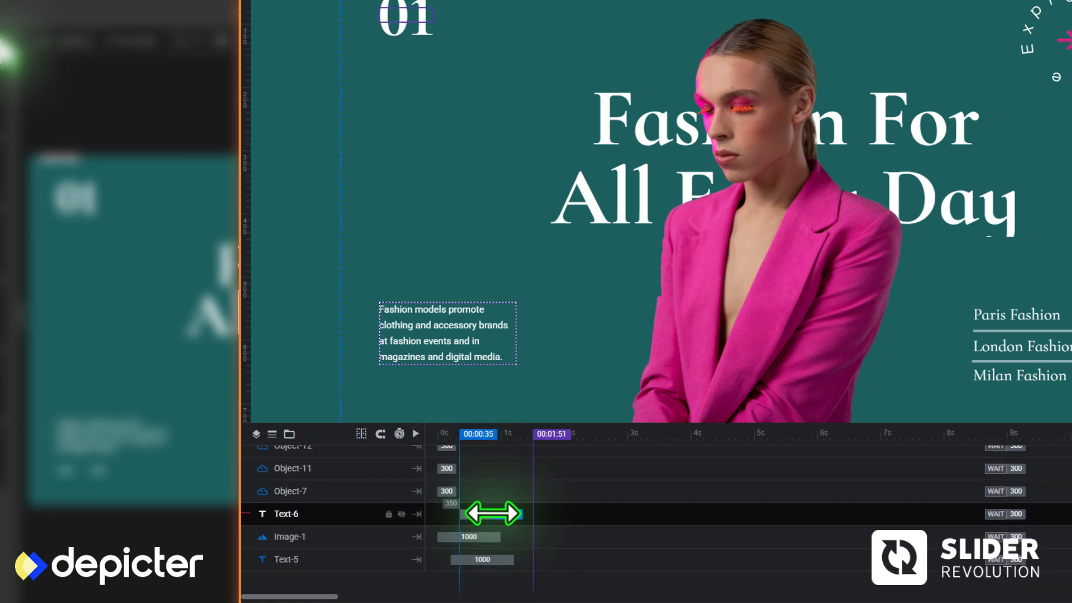
click(509, 559)
click(454, 434)
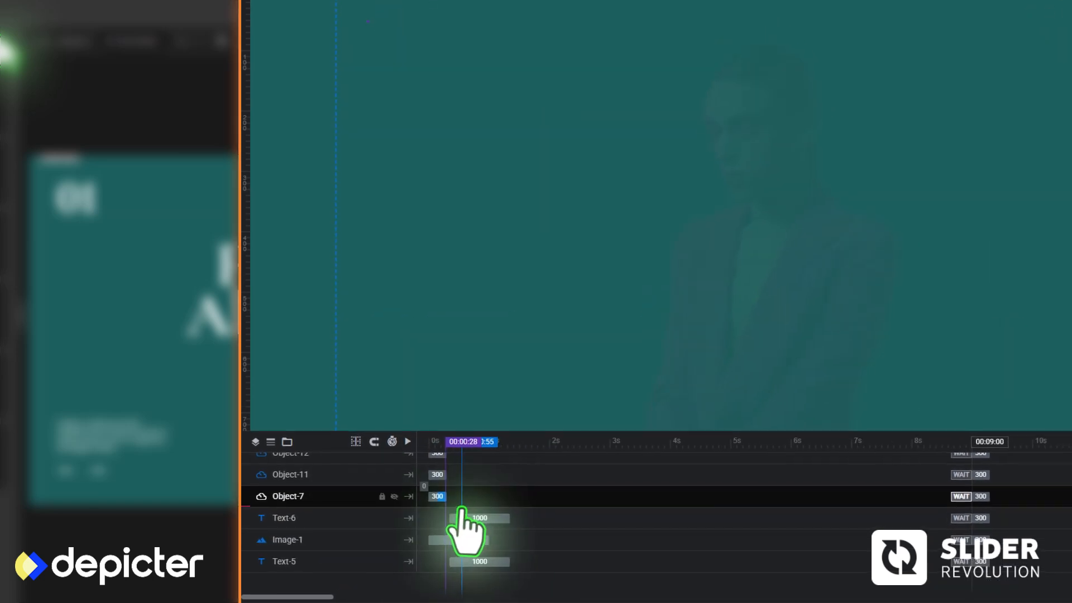
scroll(464, 502, up, 8)
click(416, 433)
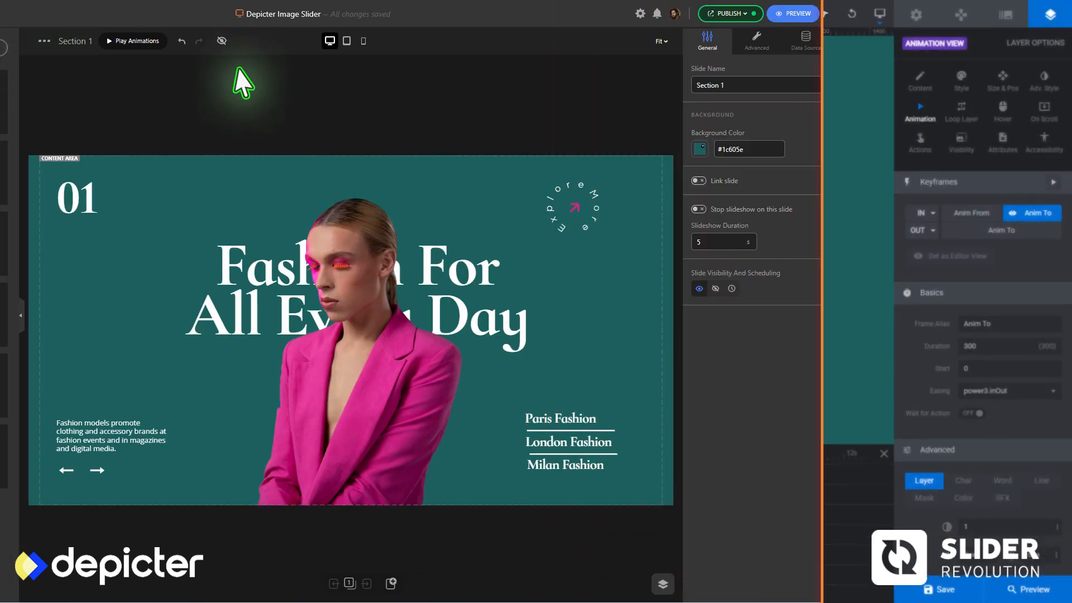
click(346, 42)
click(648, 463)
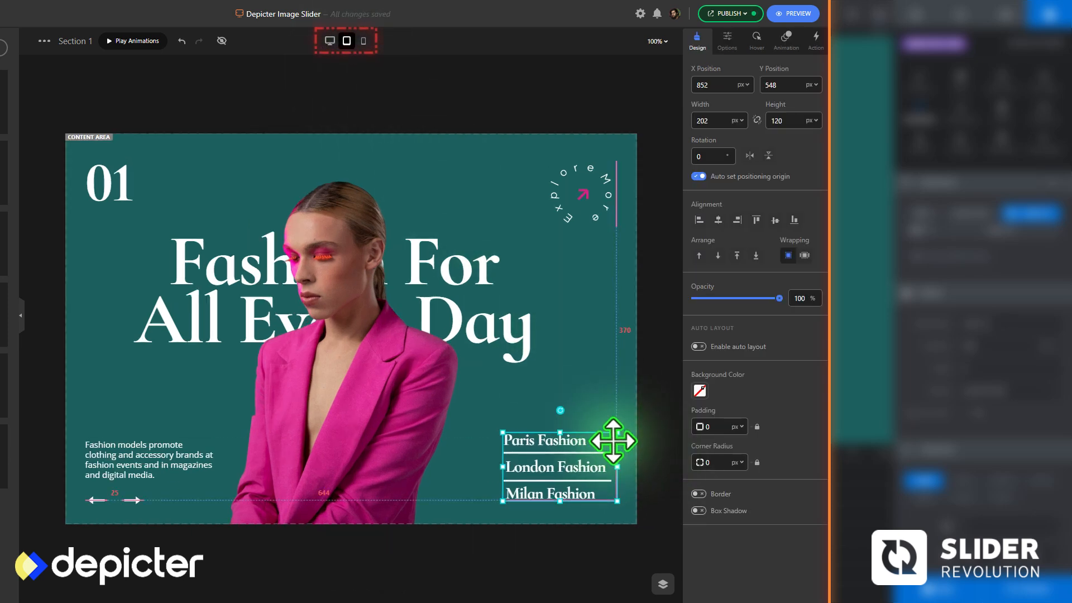
Open the mobile layout, scale the model photo down to 238 × 340 px and centre it at the slide's lower edge
click(363, 42)
click(386, 324)
drag(446, 226, 363, 344)
drag(299, 392, 353, 390)
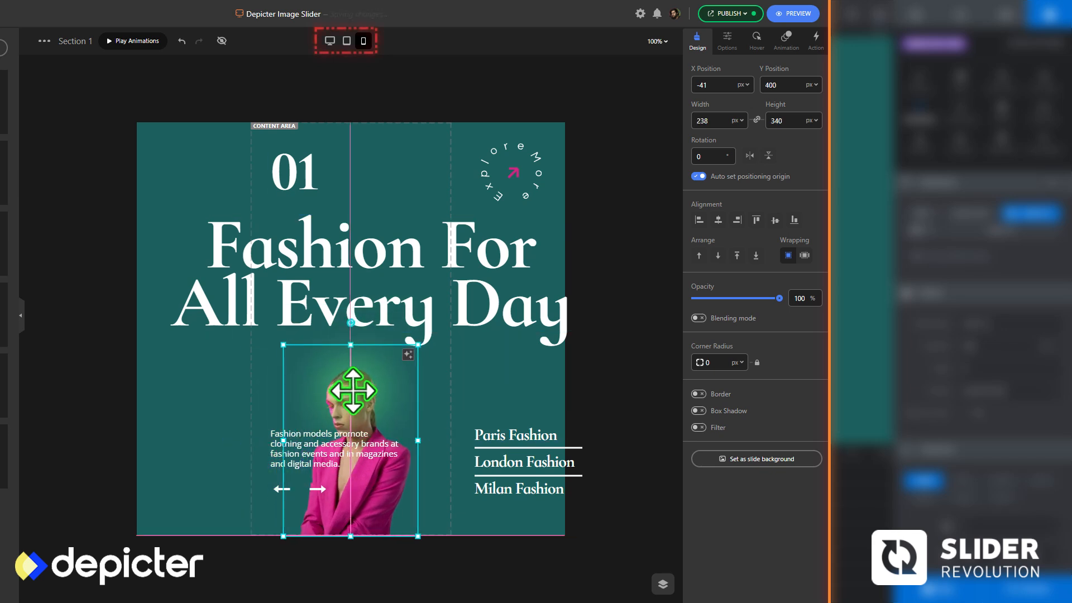
Move the 01 text up, set the heading's font size to 45 px and centre the heading behind the model's head
drag(293, 177, 293, 167)
text(45)
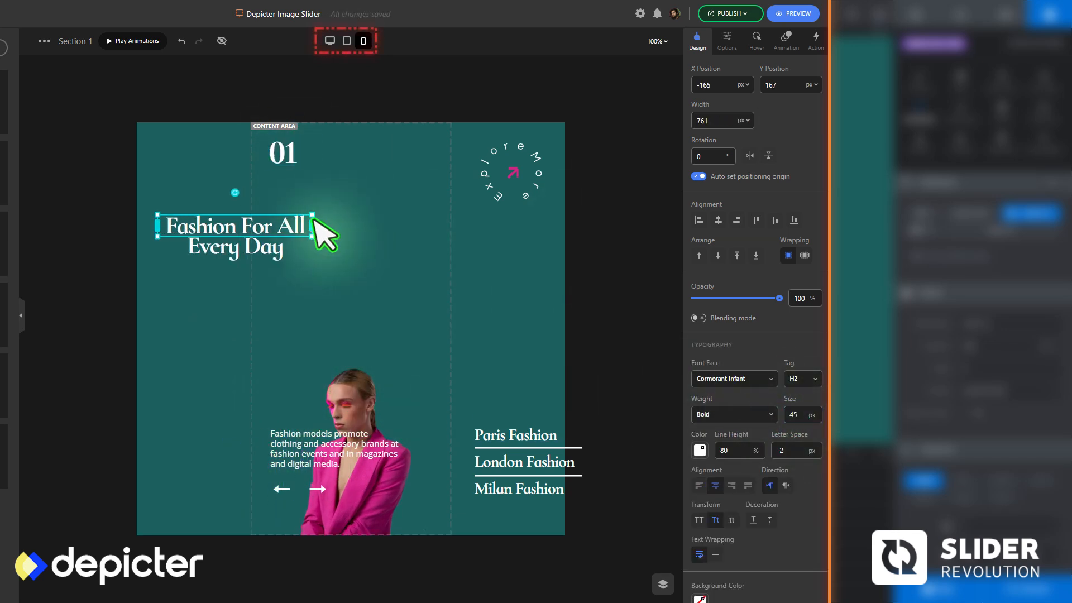
drag(318, 232, 324, 388)
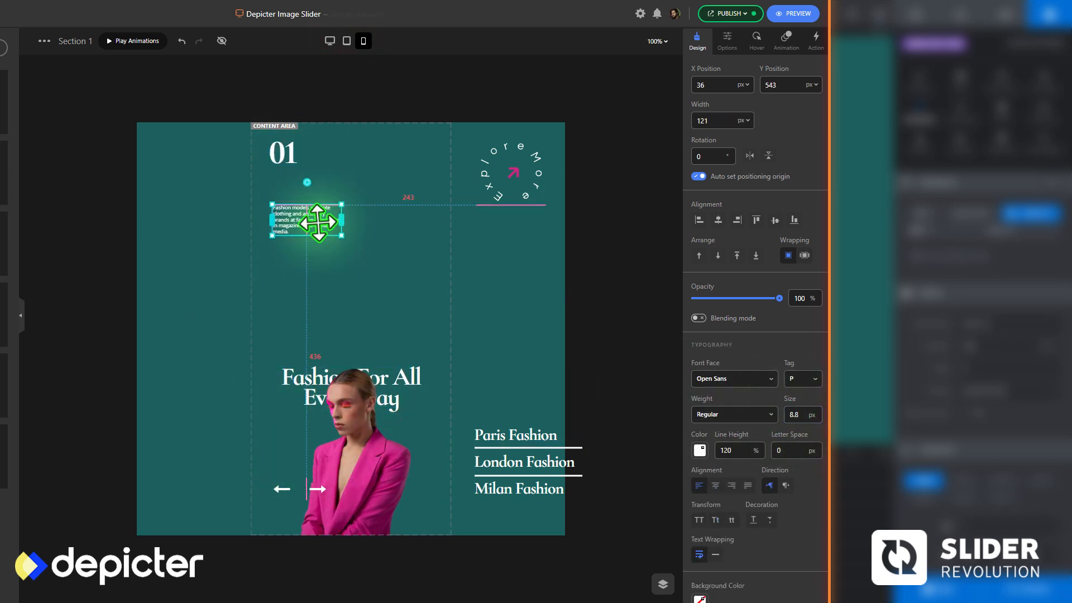
Arrange the mobile layout with the arrows above the heading, the badge beside the model and the city group below the description
click(282, 489)
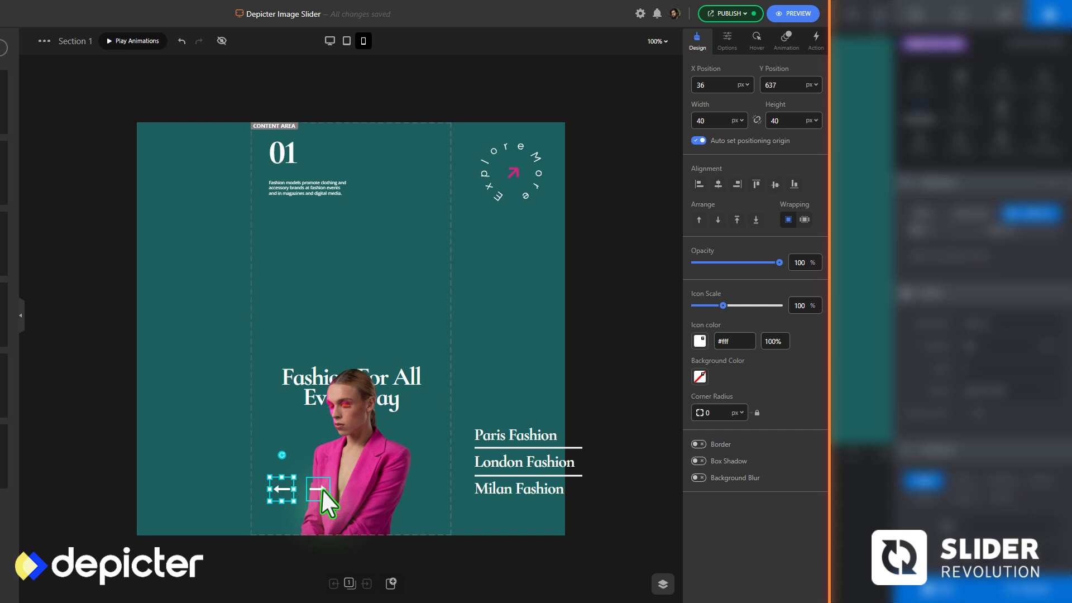
click(498, 187)
drag(580, 472, 407, 271)
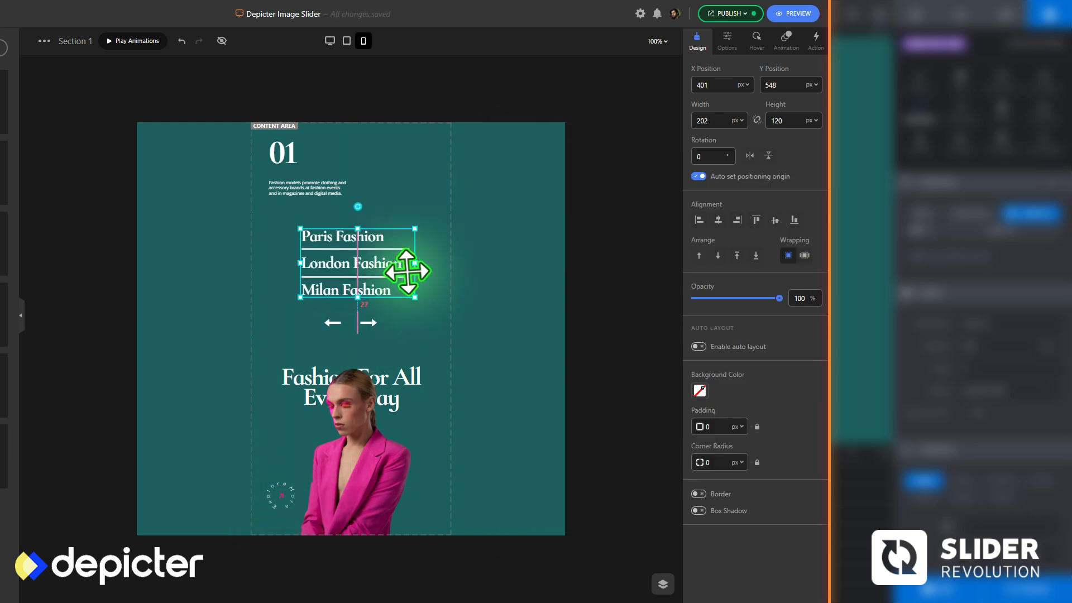
Centre-align the three city texts at a font size of 25 px and play the section animations
double_click(363, 294)
shift+click(364, 268)
shift+click(364, 243)
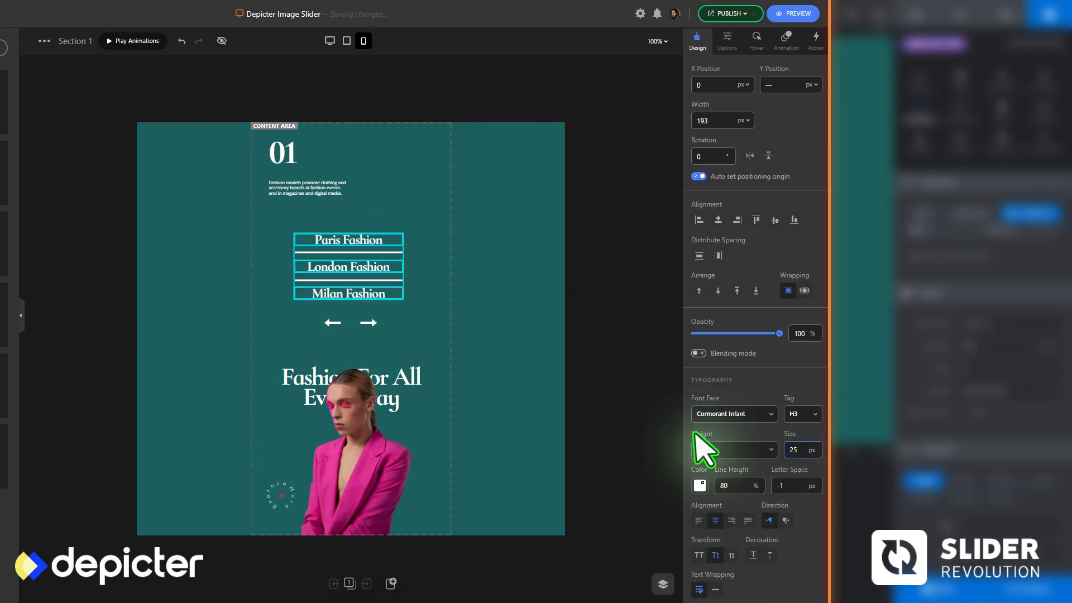
click(115, 42)
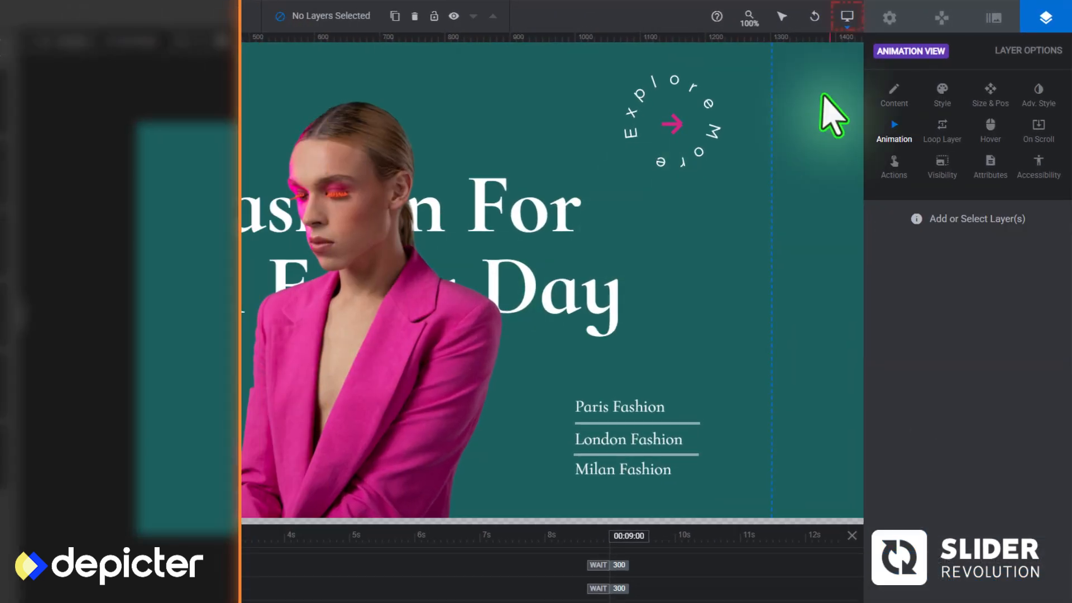
Switch to Slider Revolution, enable the Notebook breakpoint and show its layout
mouse_move(845, 21)
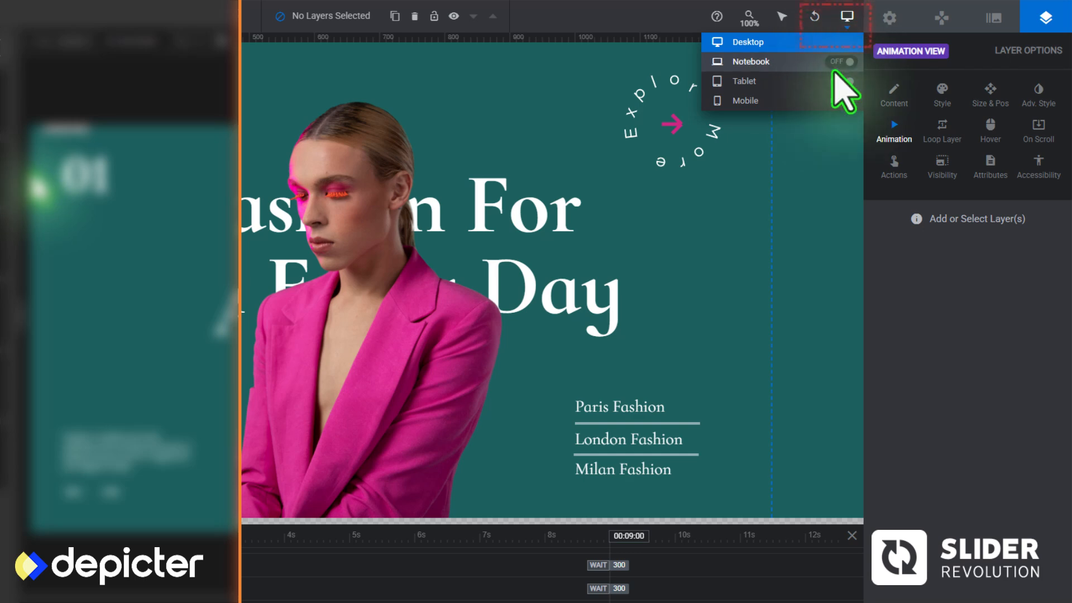
click(777, 62)
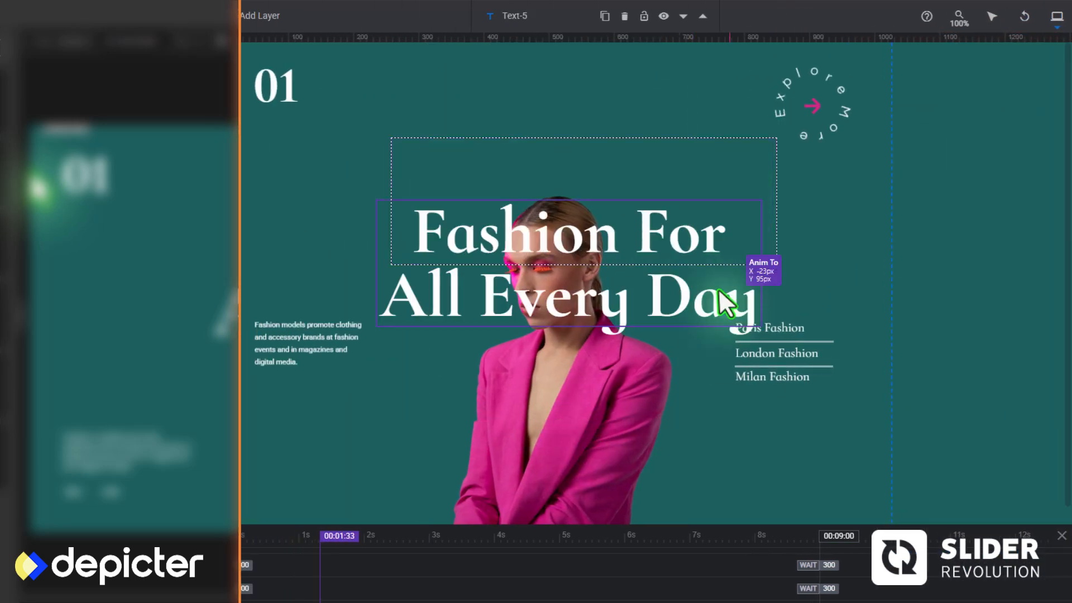
Move the city group down level with the description in the Notebook layout, and enable and show the Tablet layout
drag(836, 310, 836, 402)
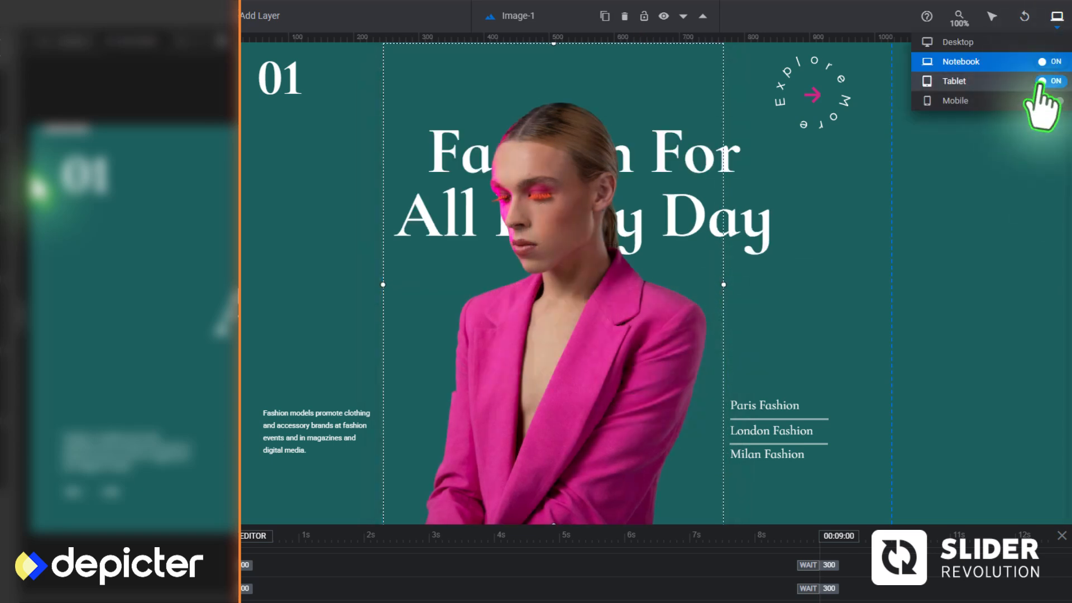
click(1033, 89)
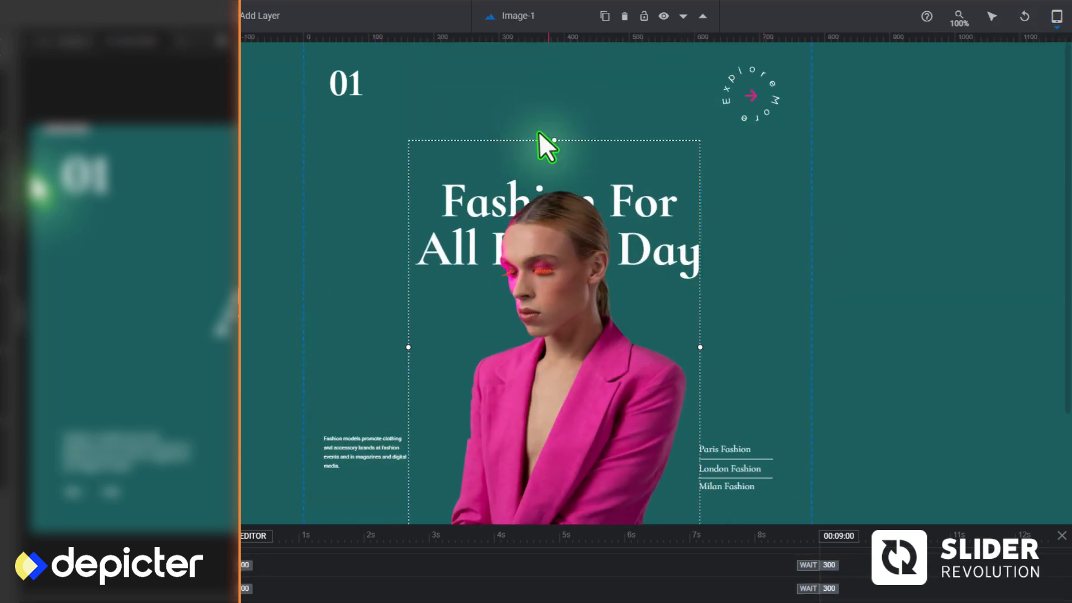
click(763, 137)
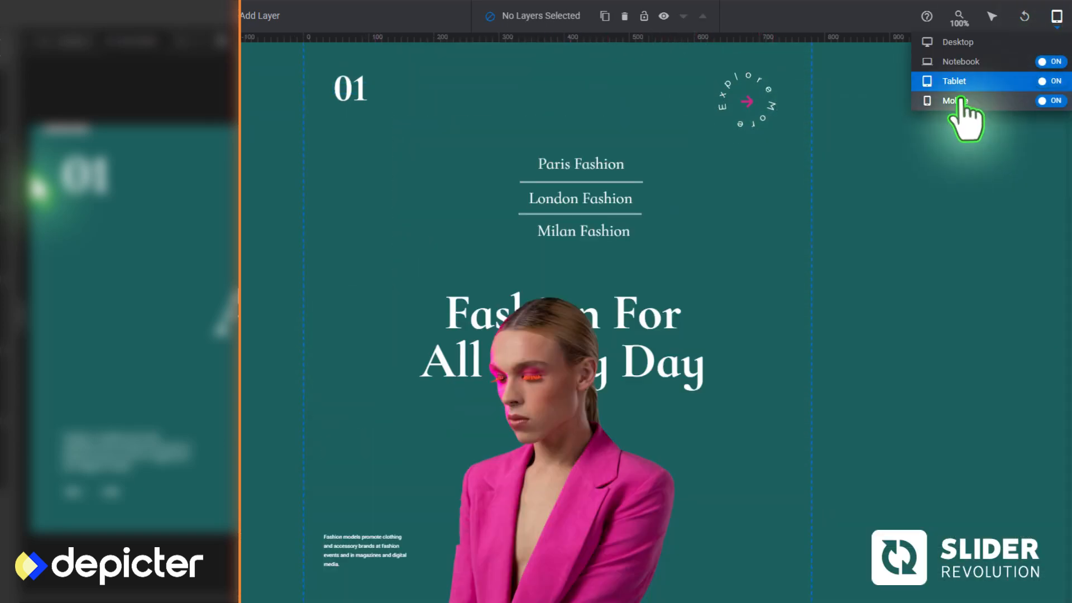
In the Mobile layout, lower the model to the slide's bottom edge and place the heading behind the model's head
click(957, 100)
click(569, 366)
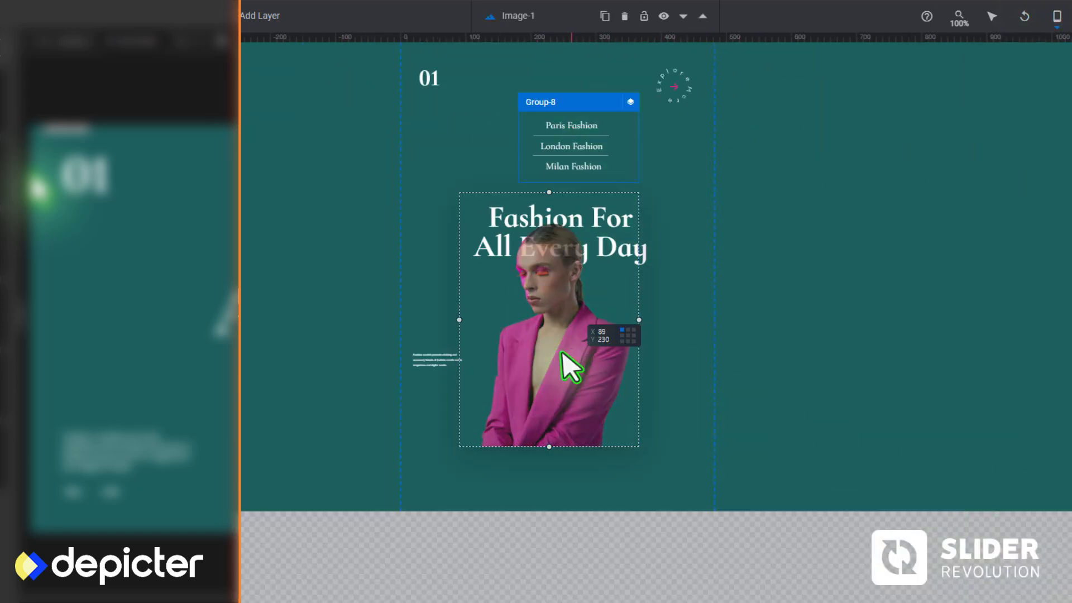
drag(553, 192, 555, 237)
drag(559, 357, 560, 330)
drag(584, 217, 588, 284)
Arrange the description below the 01 text, the badge beside the model and the city group above the heading, and return to the Desktop layout
click(441, 360)
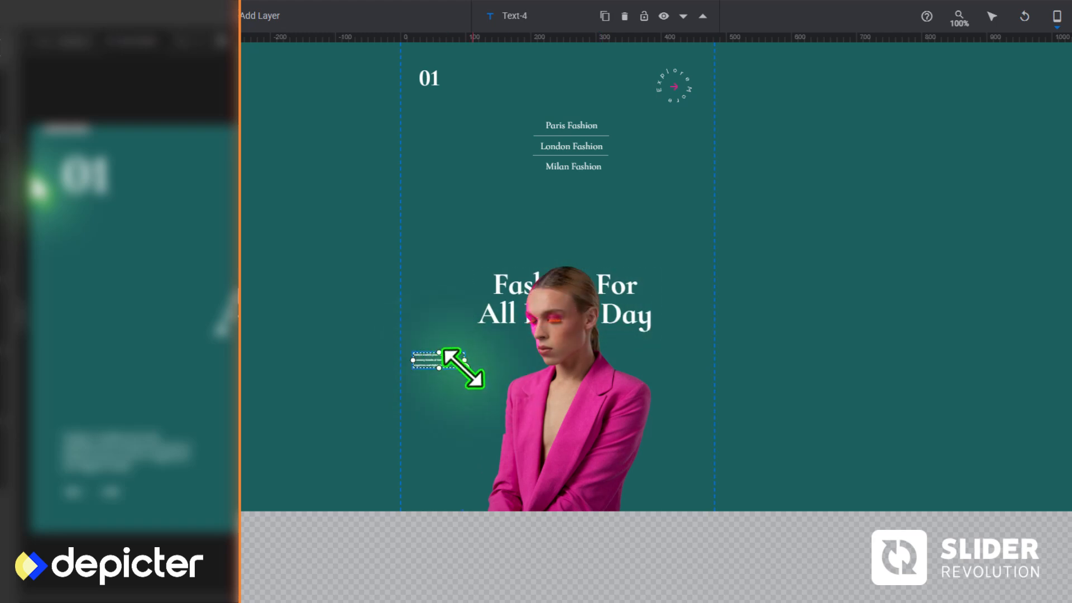
drag(482, 172, 459, 113)
drag(607, 102, 596, 140)
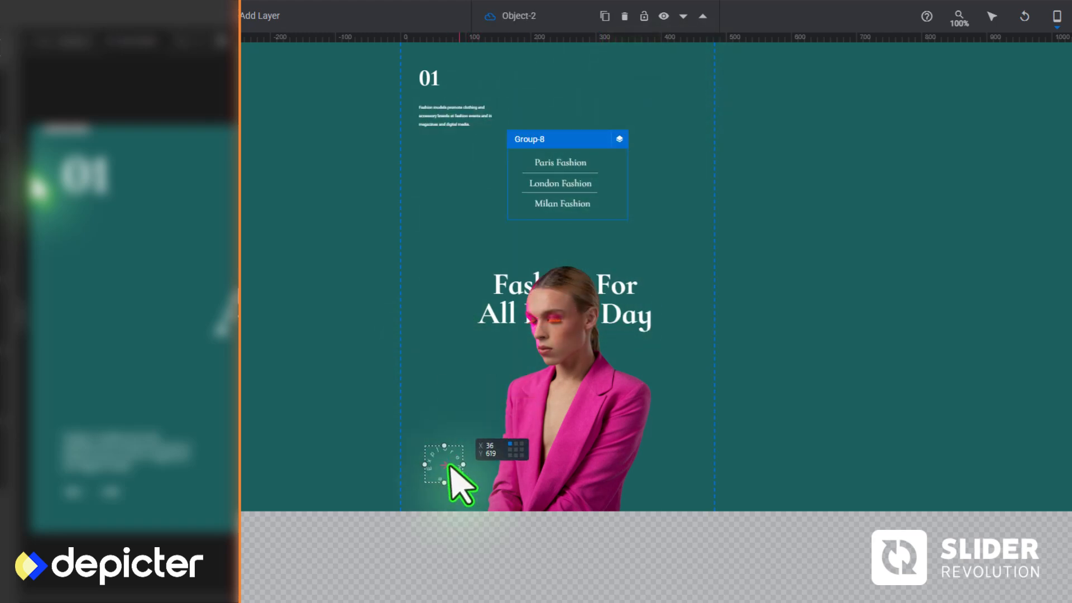
mouse_move(1055, 18)
click(1040, 41)
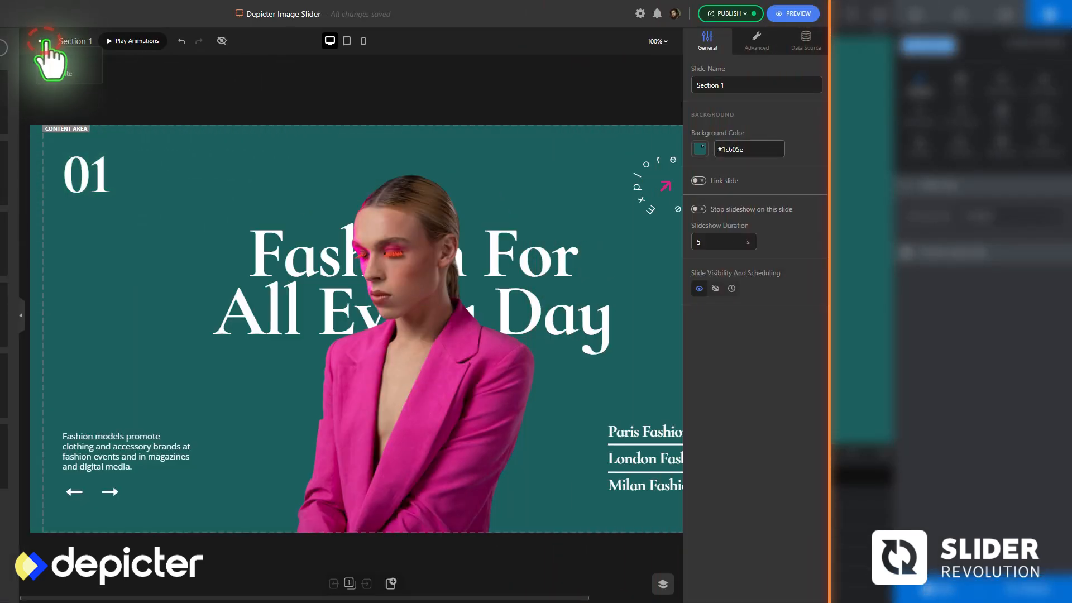
Switch to Depicter, duplicate Section 1 into two further slides and open Slide 2
click(58, 77)
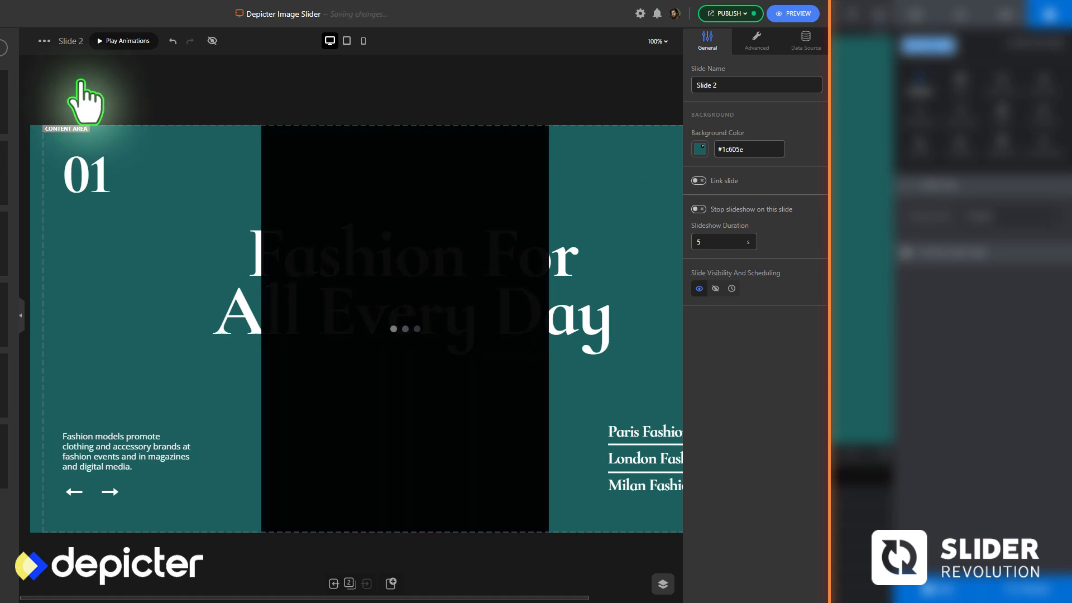
click(349, 582)
click(214, 523)
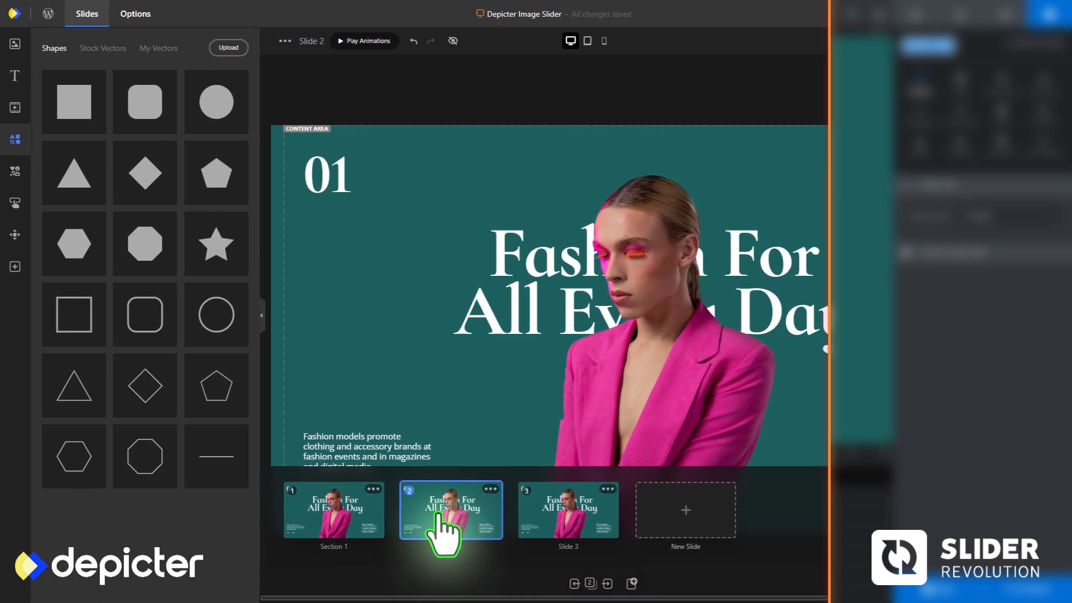
Replace the model with the pink-gloves photo on Slide 2 and the sunglasses photo on Slide 3, numbering the slides 02 and 03
click(15, 44)
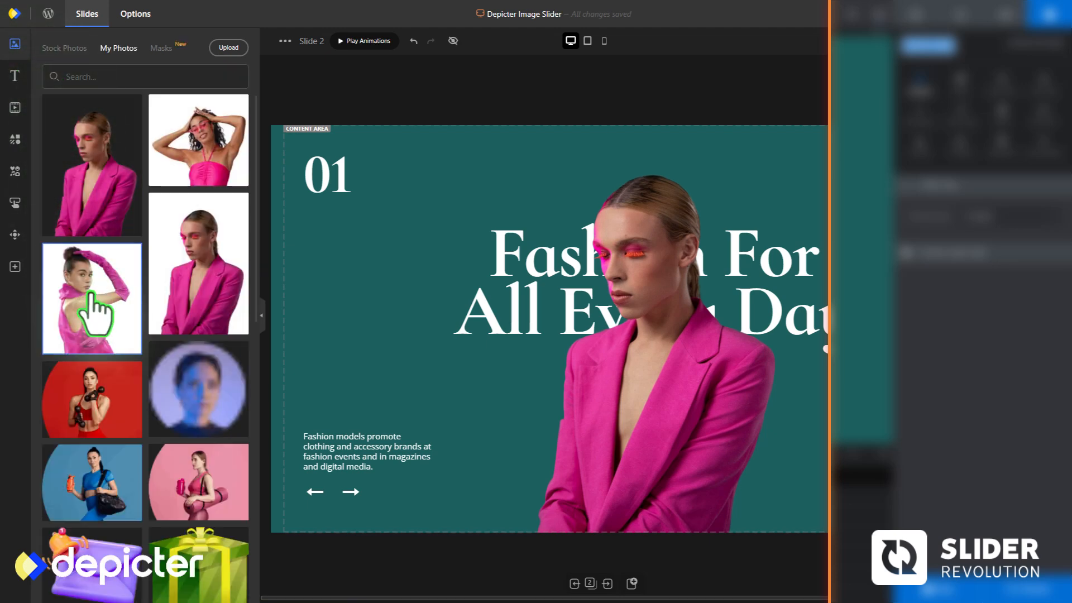
drag(91, 294, 586, 380)
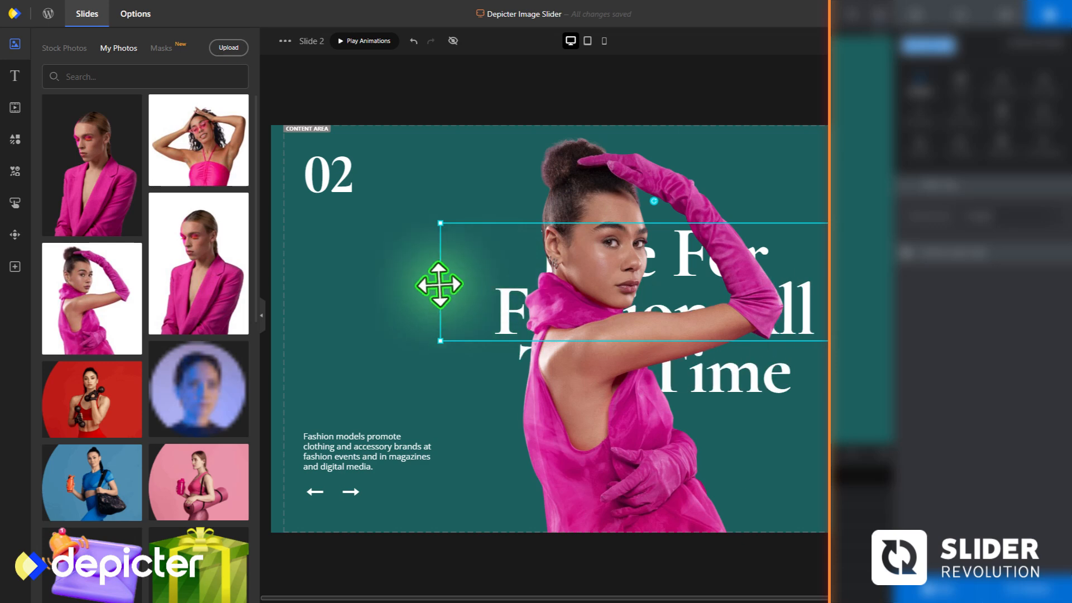
click(607, 584)
drag(206, 173, 634, 359)
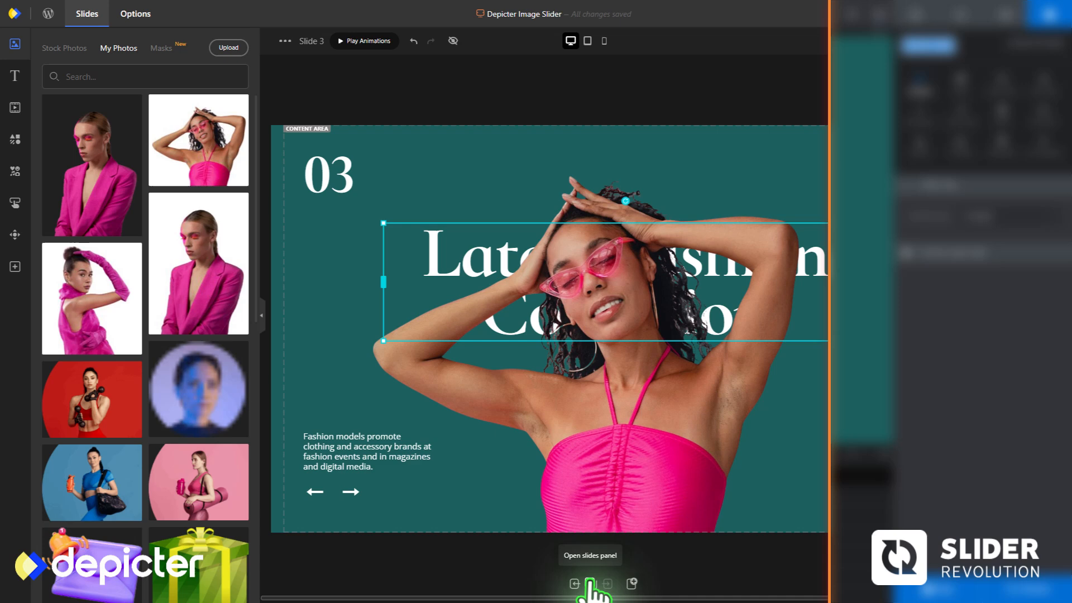
click(590, 584)
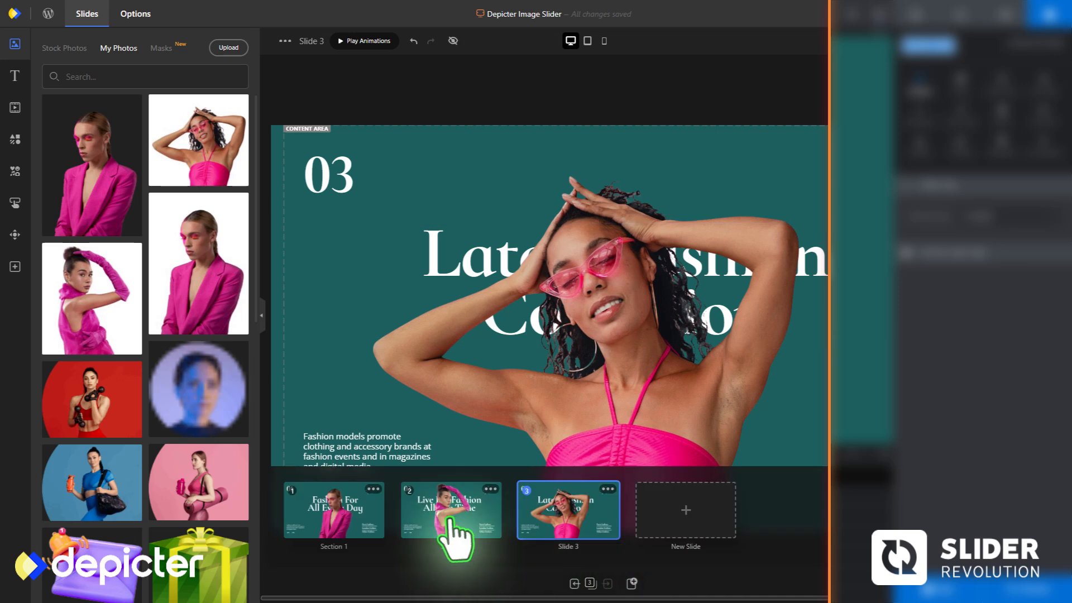
click(428, 493)
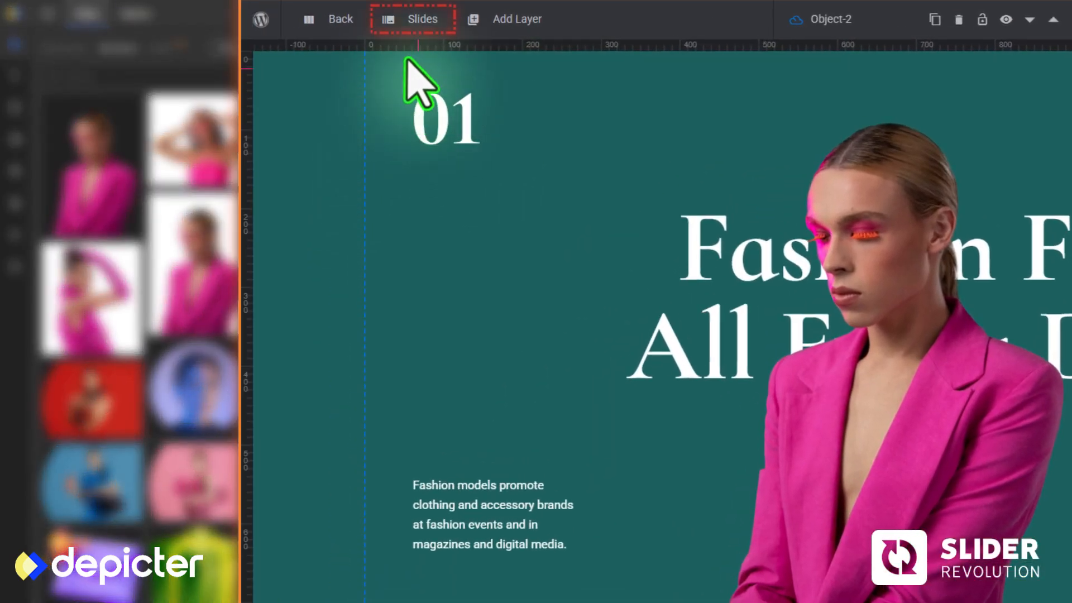
Switch to Slider Revolution, duplicate New Slide into slides #2 and #3, and open slide #2
mouse_move(409, 21)
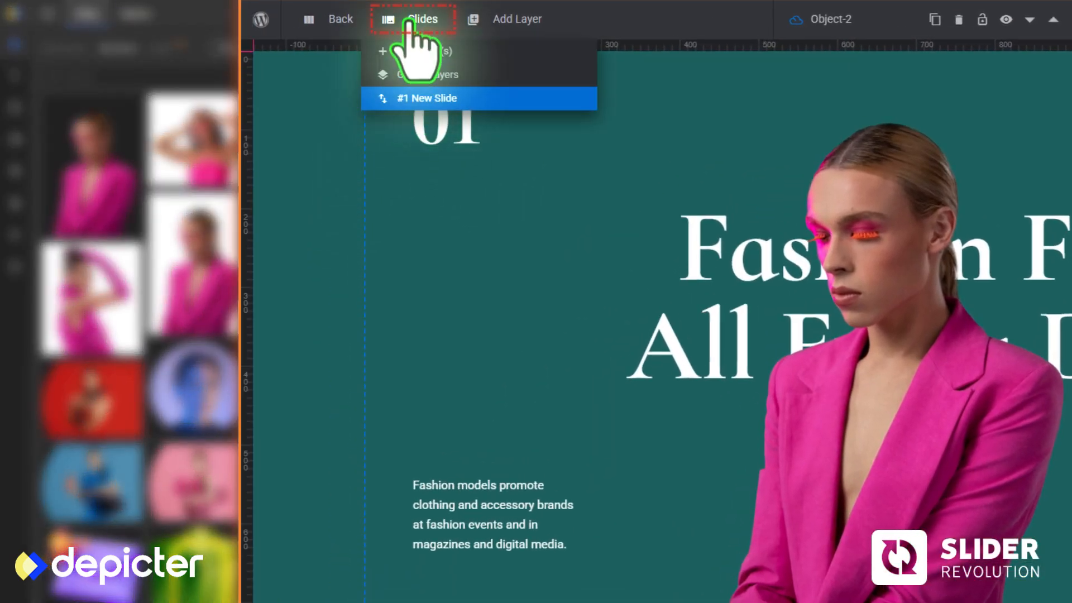
mouse_move(437, 102)
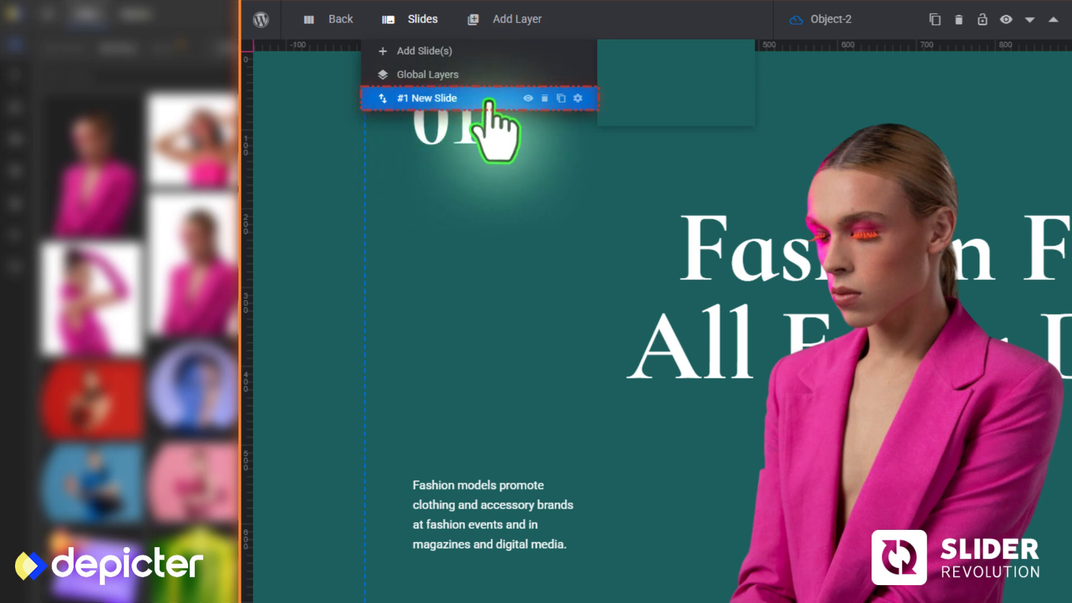
click(560, 99)
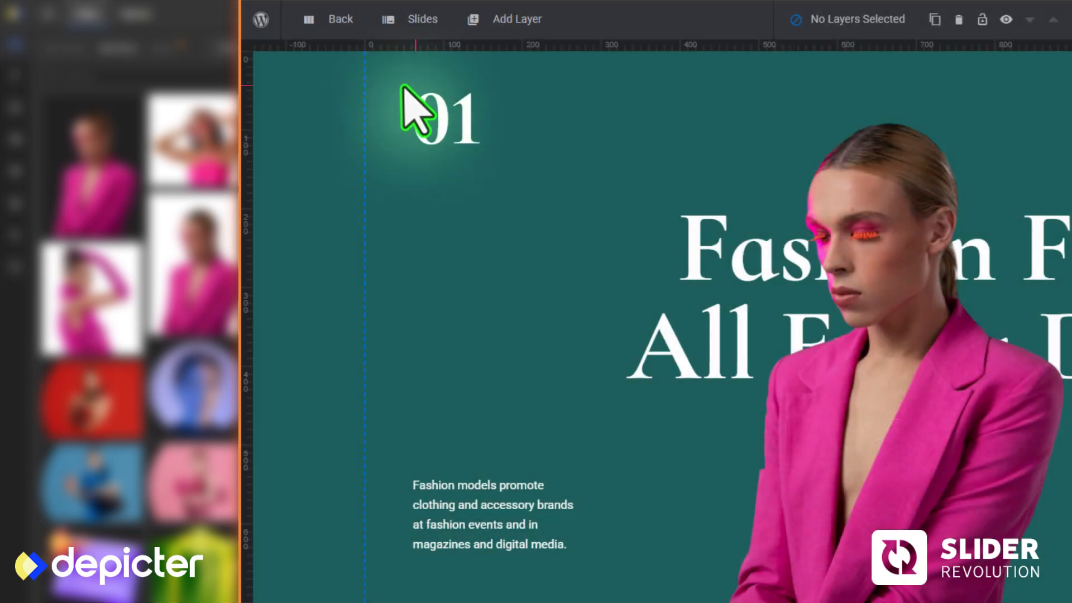
mouse_move(407, 22)
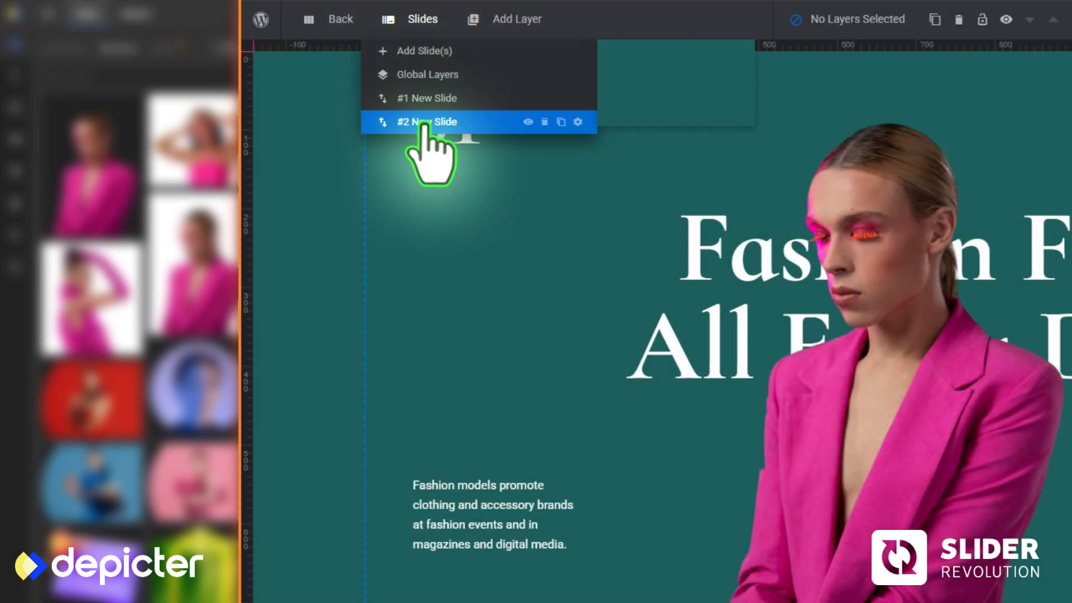
click(562, 122)
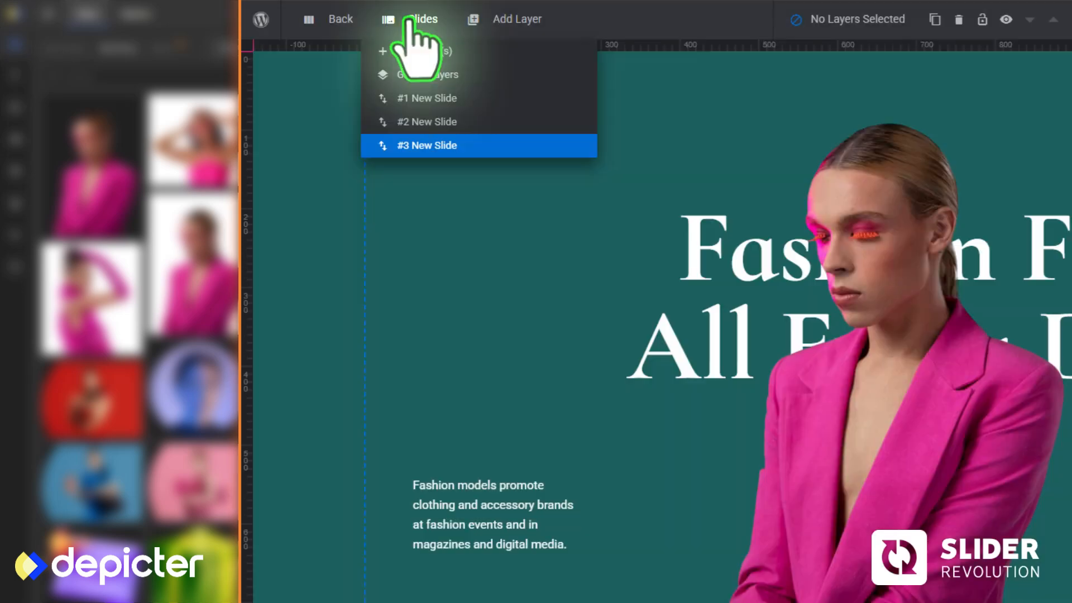
click(427, 122)
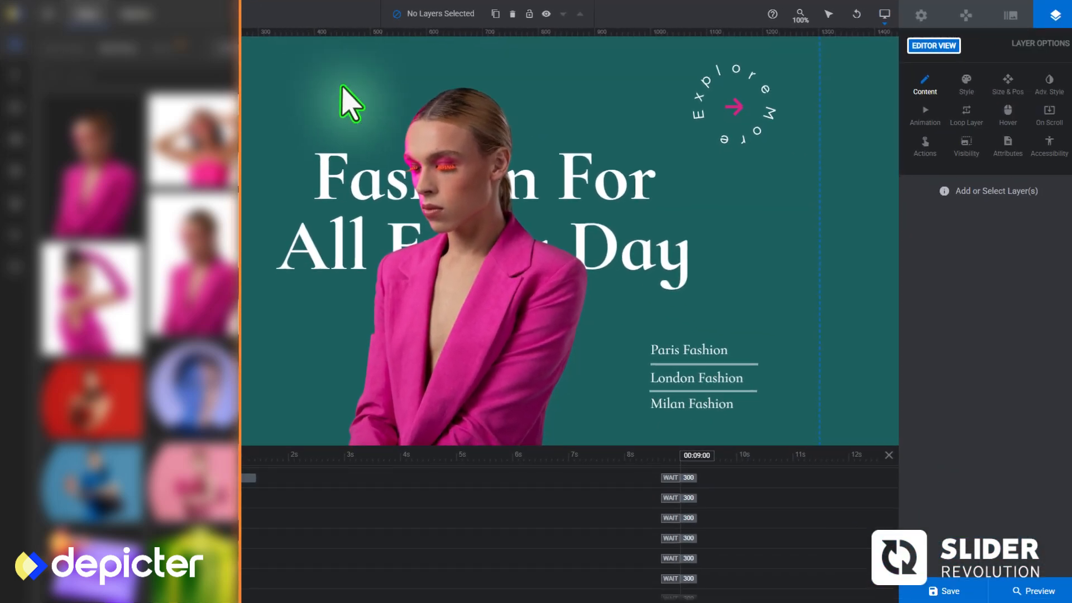
Replace slide #2's model with the pink-gloves photo from the Media Library and position it over the heading
click(445, 287)
click(921, 89)
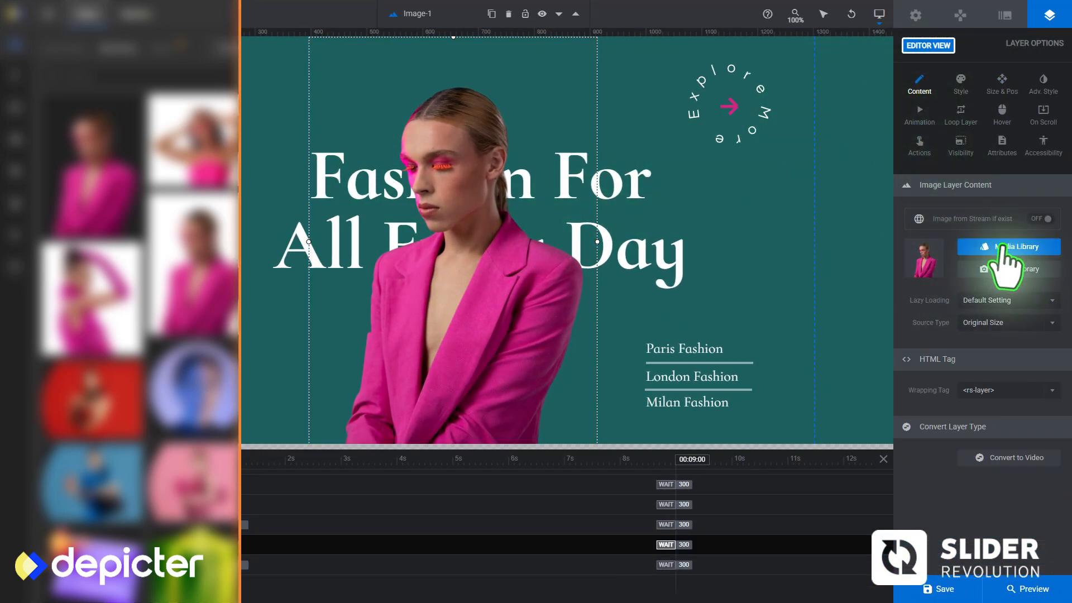
click(1005, 245)
click(195, 53)
click(684, 269)
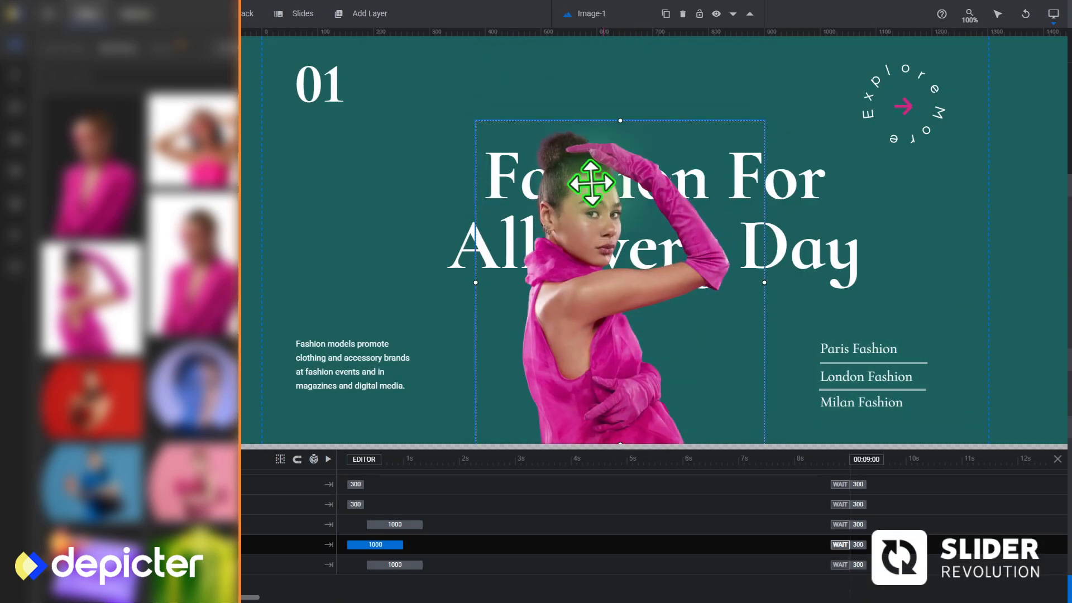
drag(651, 264, 614, 280)
drag(769, 274, 796, 254)
click(796, 254)
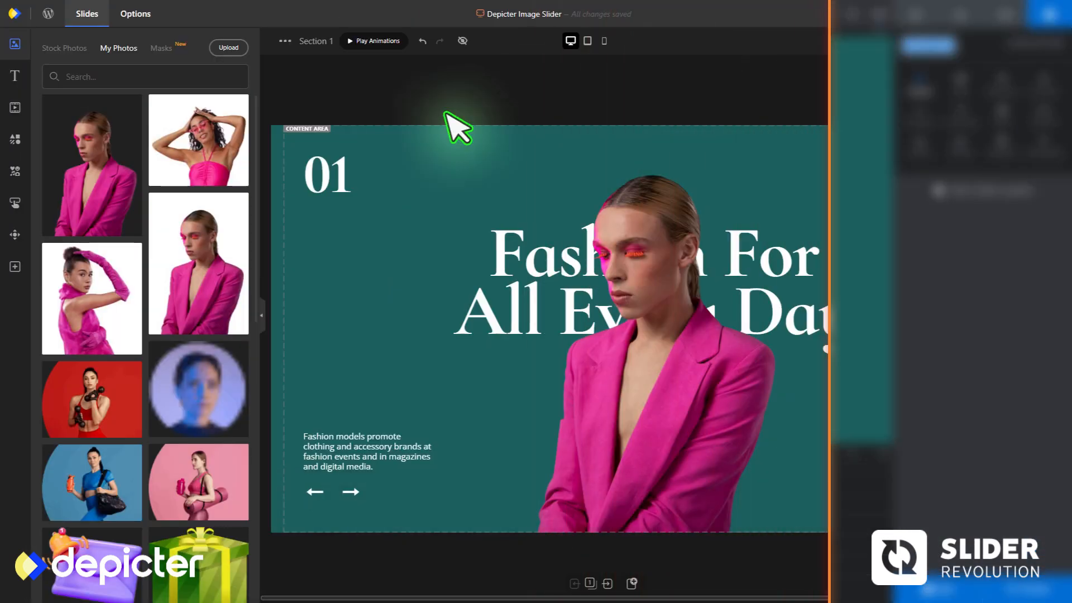
Switch to Depicter and give the Paris Fashion text on Section 1 a click action that goes to slide number 1
click(261, 315)
click(748, 431)
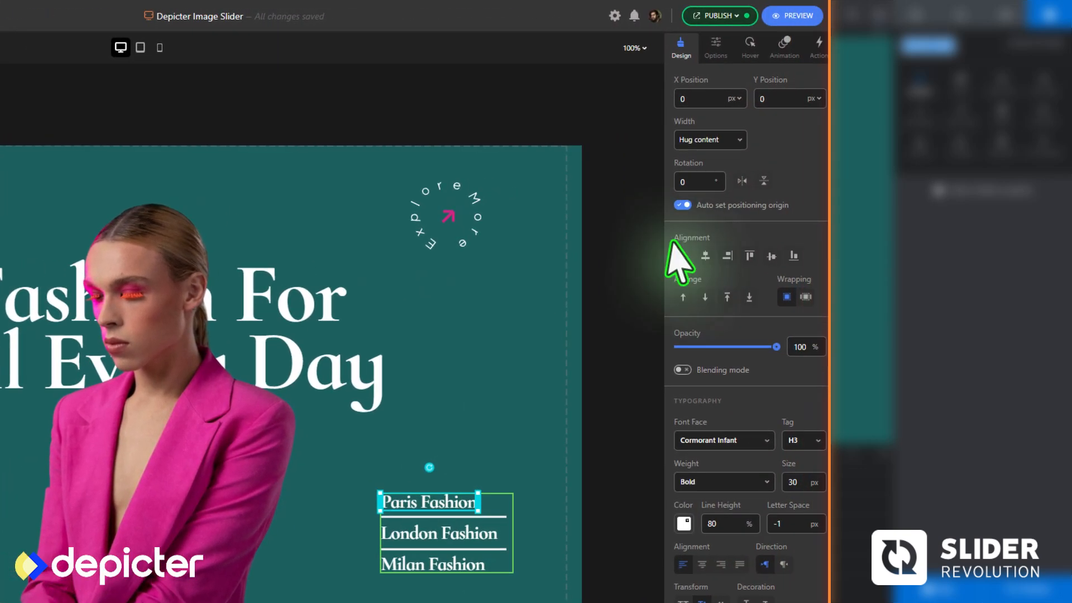
click(817, 49)
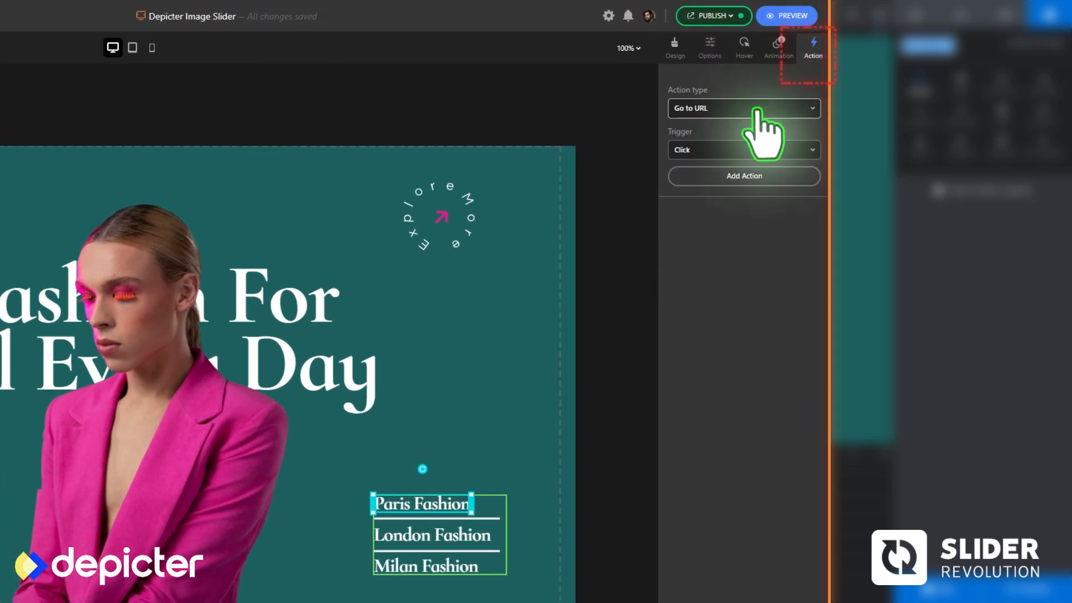
click(713, 193)
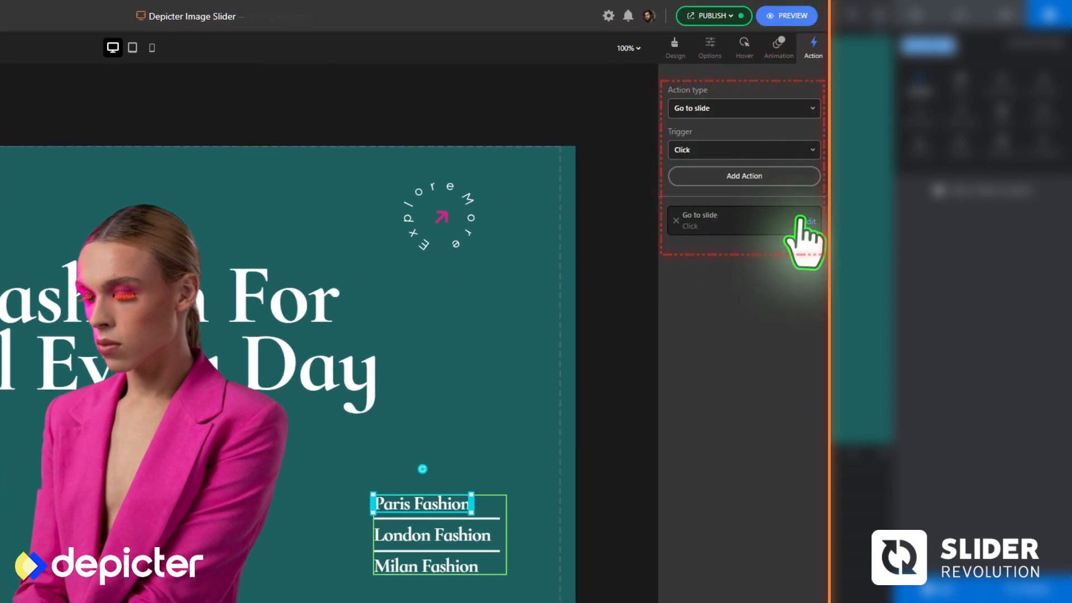
click(800, 220)
click(736, 272)
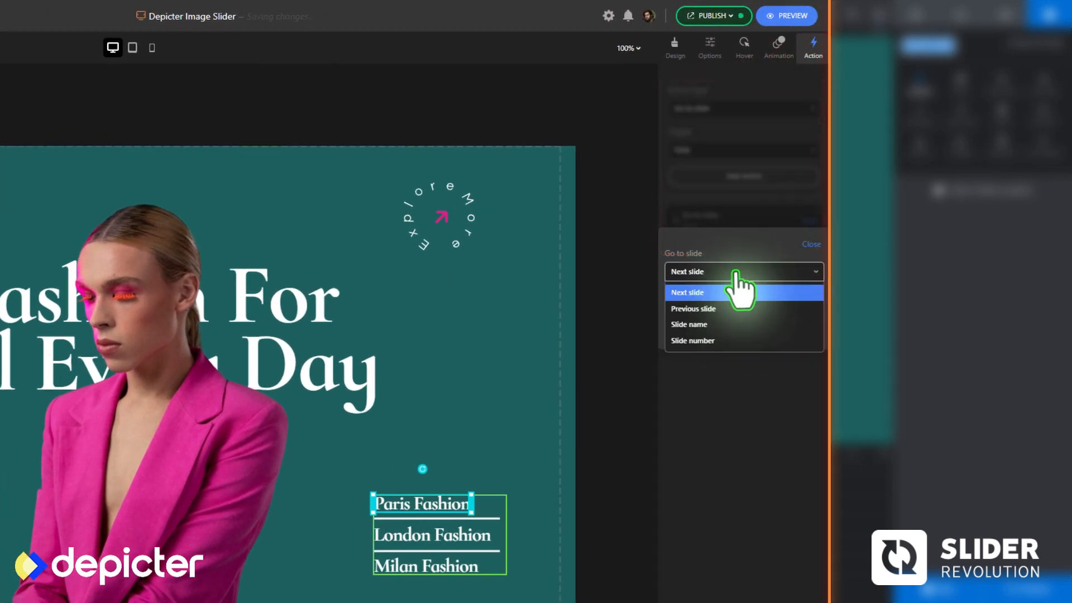
click(819, 243)
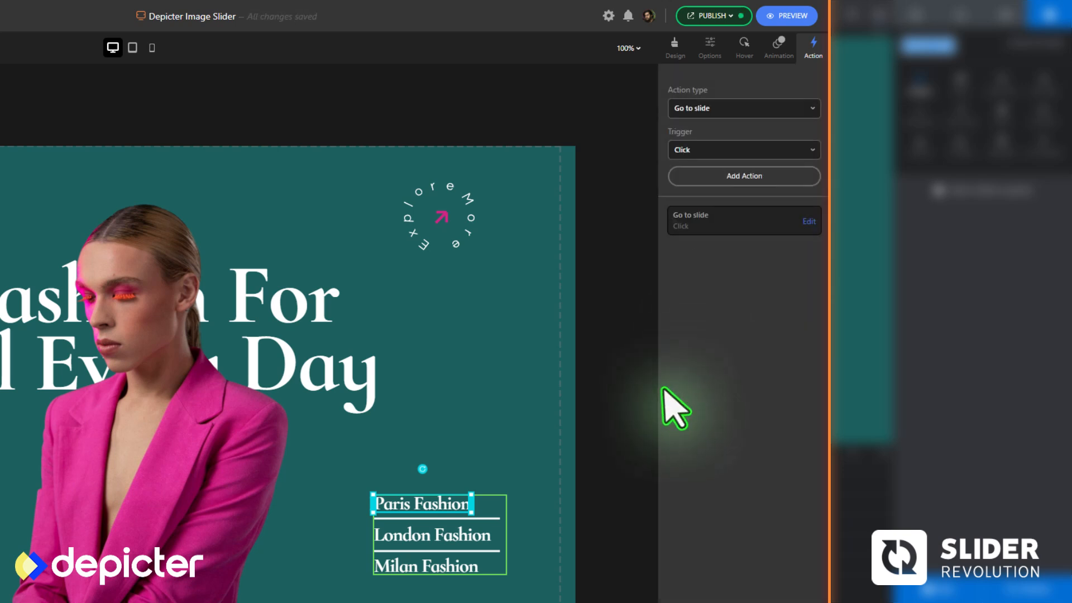
Give the London Fashion and Milan Fashion texts click-triggered Go to slide actions that target a slide number
click(803, 223)
click(735, 272)
click(712, 340)
click(811, 245)
click(441, 565)
click(744, 177)
click(803, 223)
click(735, 273)
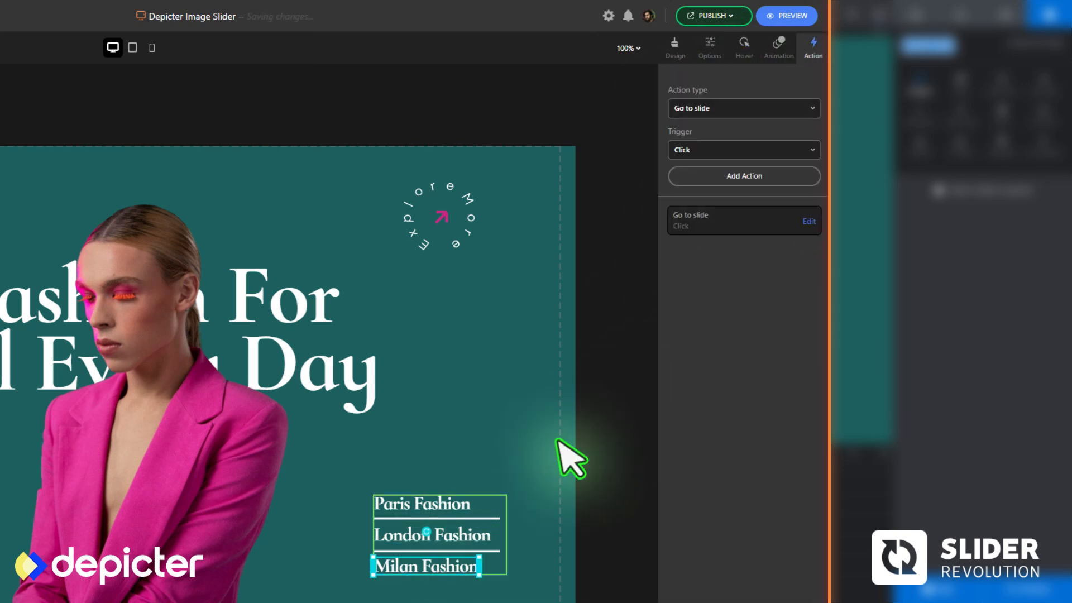
Enable hover styles for the Paris Fashion text with #000 text on a #fff background
click(745, 49)
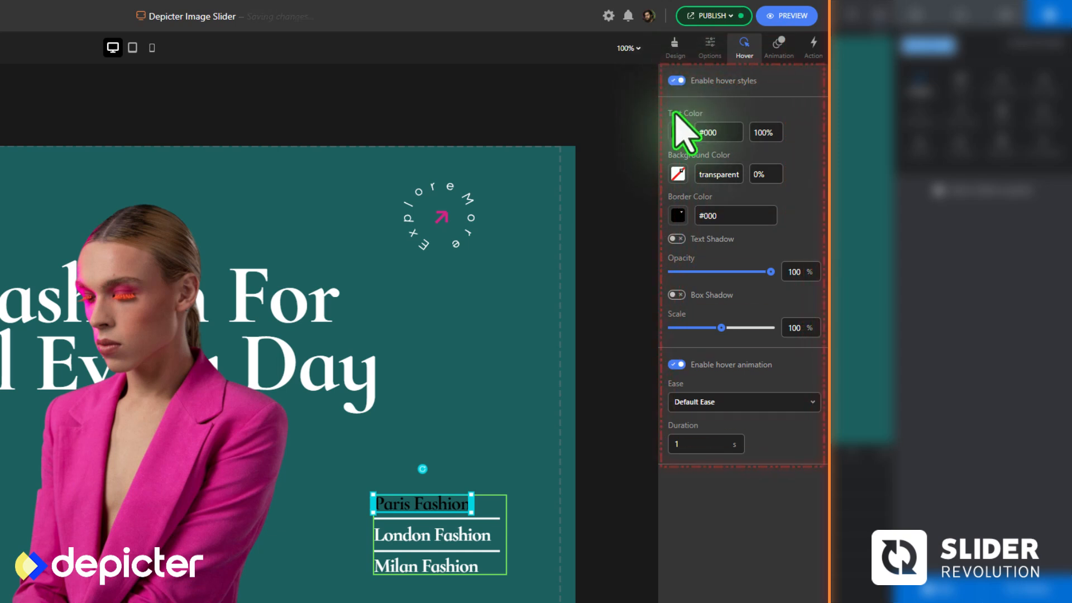
click(677, 174)
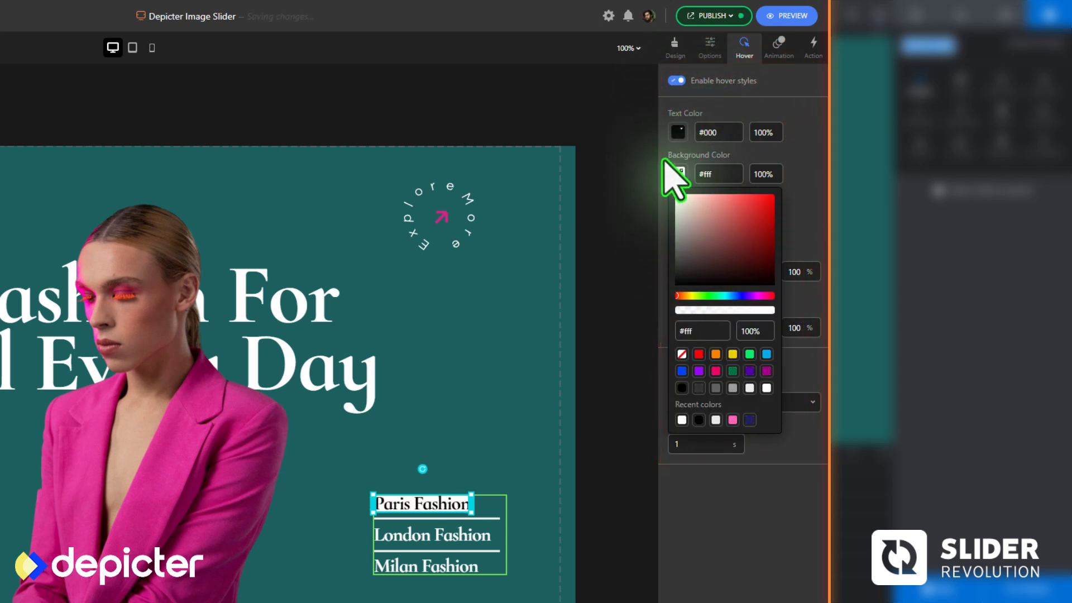
click(677, 174)
Enable hover styles for the London Fashion text and give it a white hover background
click(471, 530)
click(677, 81)
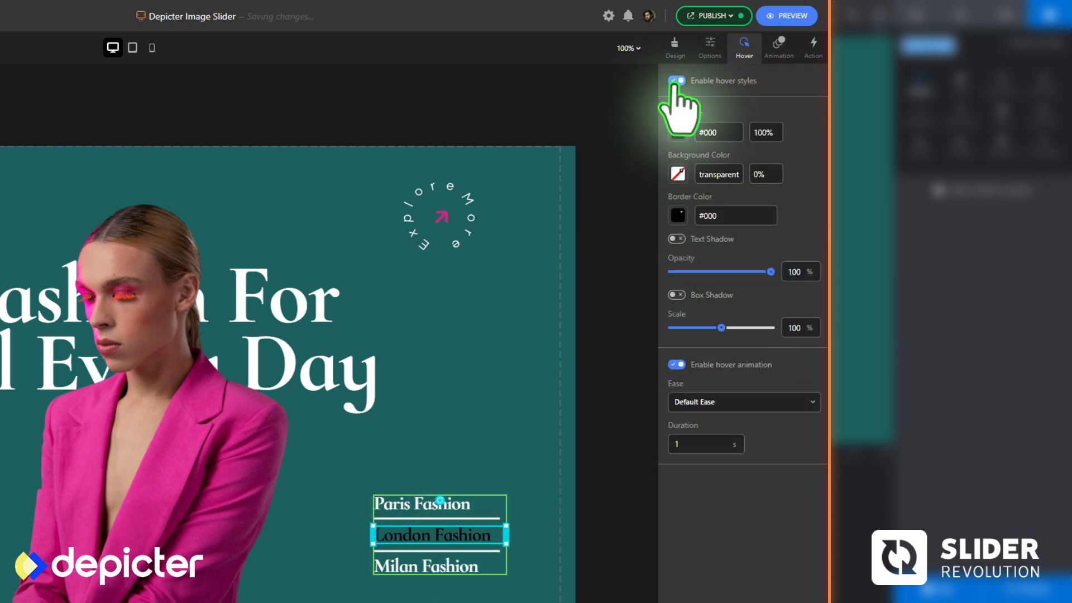
click(678, 175)
click(676, 196)
click(788, 209)
Enable hover styles for the Milan Fashion text, give it a white hover background and deselect it
click(448, 567)
click(676, 81)
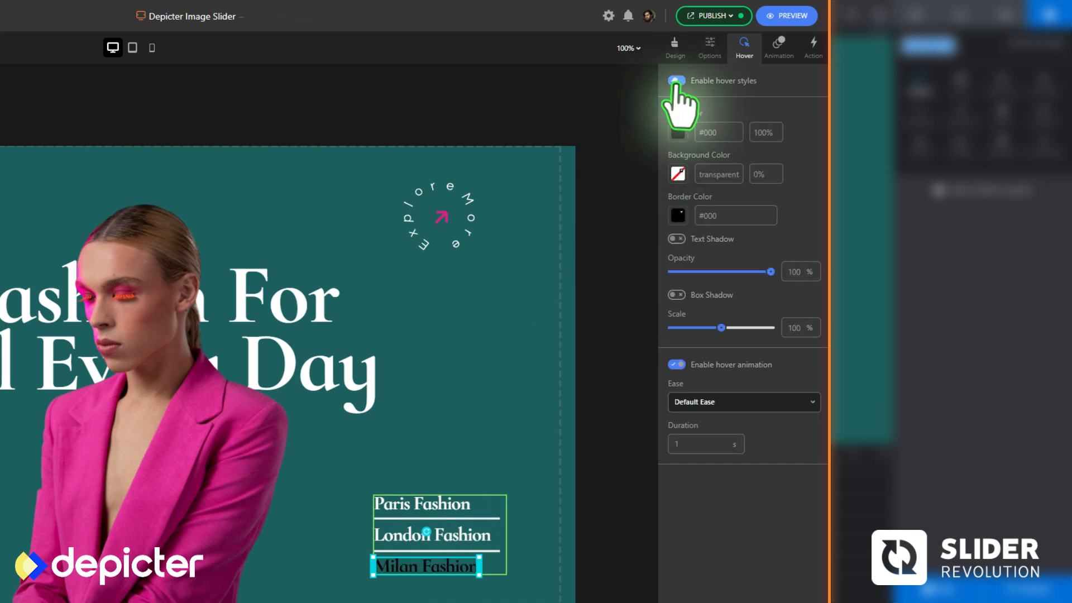
click(677, 174)
click(676, 196)
click(765, 159)
click(615, 360)
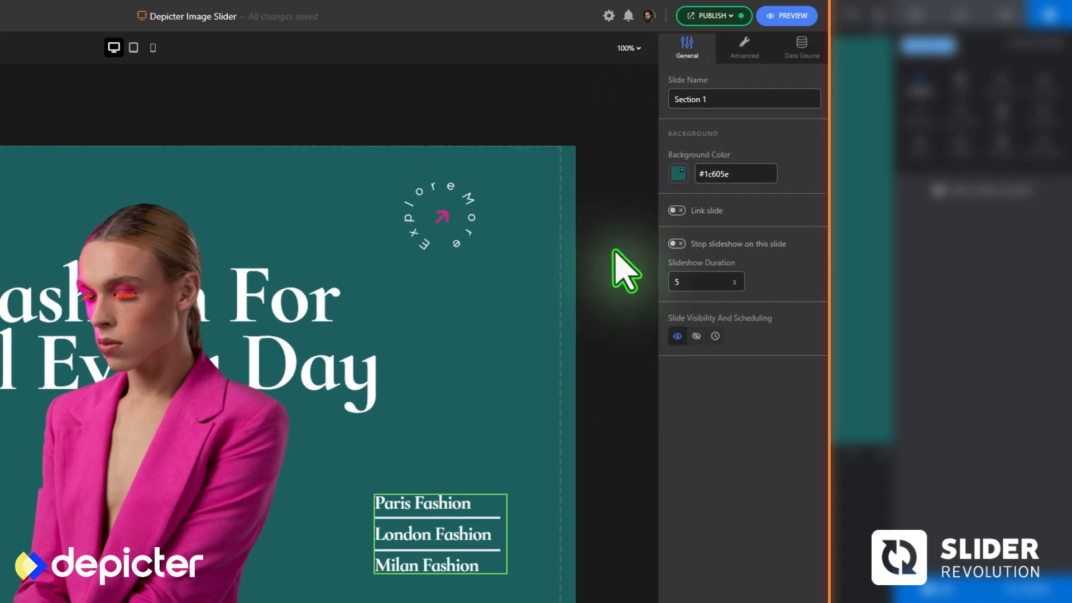
Examine the layer order inside the group holding the Paris, London and Milan Fashion texts, and close the layer list
click(664, 584)
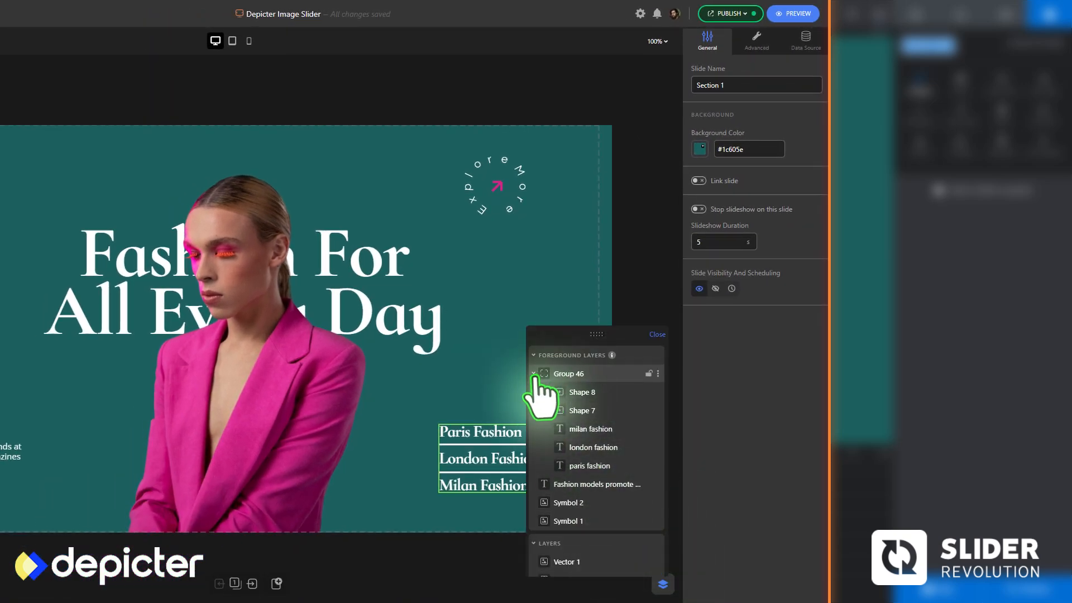
drag(605, 336, 653, 324)
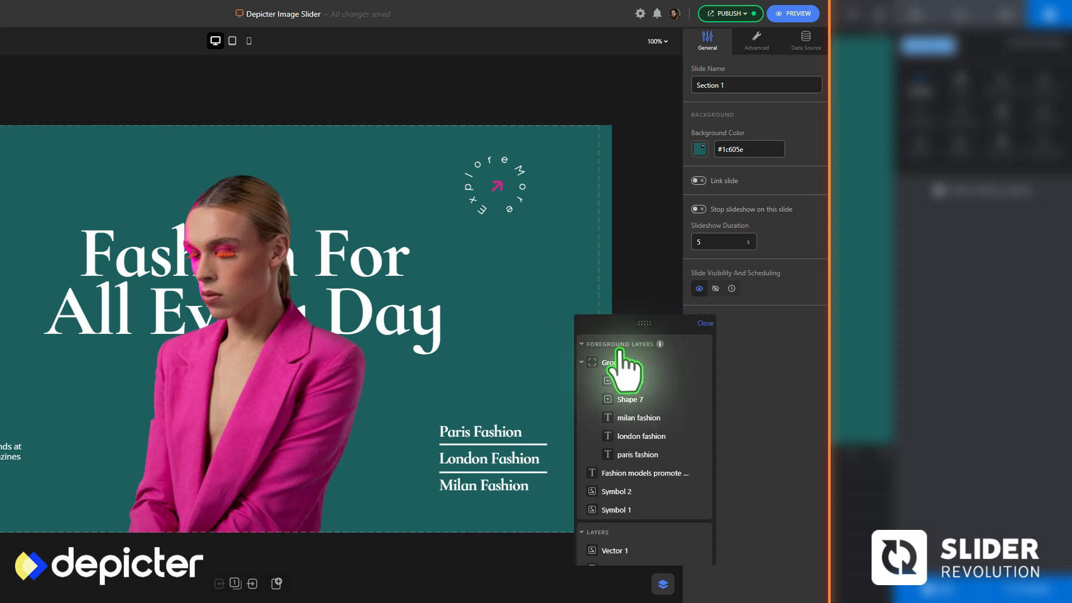
click(705, 324)
Preview the Depicter slider and test the slide links on London Fashion, Milan Fashion and Paris Fashion
click(792, 14)
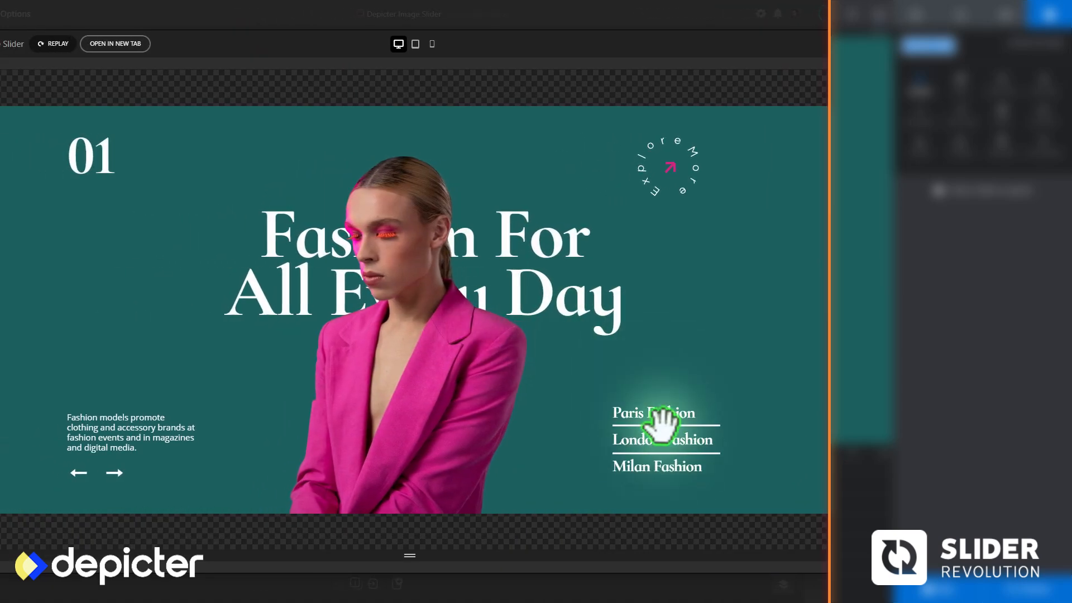
click(662, 442)
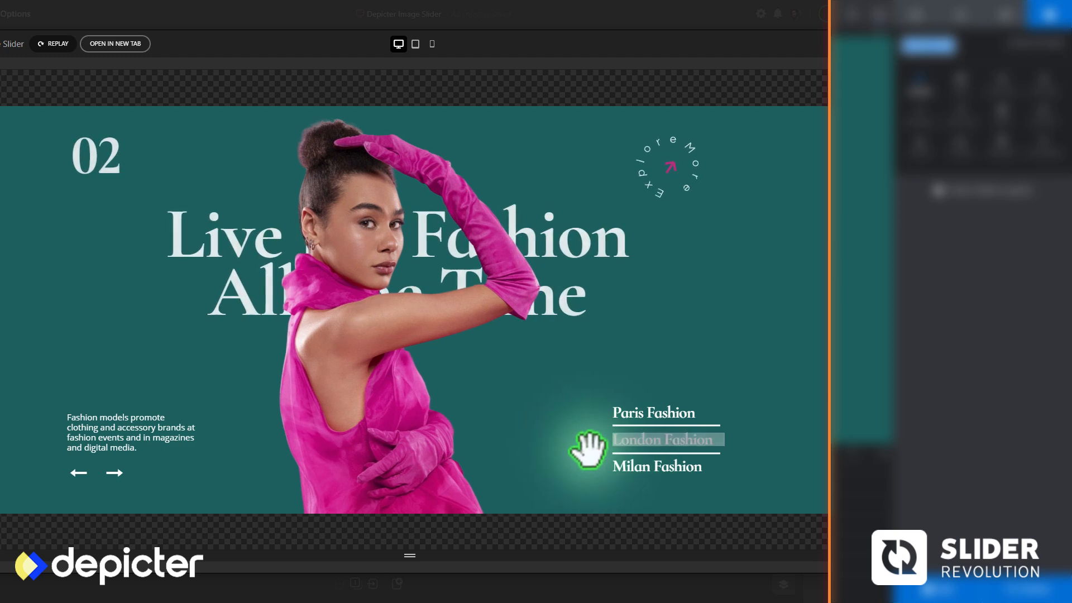
click(630, 471)
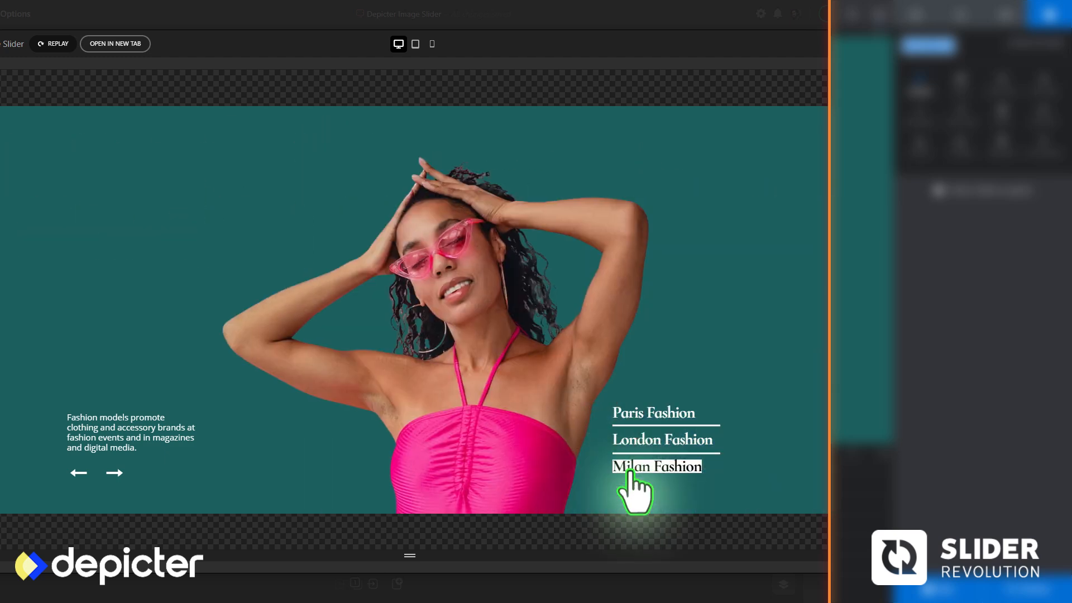
click(631, 416)
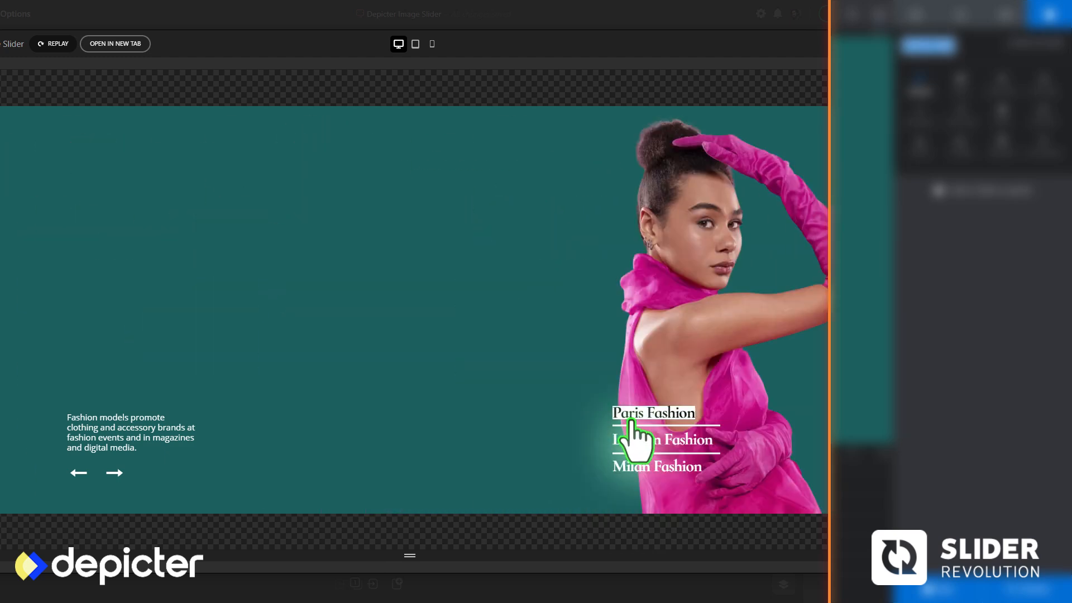
In Slider Revolution, give the Paris Fashion and London Fashion texts click-triggered Jump to Slide actions targeting #1 New Slide and #2 New Slide
click(709, 366)
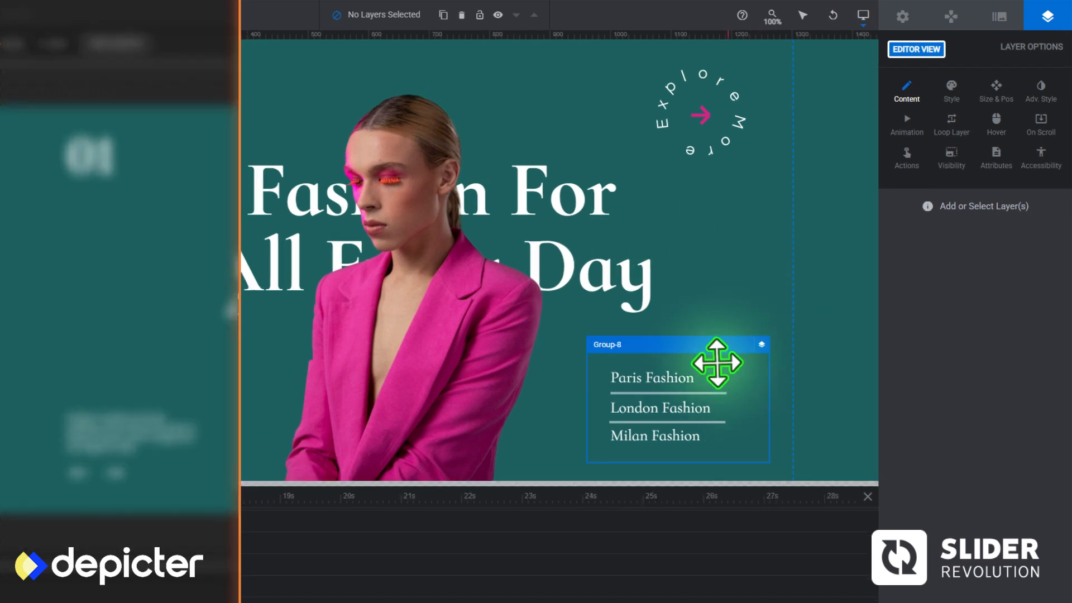
click(675, 383)
click(906, 159)
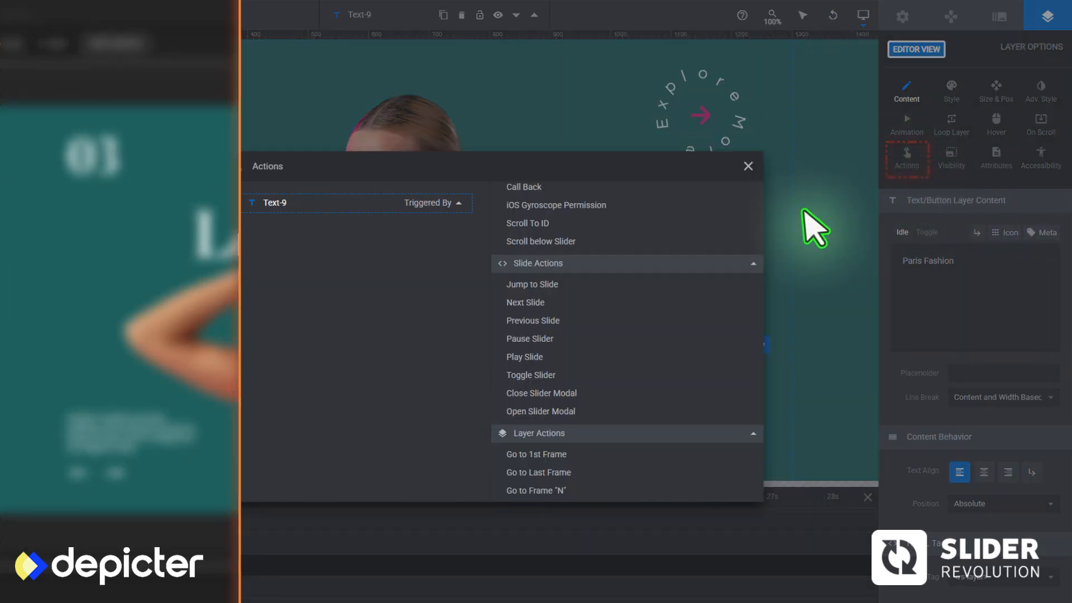
click(552, 281)
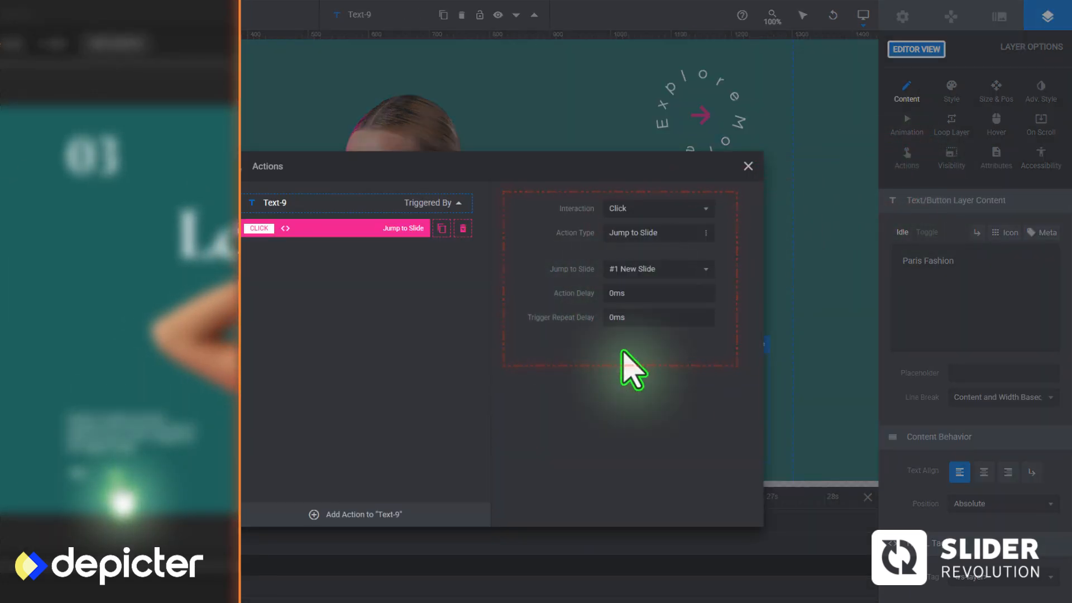
click(748, 166)
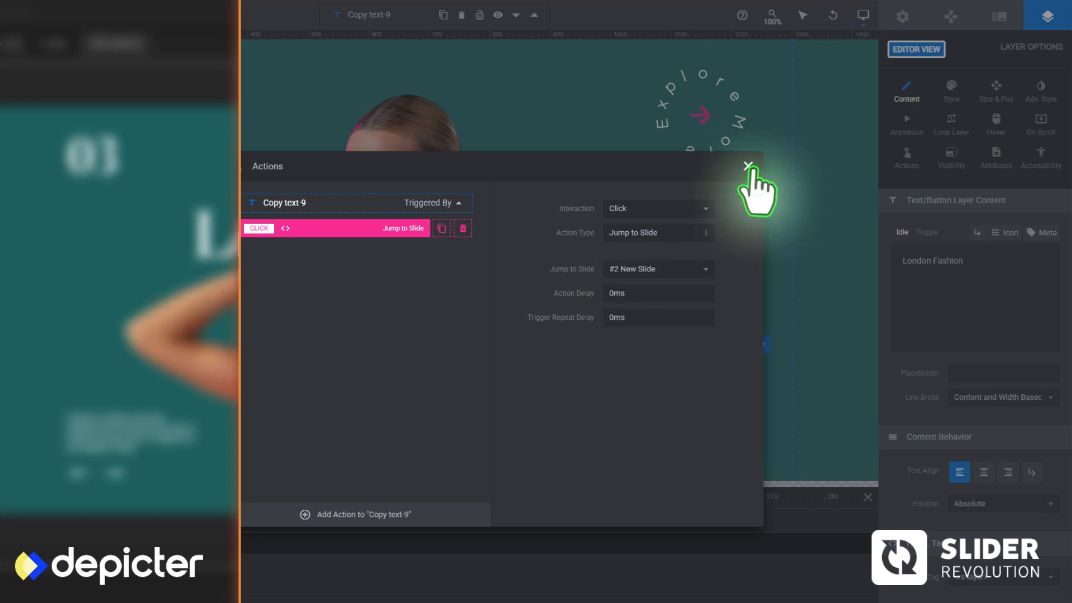
click(748, 166)
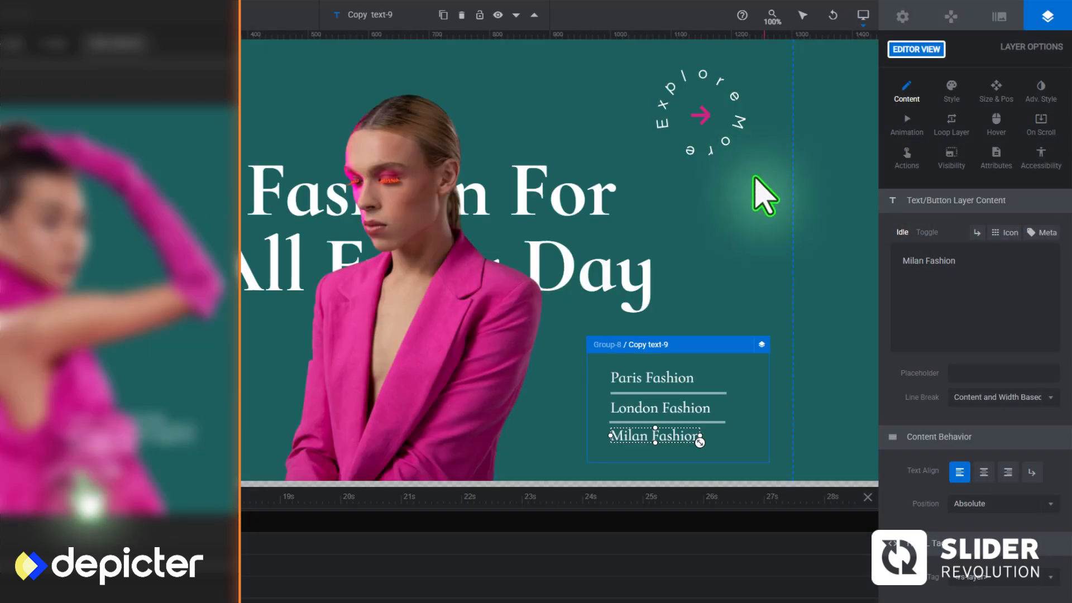
Enable the hover animation for the Paris Fashion text with #000000 text on a white background
click(677, 376)
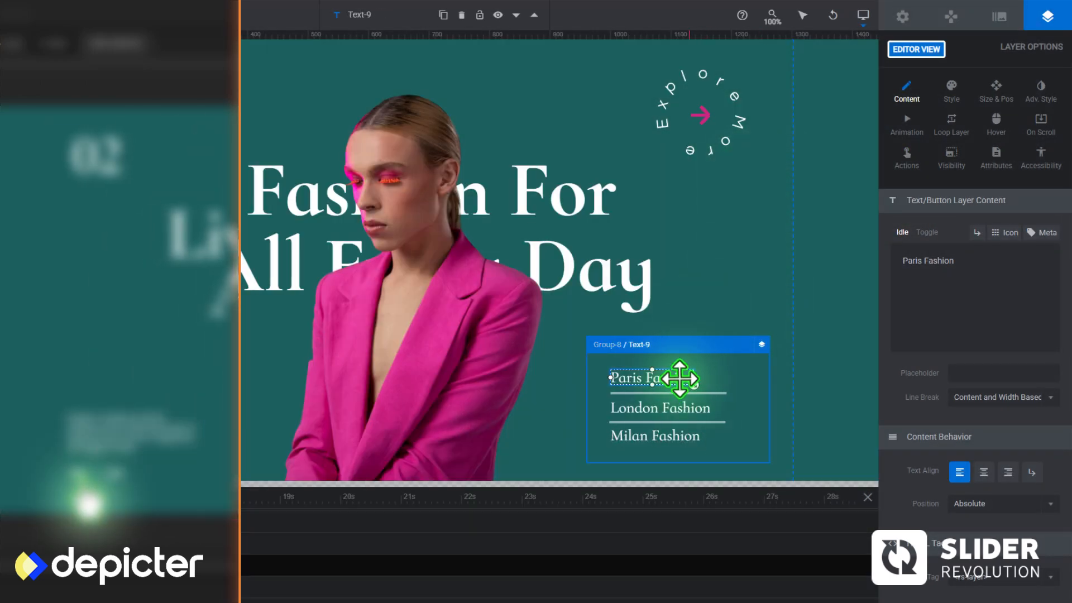
click(995, 124)
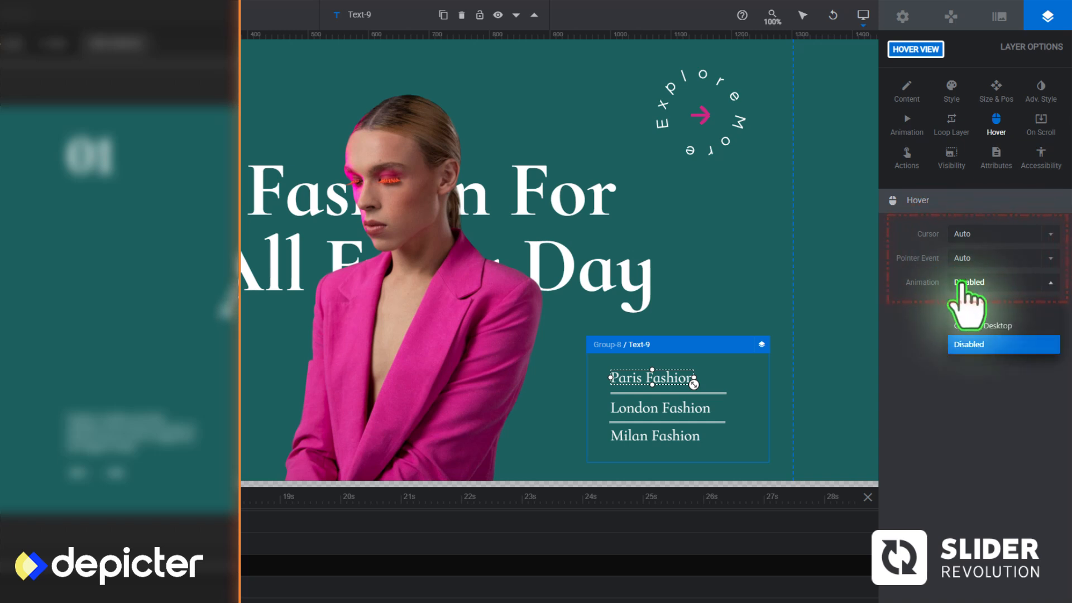
scroll(970, 279, down, 2)
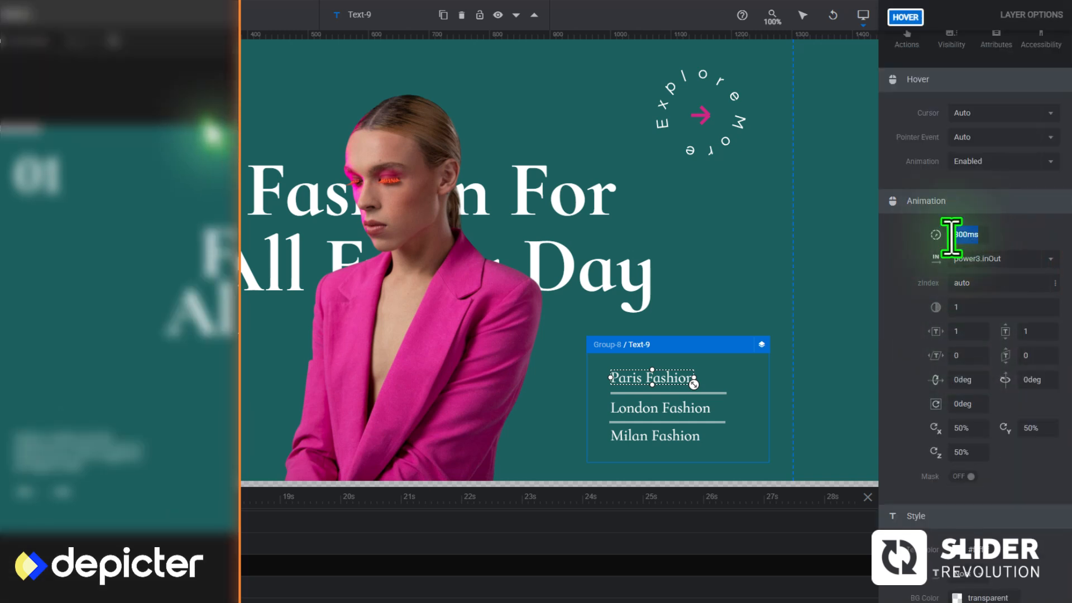
scroll(927, 267, down, 4)
click(955, 309)
click(660, 413)
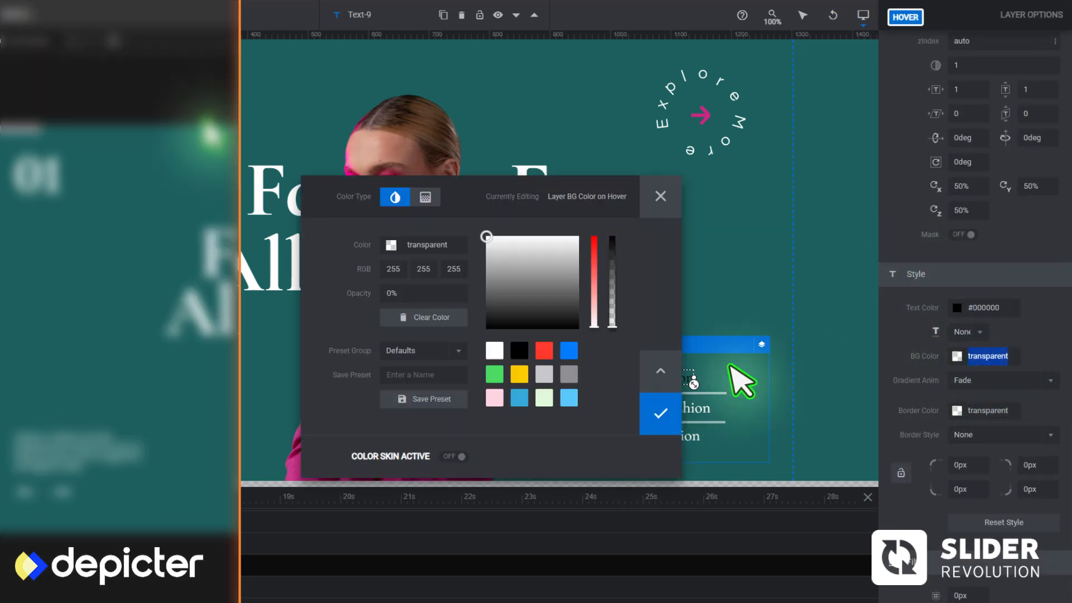
click(661, 413)
Give the London Fashion and Milan Fashion texts white hover backgrounds and deselect the layers
click(676, 409)
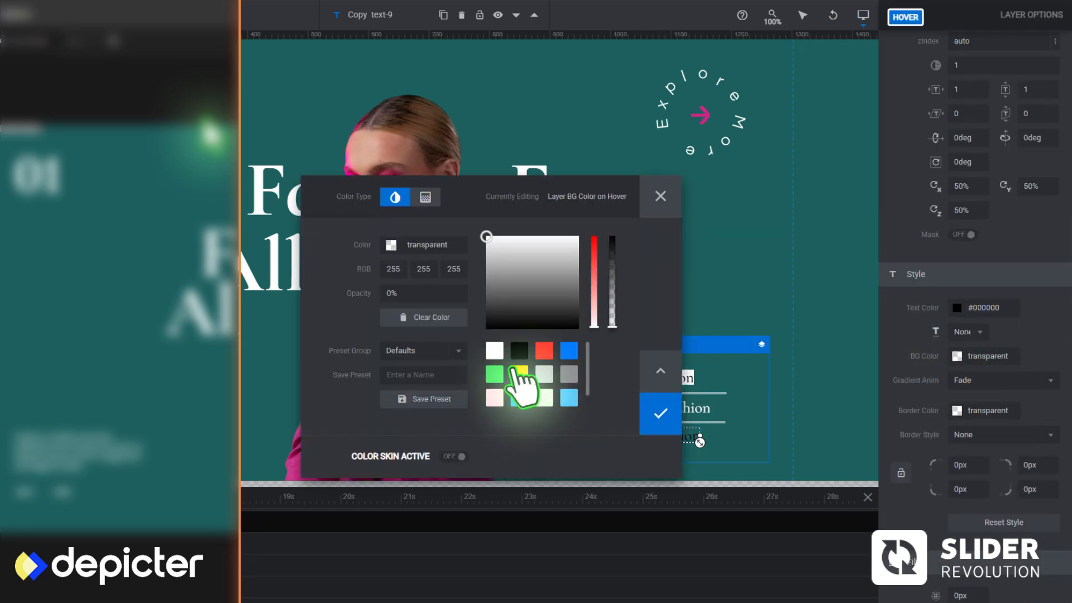
click(495, 351)
click(662, 412)
click(841, 285)
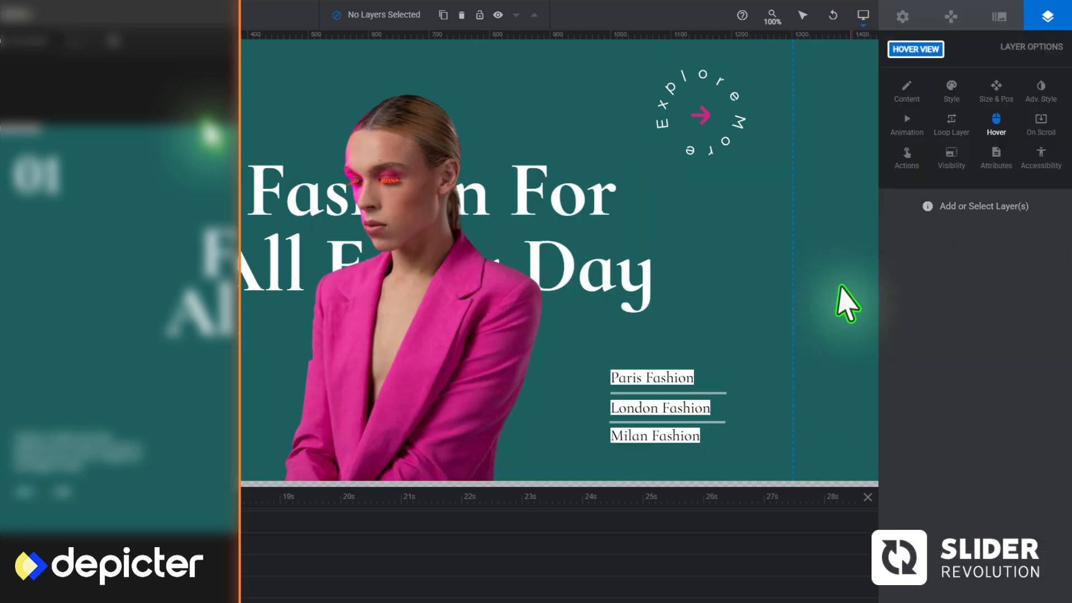
Preview the Slider Revolution module and test the slide links on London Fashion and Milan Fashion
click(968, 589)
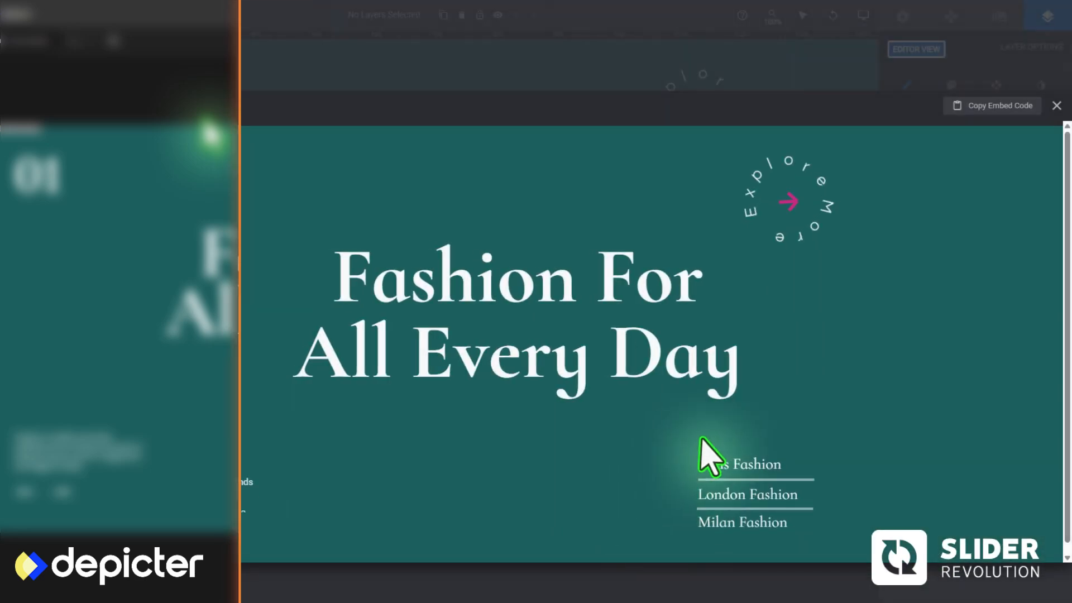
click(720, 505)
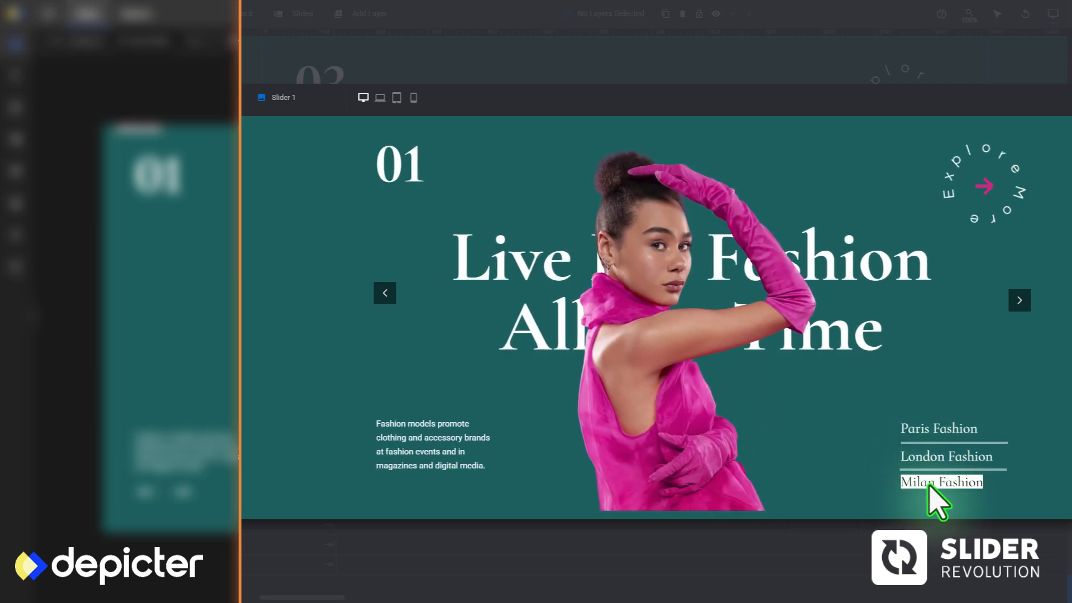
click(929, 485)
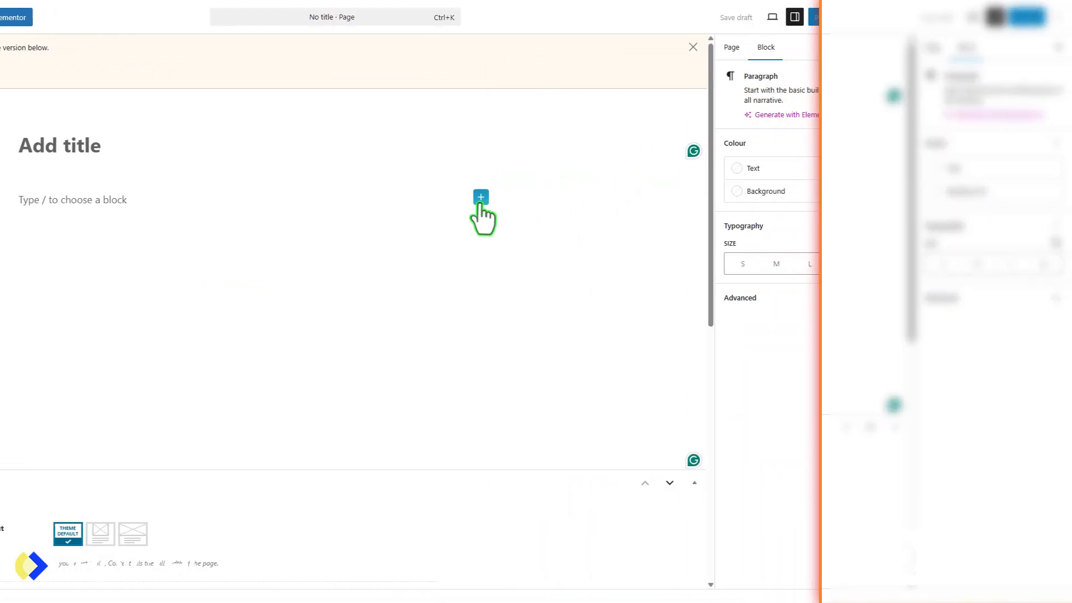
Add a Depicter block to the new WordPress page and assign Depicter Image Slider to it
click(478, 197)
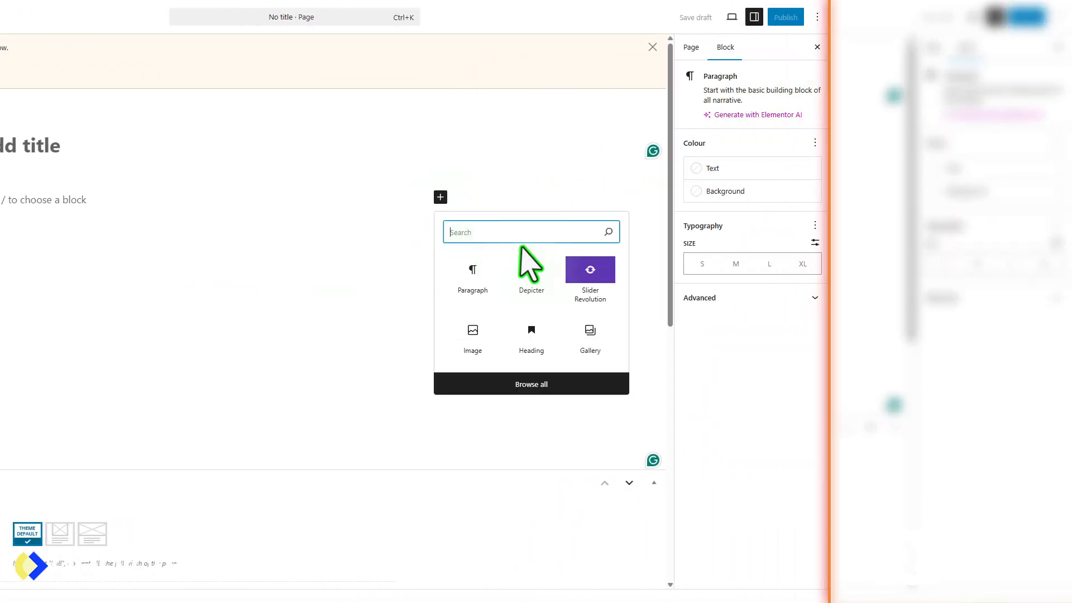
click(531, 274)
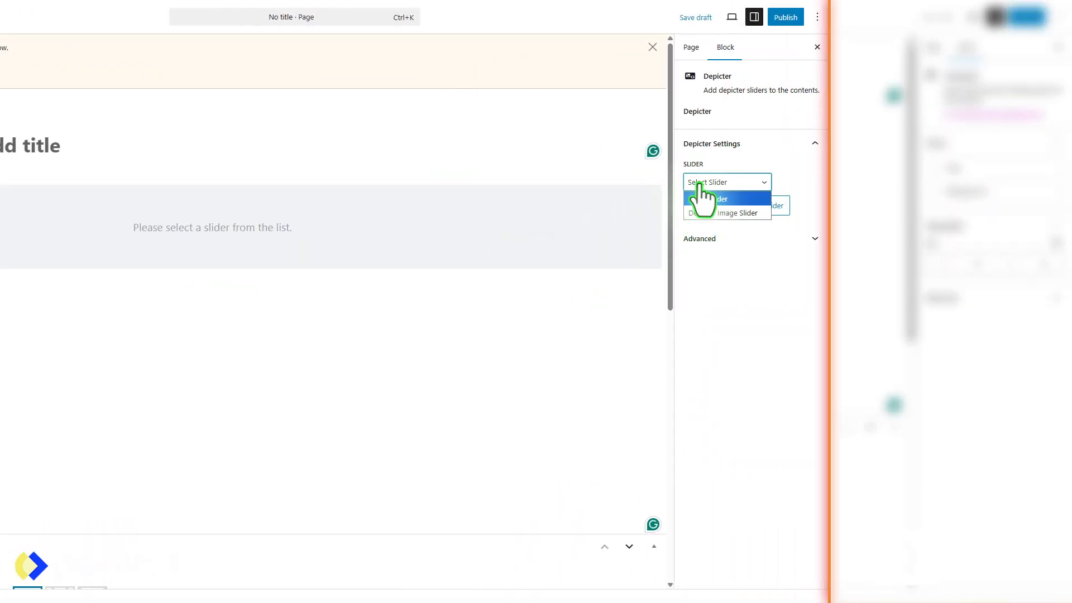
click(706, 216)
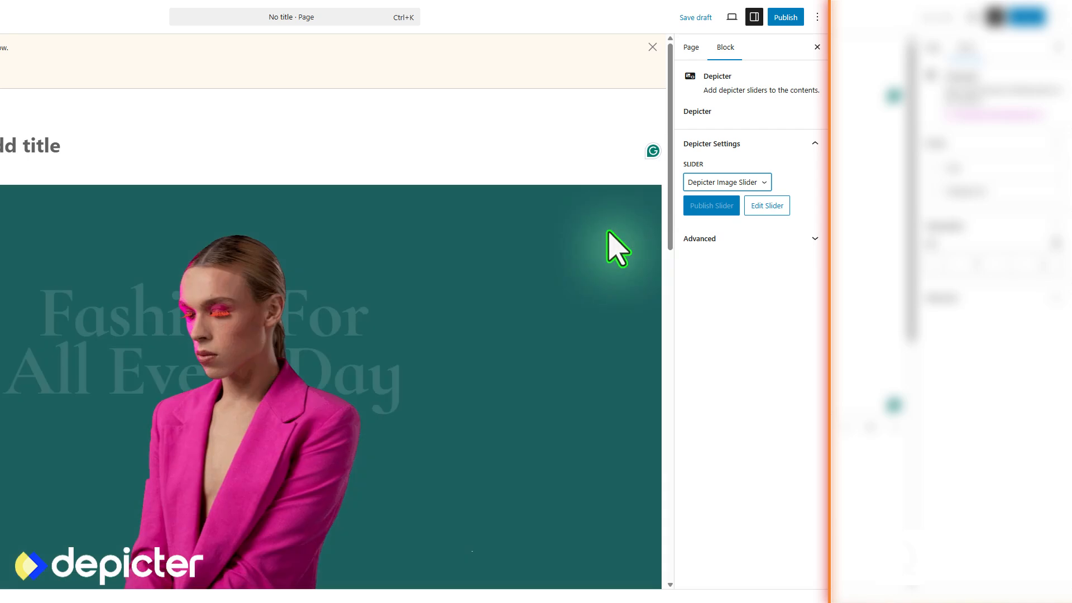
scroll(590, 252, down, 2)
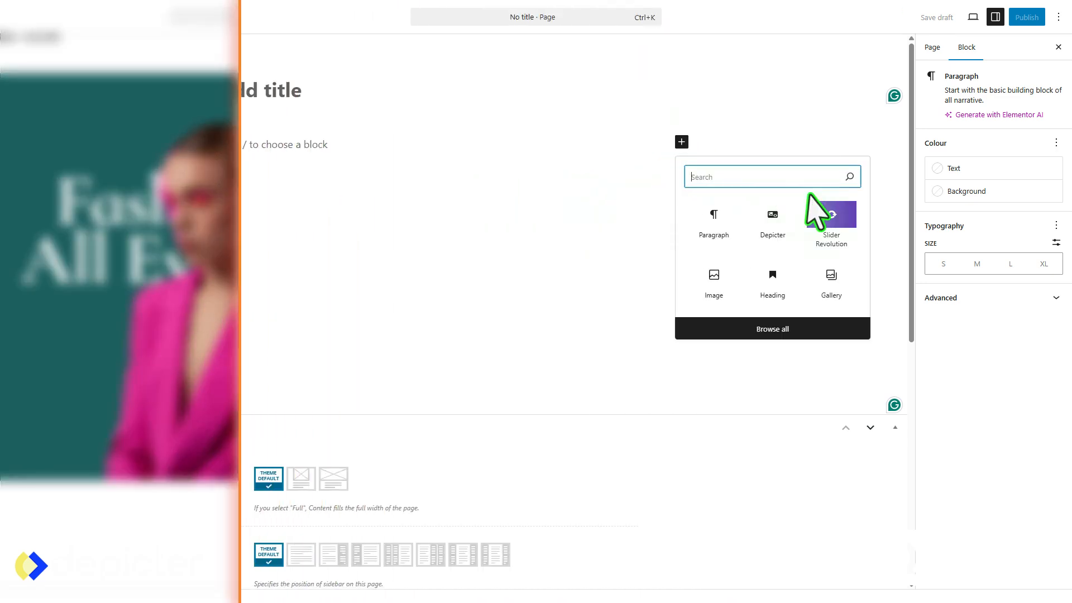
Add a Slider Revolution block to the other new WordPress page and embed the Slider 1 module
click(818, 215)
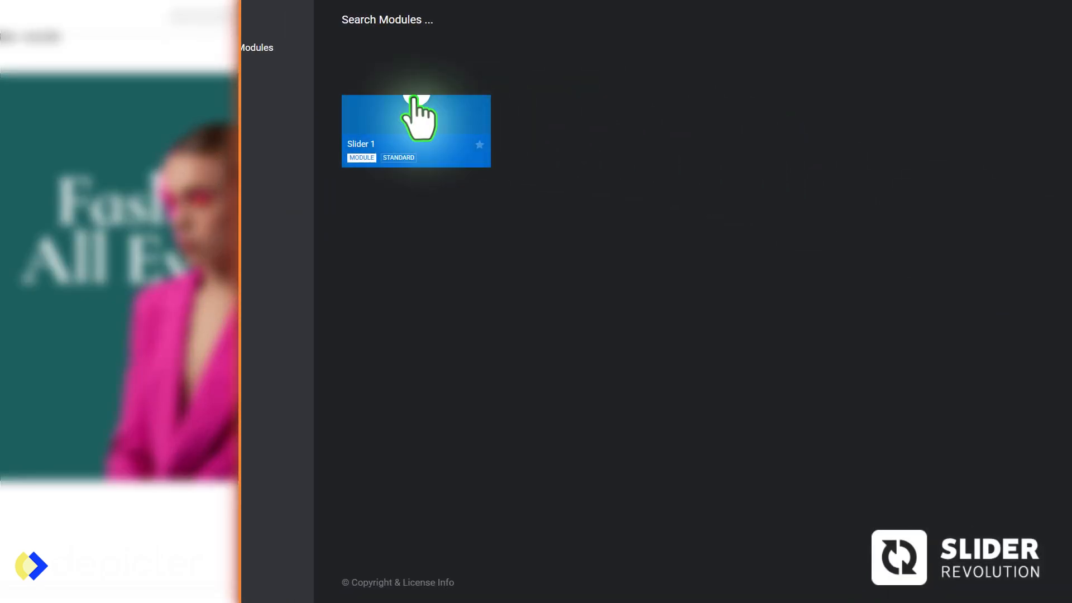
click(413, 100)
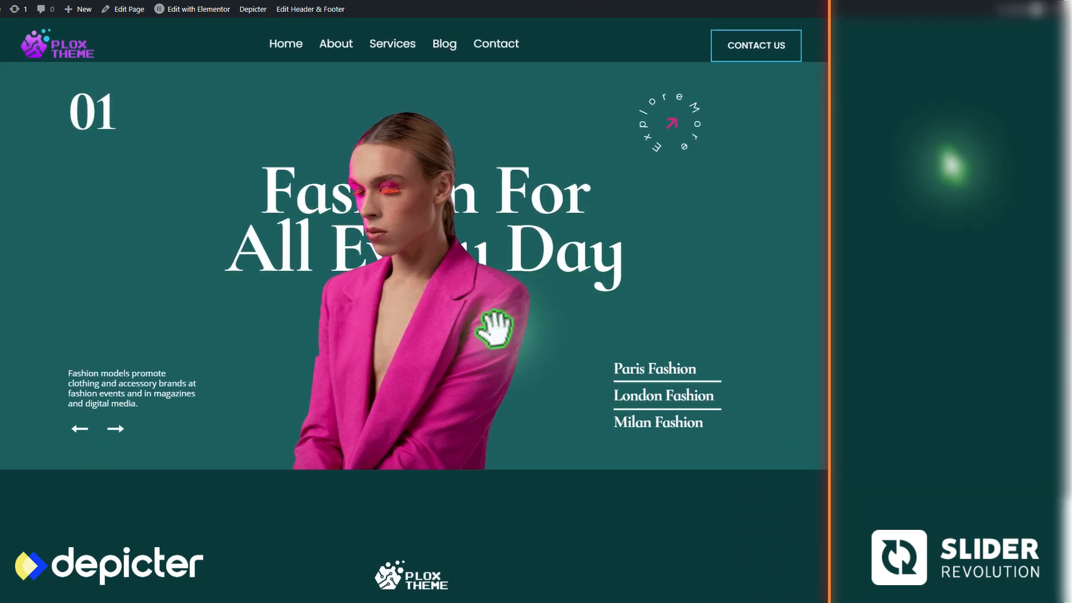
Test the embedded Depicter slider on the live page with the next arrow and the Milan Fashion and London Fashion links
click(116, 429)
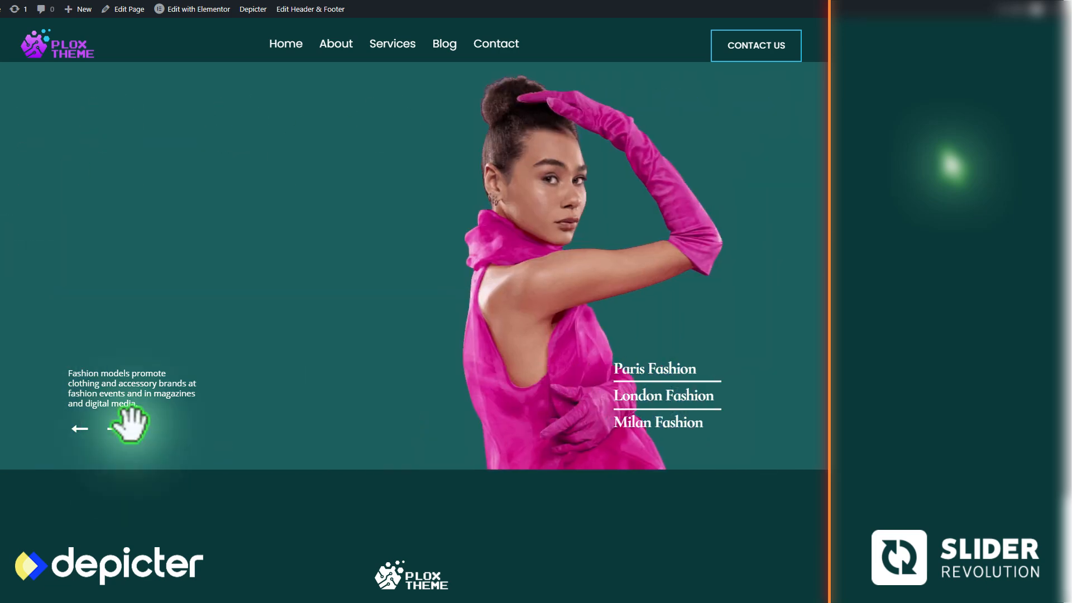
click(645, 423)
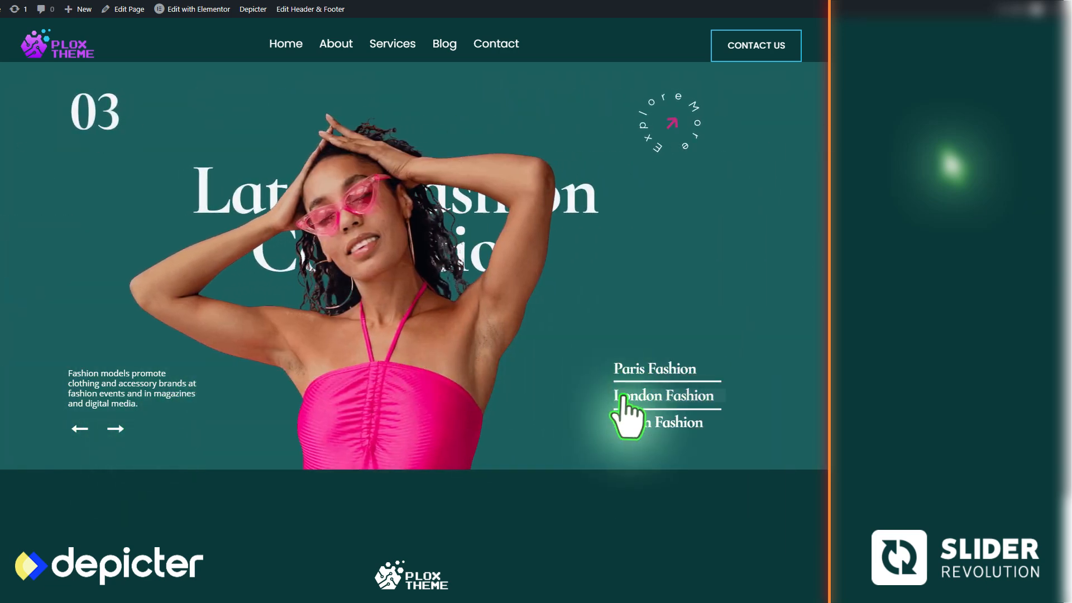
click(636, 402)
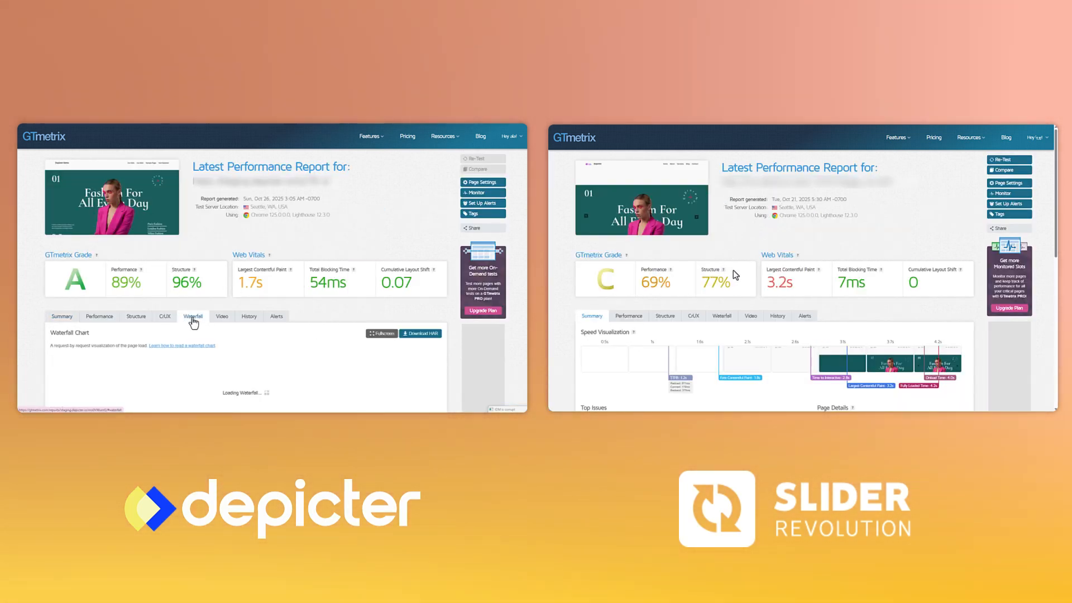
Filter the Waterfall Chart requests by sr in the Slider Revolution GTmetrix report, and begin filtering those in the Depicter report
scroll(732, 286, down, 5)
click(613, 223)
scroll(21, 342, down, 5)
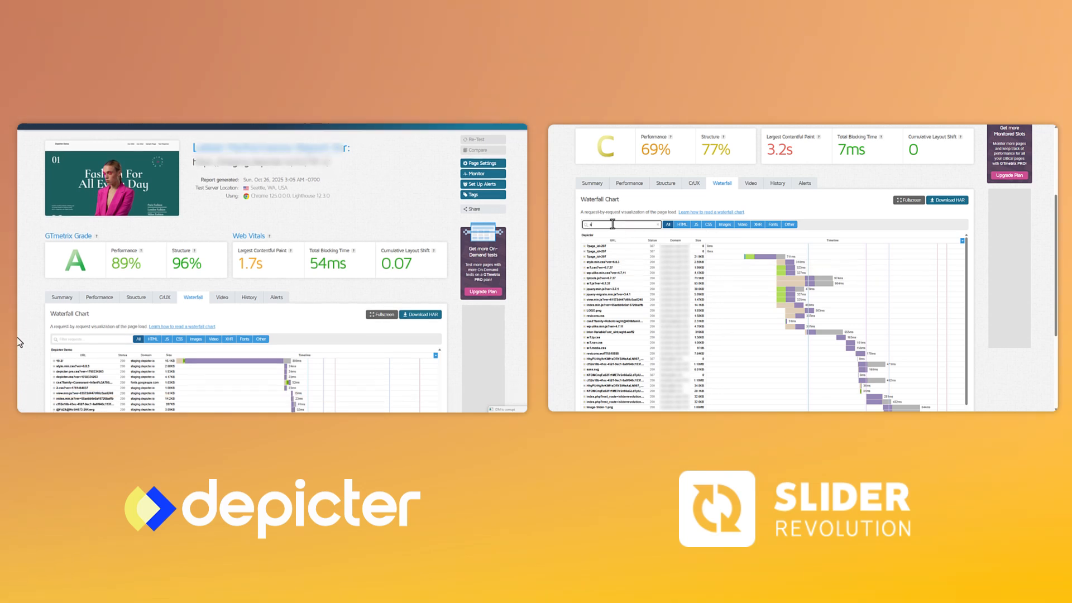
text(sr)
click(58, 227)
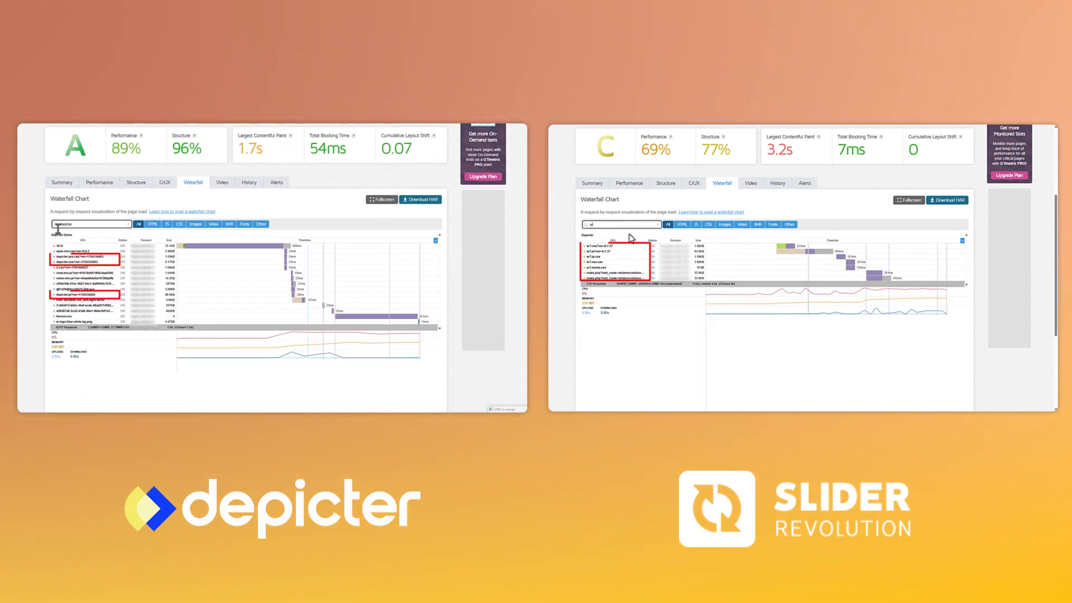